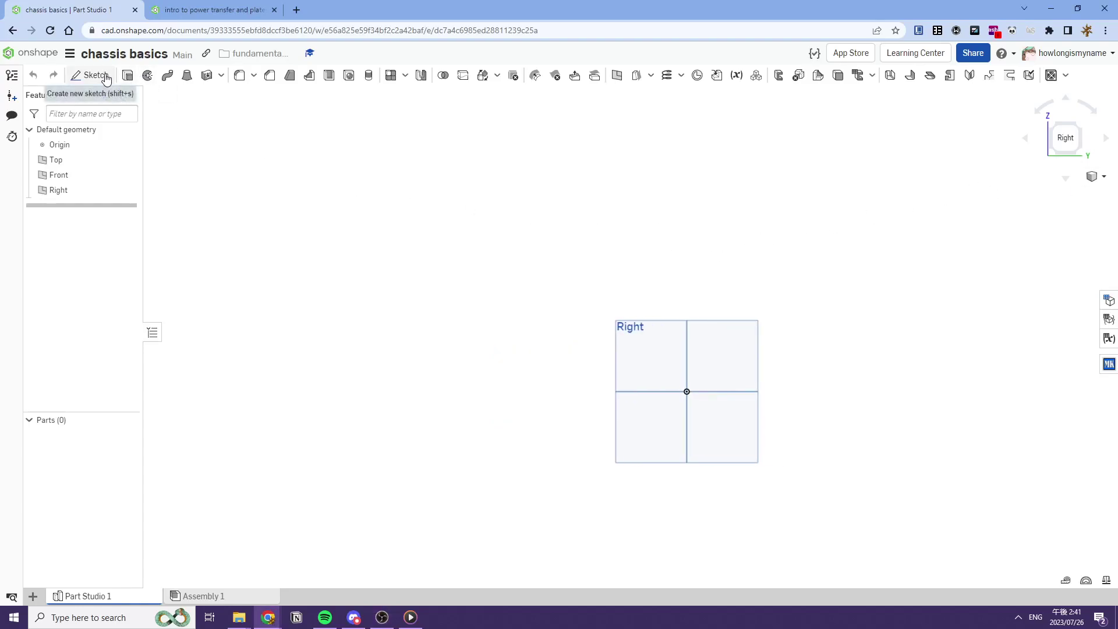
# Start a sketch on the Right plane and draw a center-point rectangle about 21 in wide, centred above the origin.
pyautogui.click(90, 75)
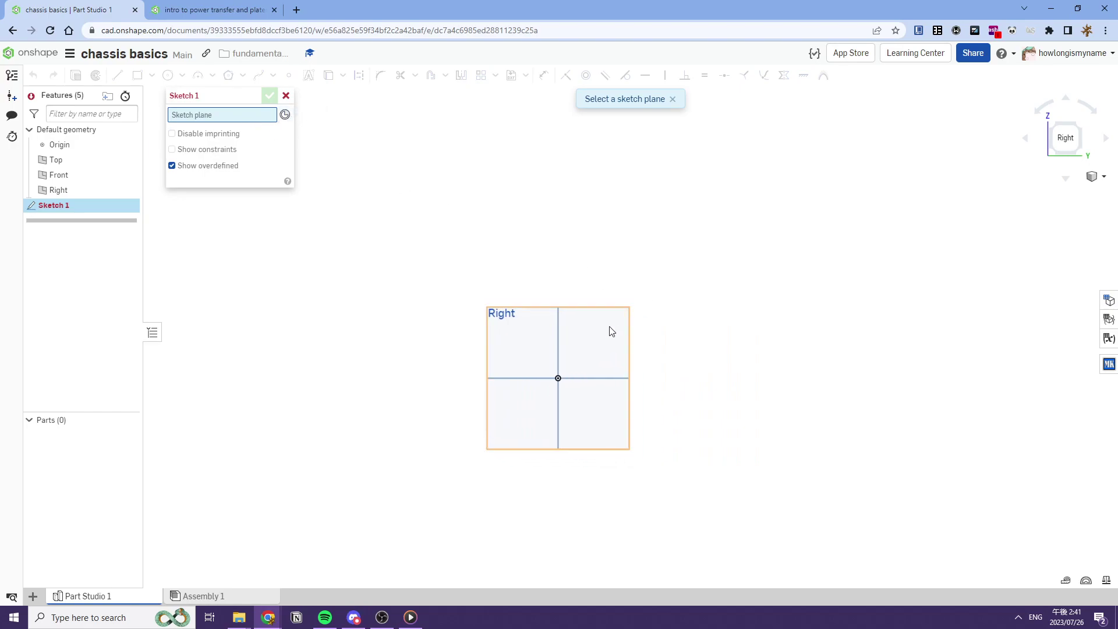
pyautogui.click(609, 327)
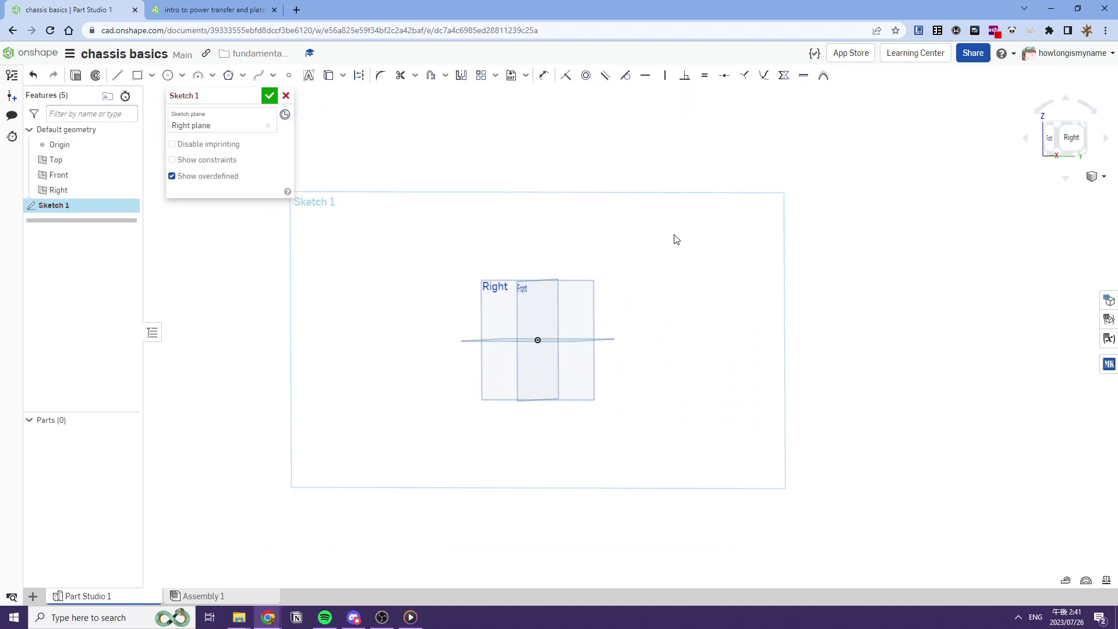
pyautogui.click(1071, 137)
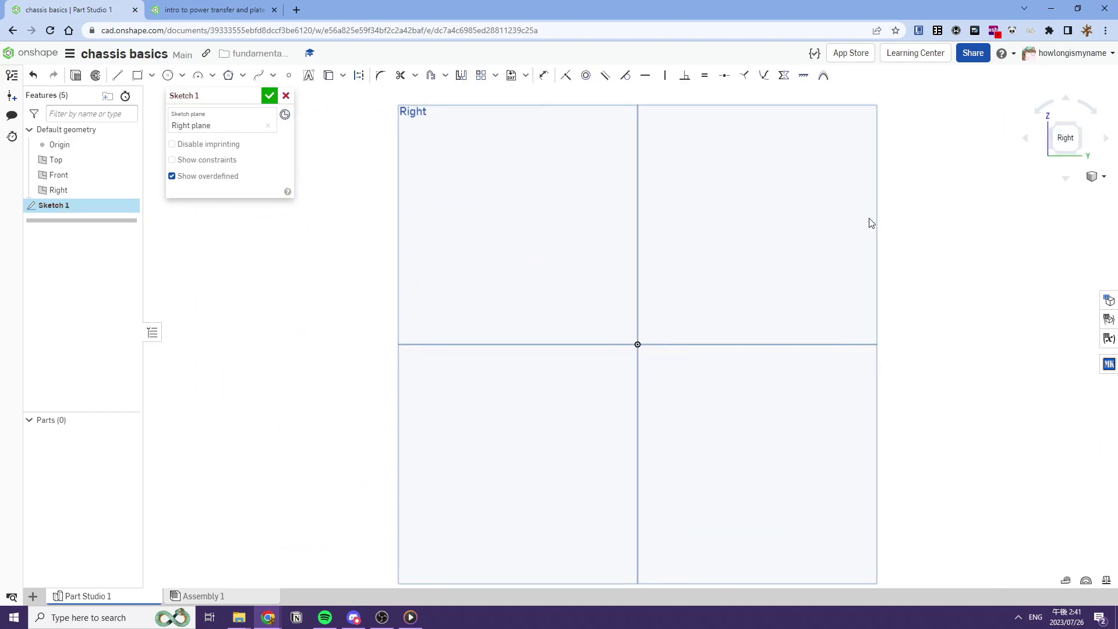
pyautogui.click(153, 75)
pyautogui.click(155, 120)
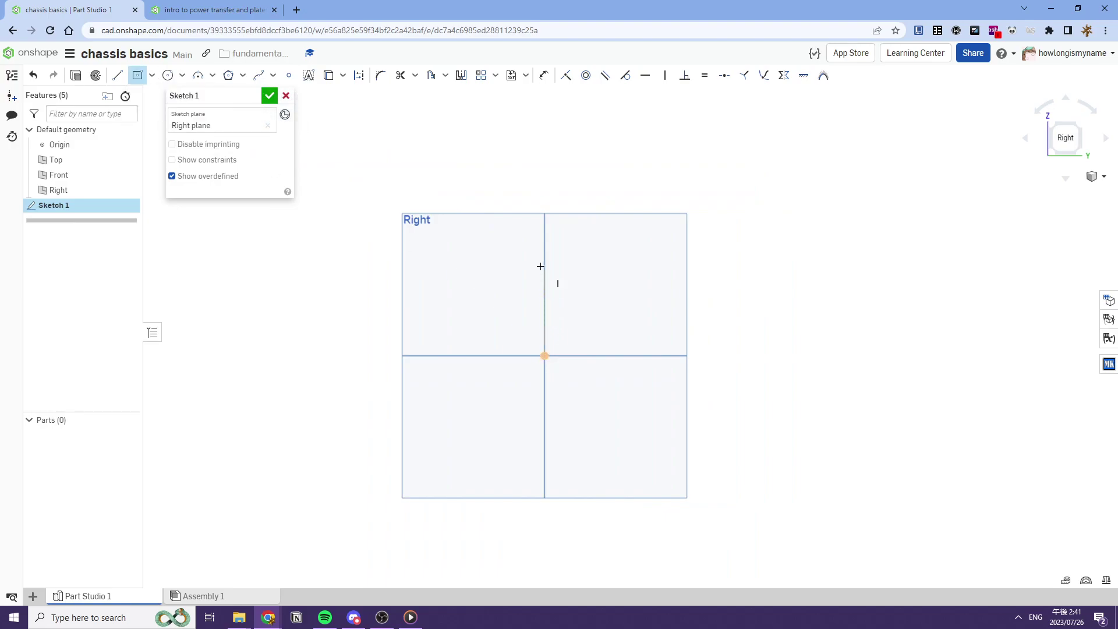
pyautogui.scroll(-3, 736, 302)
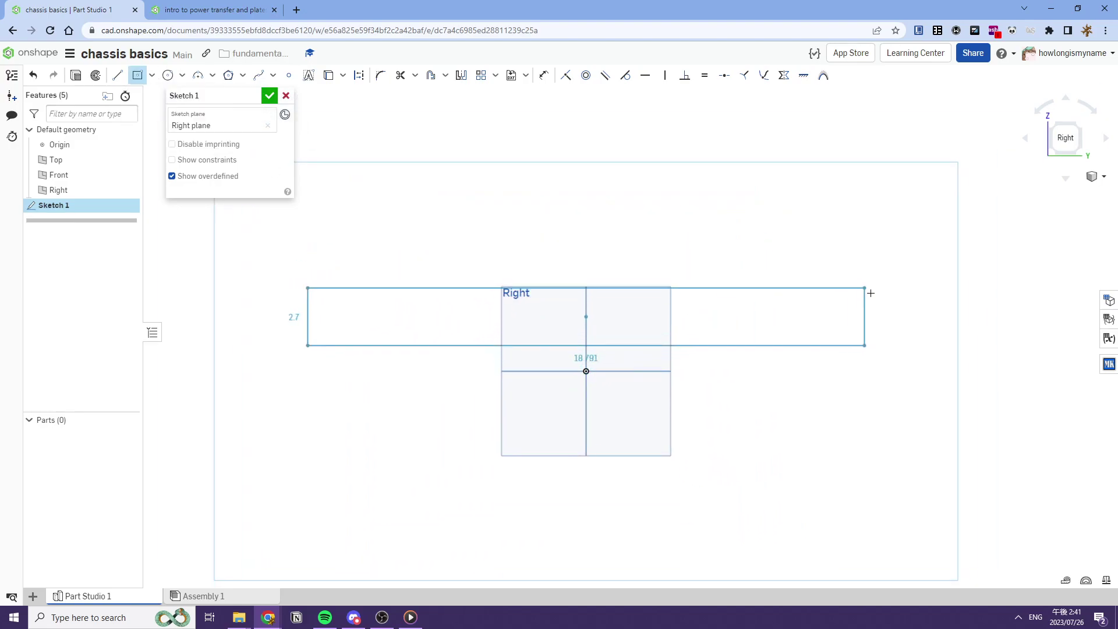
pyautogui.click(887, 298)
# Dimension the rectangle to 28 in wide and 2 in high.
pyautogui.press('d')
pyautogui.click(744, 336)
pyautogui.click(740, 348)
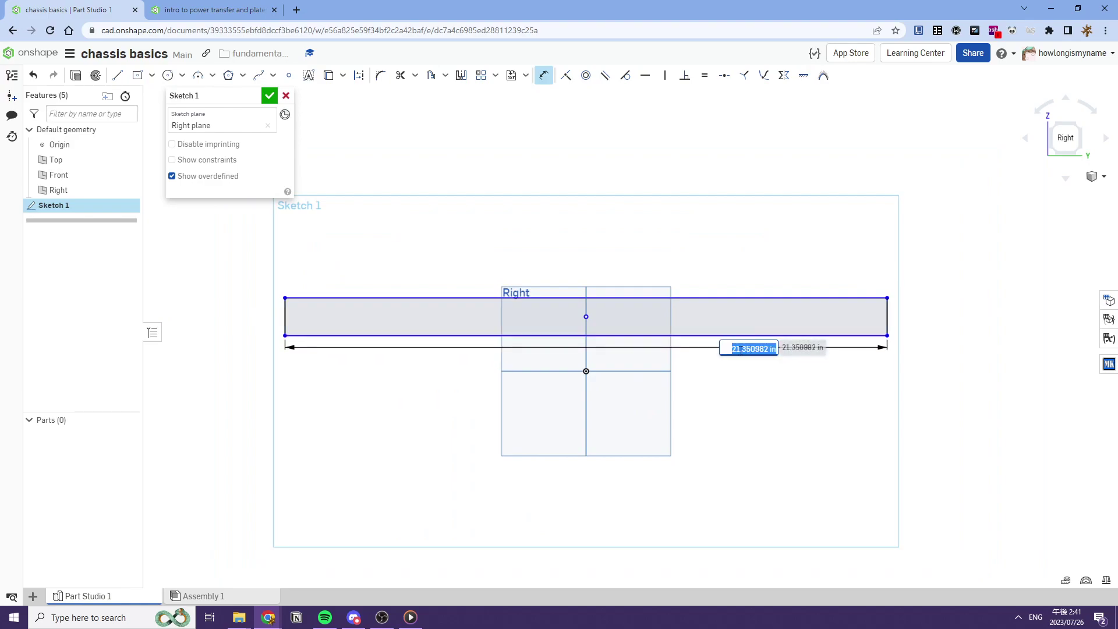
pyautogui.press('Return')
pyautogui.press('Escape')
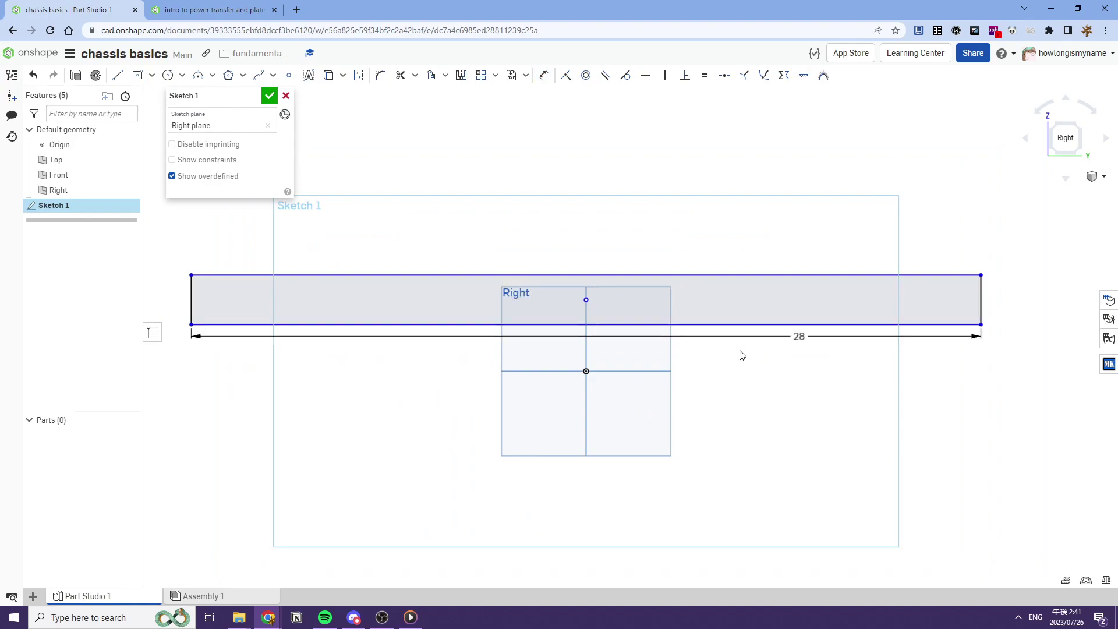
pyautogui.moveTo(644, 325); pyautogui.dragTo(801, 332, button='middle')
pyautogui.press('d')
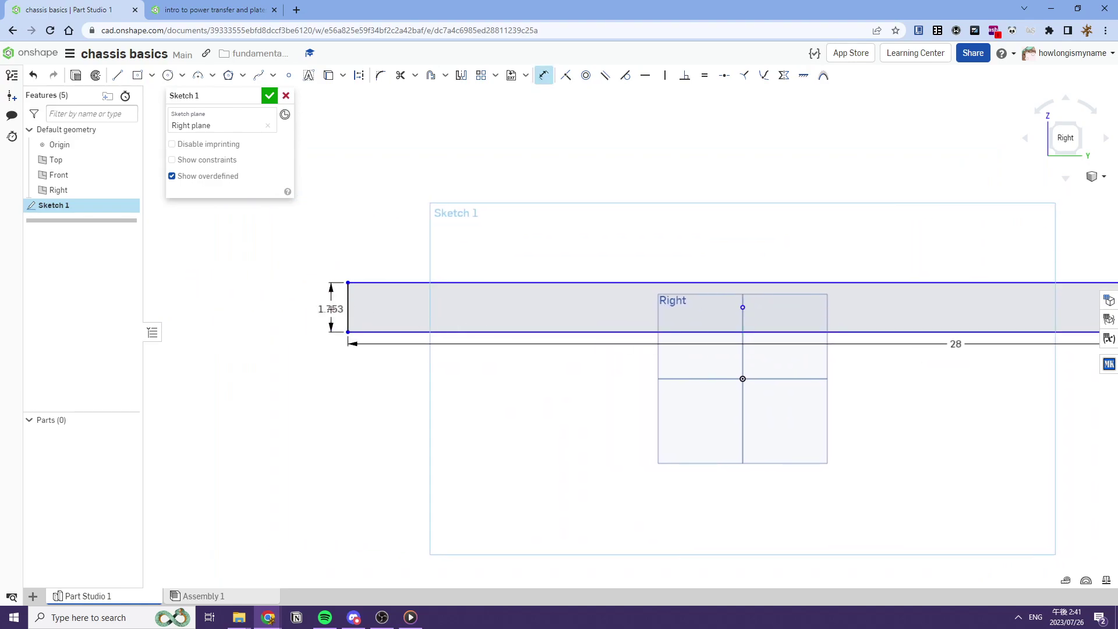
pyautogui.doubleClick(331, 309)
pyautogui.write('2')
pyautogui.press('Return')
pyautogui.scroll(-3, 300, 307)
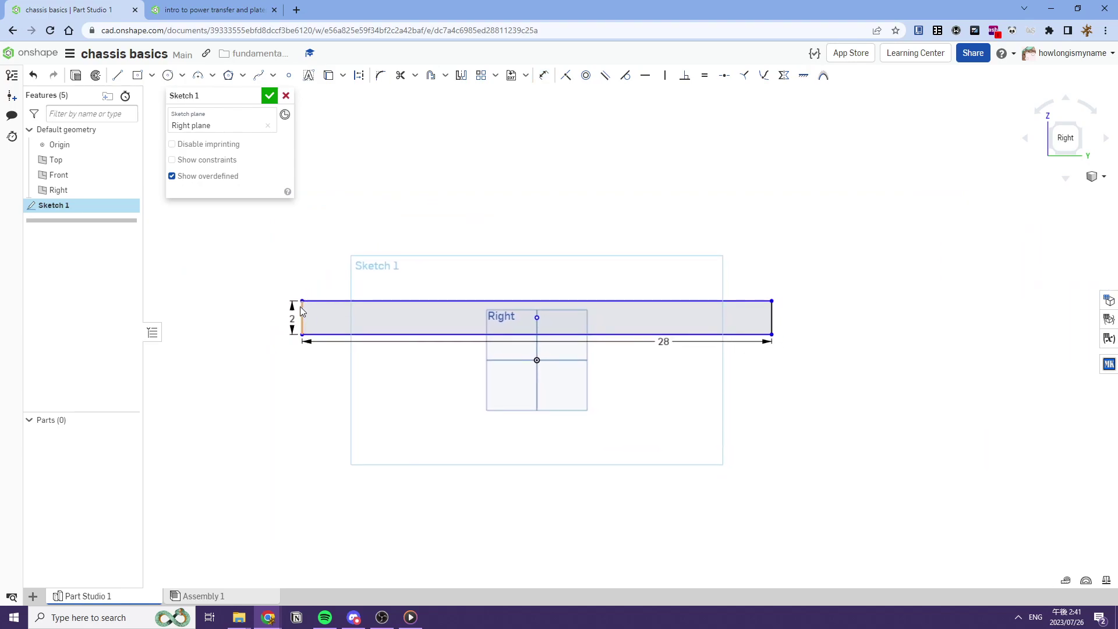
# Move the long rectangle slightly higher above the origin.
pyautogui.moveTo(302, 301); pyautogui.dragTo(303, 283)
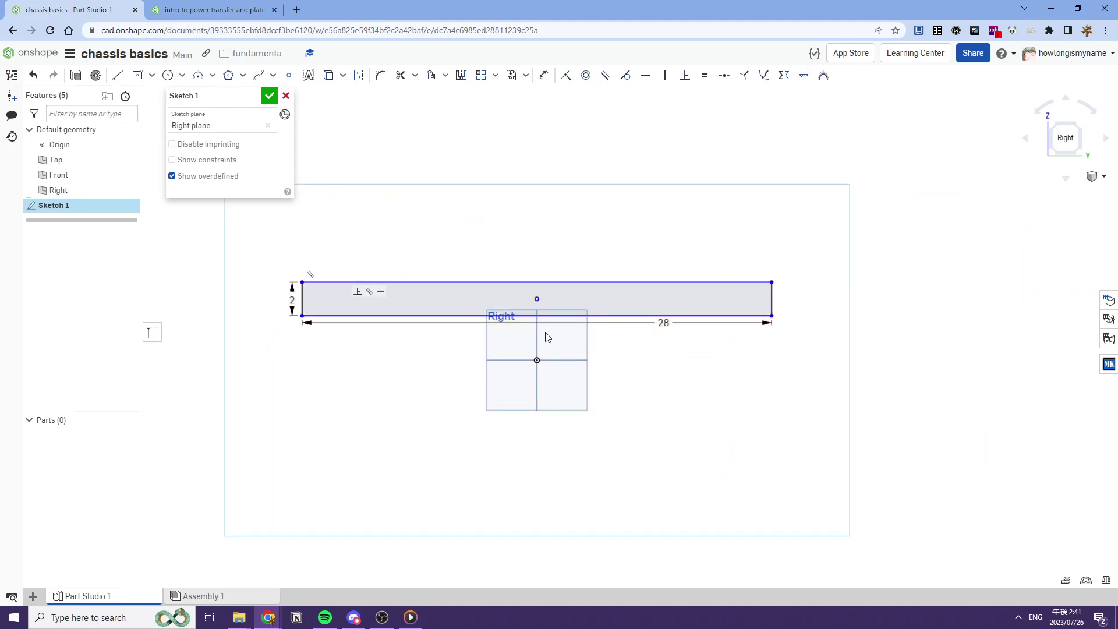
pyautogui.moveTo(553, 313); pyautogui.dragTo(532, 297, button='middle')
pyautogui.moveTo(525, 297)
pyautogui.mouseDown(button='right')
pyautogui.moveTo(536, 283)
pyautogui.moveTo(576, 287)
pyautogui.mouseUp(button='right')
pyautogui.press('n')
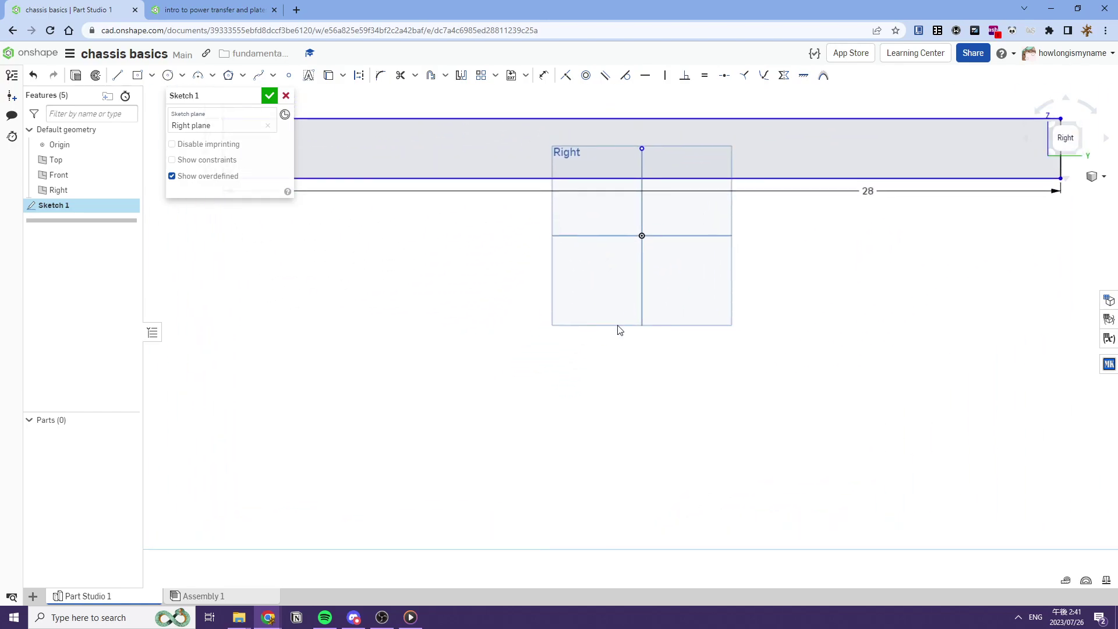
# Draw a corner rectangle 3 in wide and about 1.9 in high beneath the left end of the long rectangle.
pyautogui.moveTo(628, 347); pyautogui.dragTo(646, 329, button='middle')
pyautogui.moveTo(389, 282); pyautogui.dragTo(288, 252, button='middle')
pyautogui.click(151, 75)
pyautogui.click(160, 94)
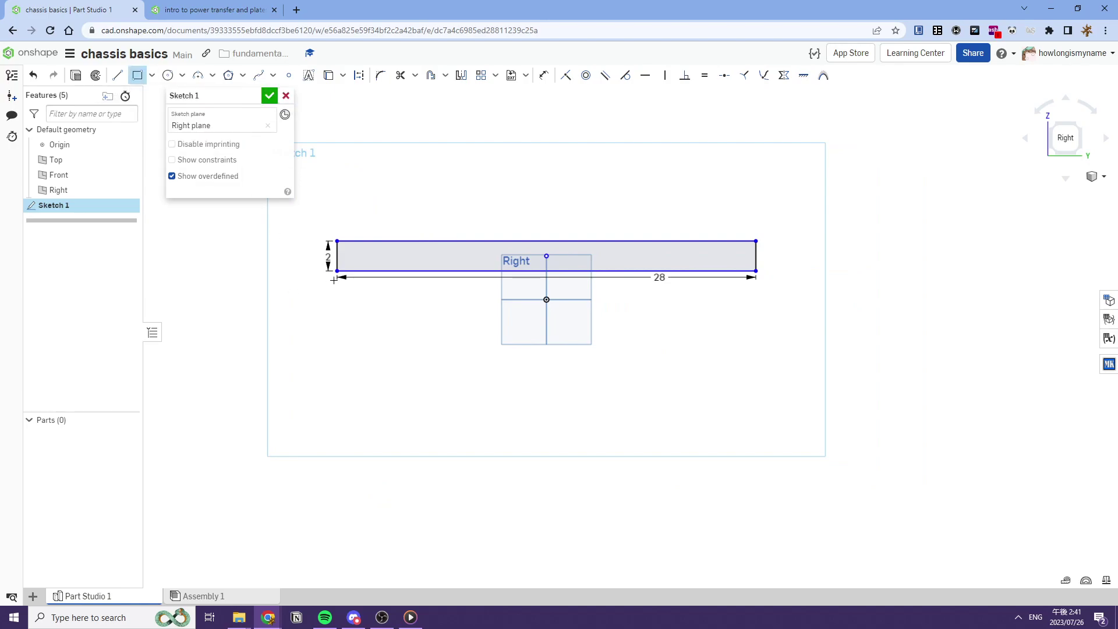
pyautogui.click(336, 270)
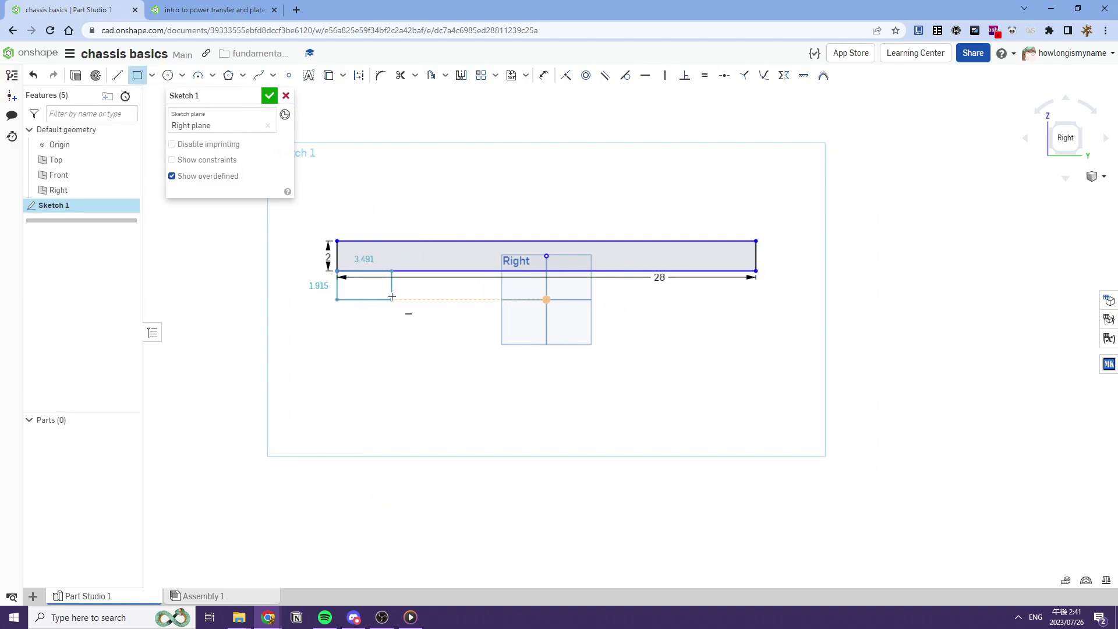
pyautogui.write('3')
pyautogui.press('Return')
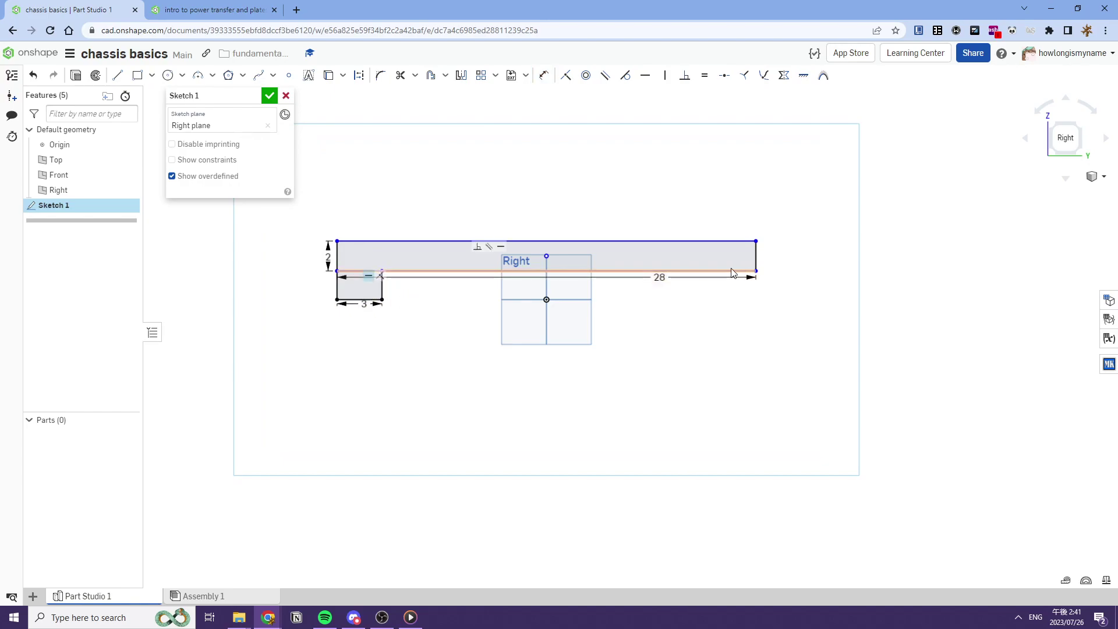
# Draw a corner rectangle beneath the long rectangle's right end and make its bottom edge equal to the left small rectangle's.
pyautogui.click(137, 75)
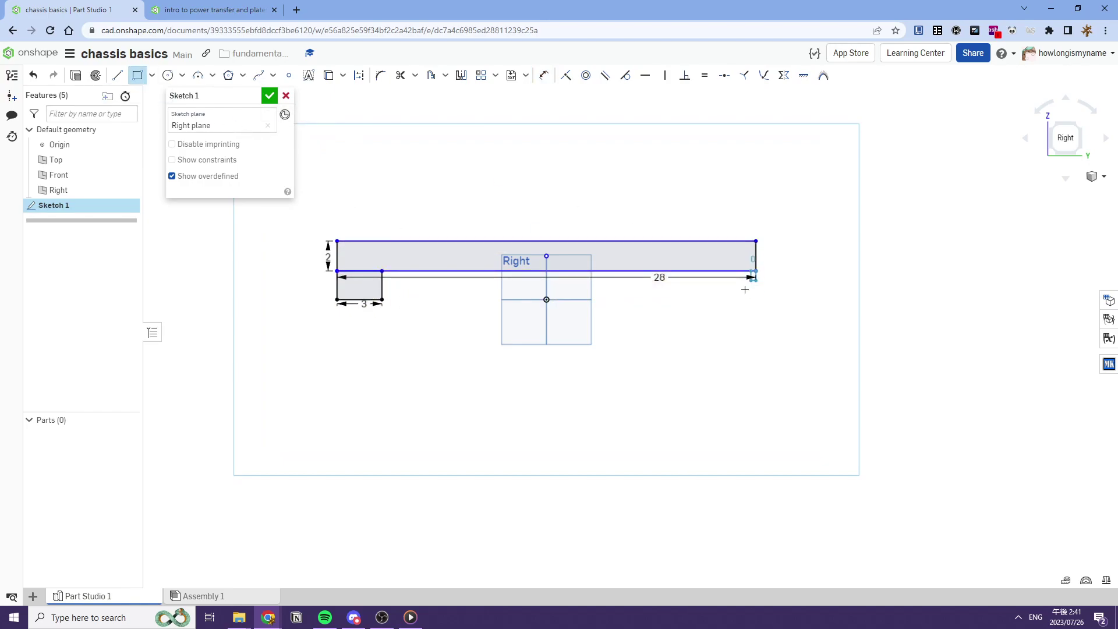
pyautogui.click(692, 300)
pyautogui.press('e')
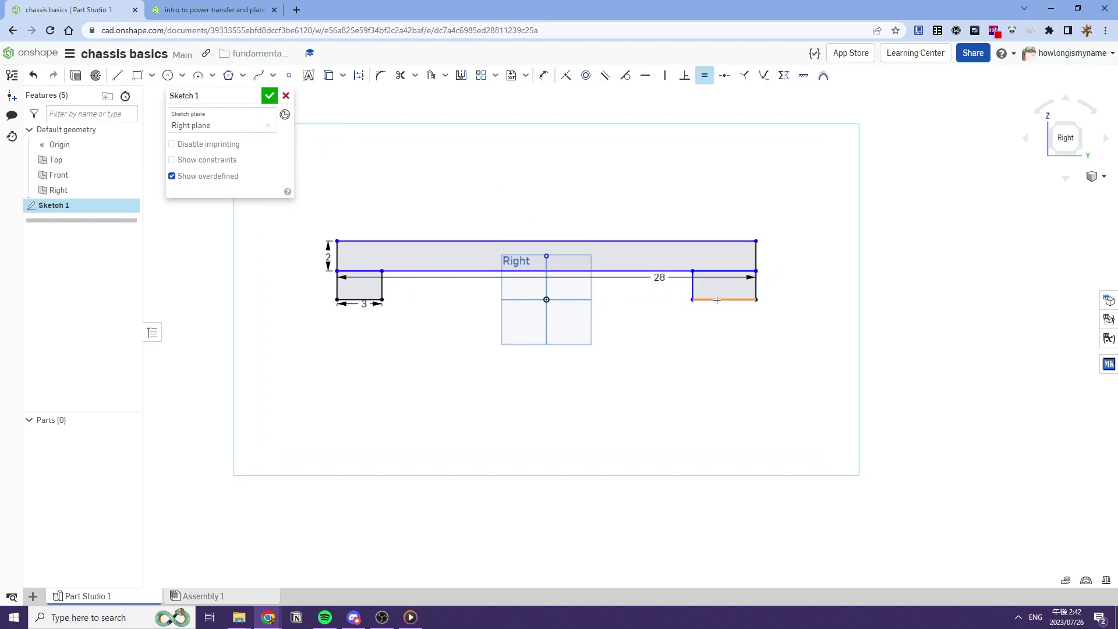
pyautogui.click(357, 301)
pyautogui.press('Escape')
# Dimension the height of the small left rectangle to 1.75 in.
pyautogui.moveTo(435, 303); pyautogui.dragTo(529, 311, button='middle')
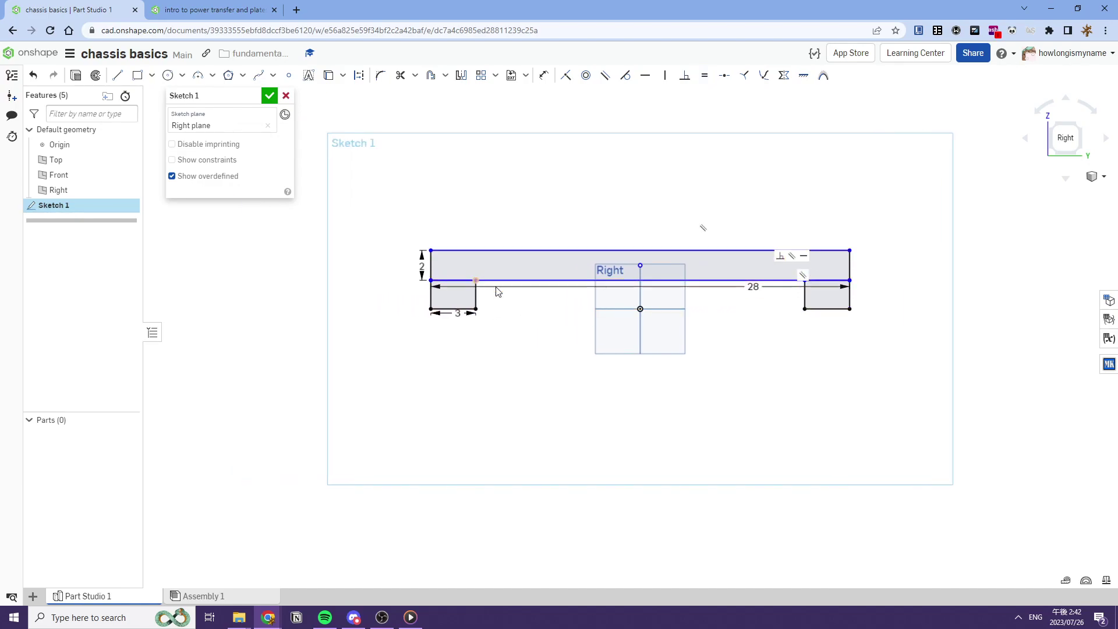
pyautogui.moveTo(452, 270); pyautogui.dragTo(453, 279, button='middle')
pyautogui.scroll(3, 466, 288)
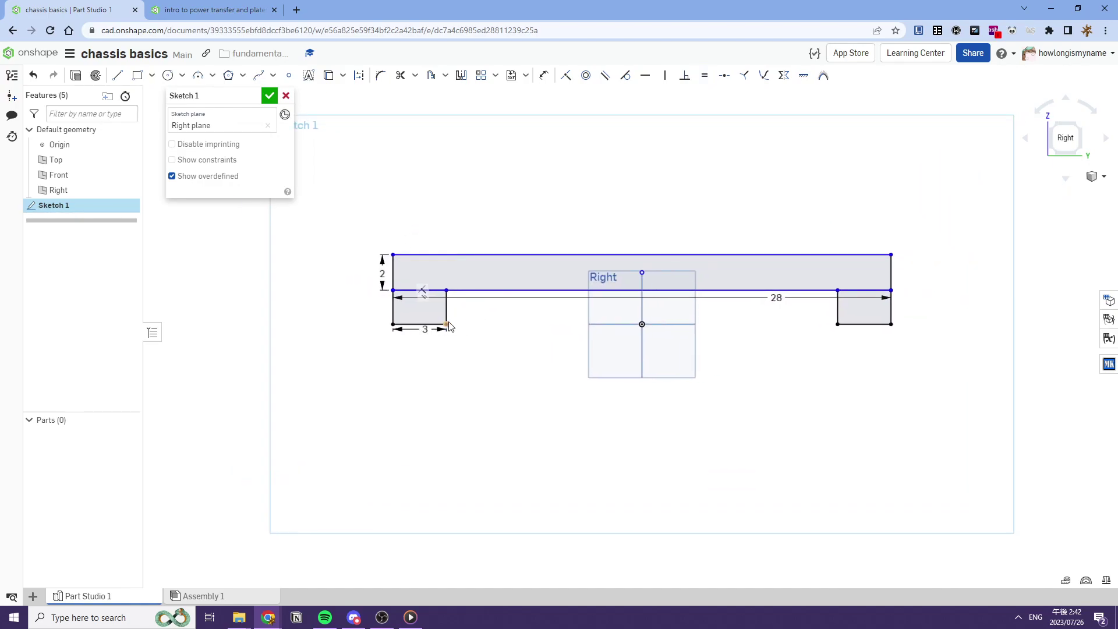
pyautogui.moveTo(506, 323); pyautogui.dragTo(464, 328, button='middle')
pyautogui.press('d')
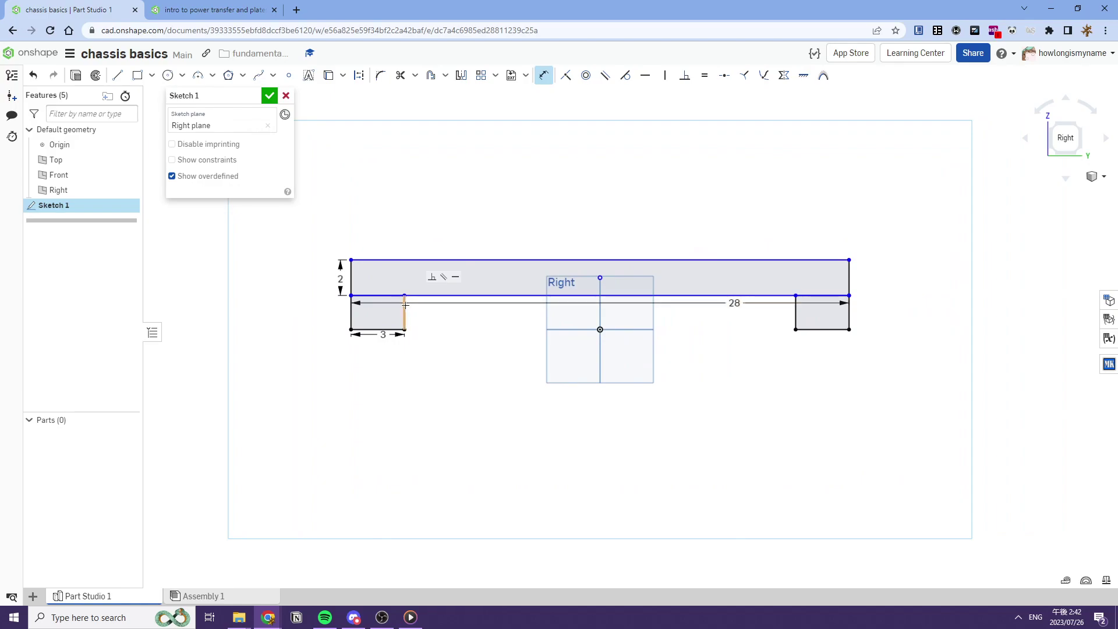
pyautogui.click(323, 315)
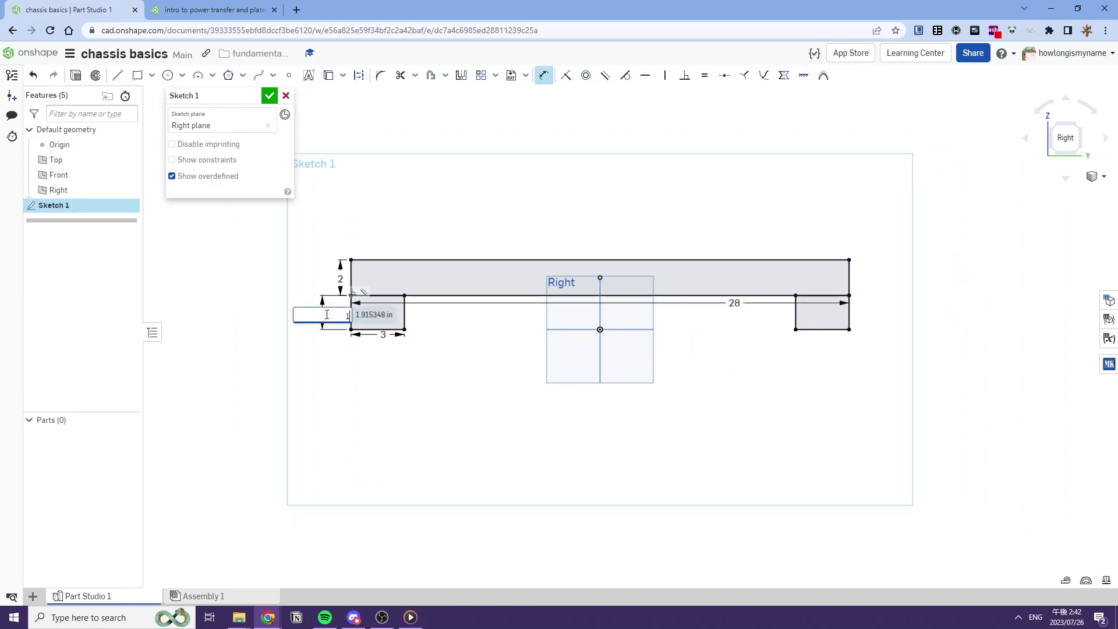
pyautogui.write('1.75')
pyautogui.press('Return')
# Draw a corner rectangle about 6 in wide outward and upward from the lower-left corner of the long rectangle.
pyautogui.moveTo(494, 324); pyautogui.dragTo(581, 356, button='middle')
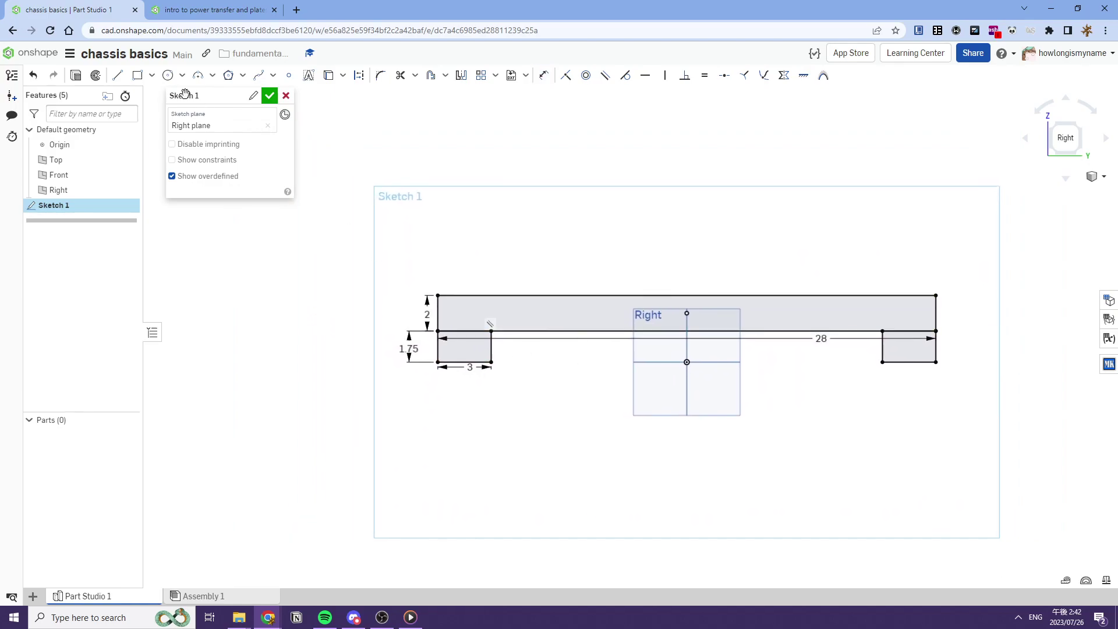
pyautogui.click(135, 77)
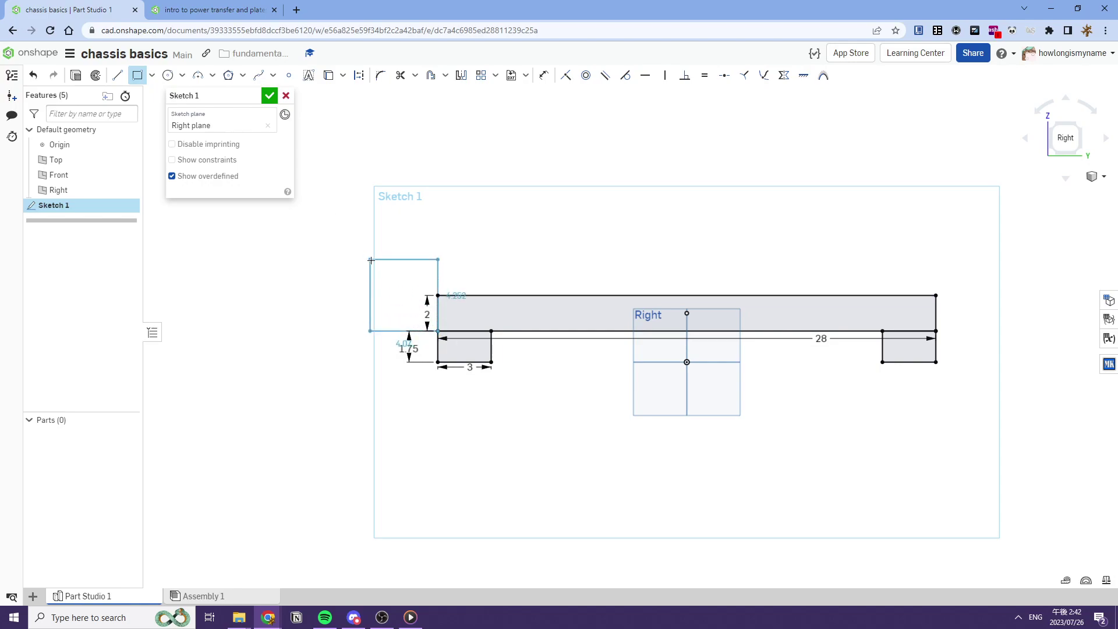
pyautogui.moveTo(371, 260); pyautogui.dragTo(482, 306, button='middle')
pyautogui.click(459, 262)
# Dimension the outer left rectangle to 5 in high and 3.25 in wide.
pyautogui.press('d')
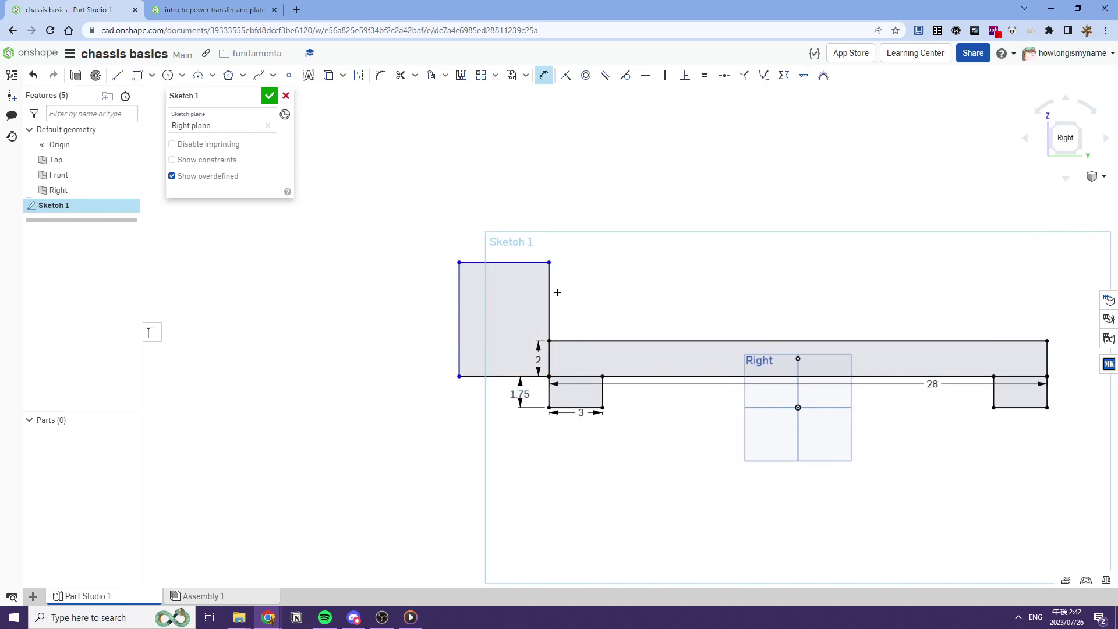
pyautogui.click(550, 292)
pyautogui.click(569, 294)
pyautogui.write('5')
pyautogui.press('Return')
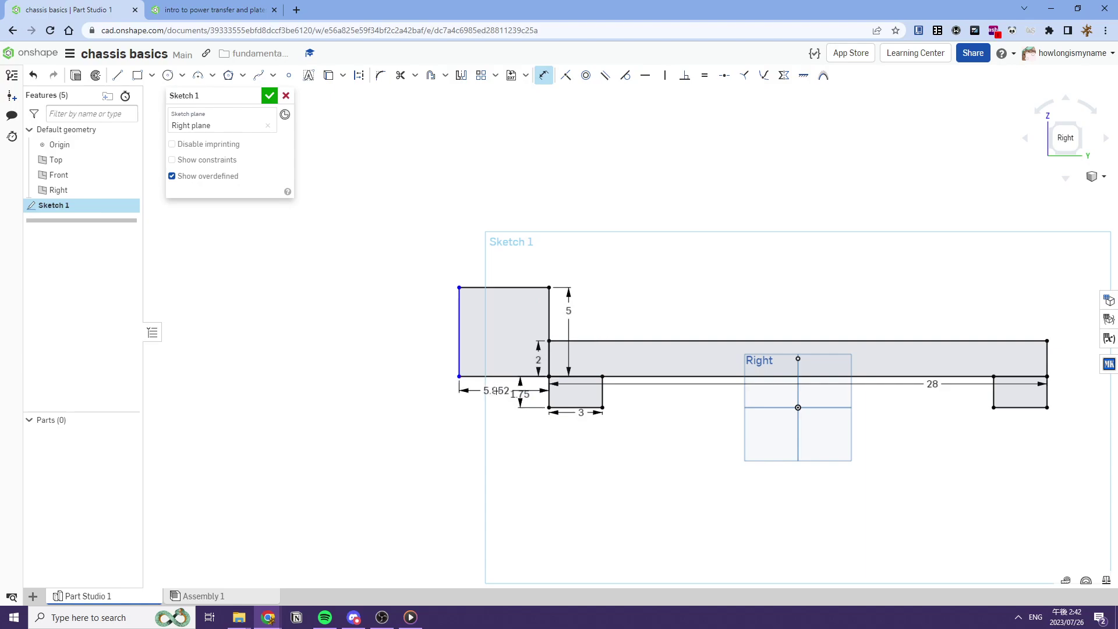
pyautogui.click(495, 391)
pyautogui.write('4')
pyautogui.press('Return')
pyautogui.press('Escape')
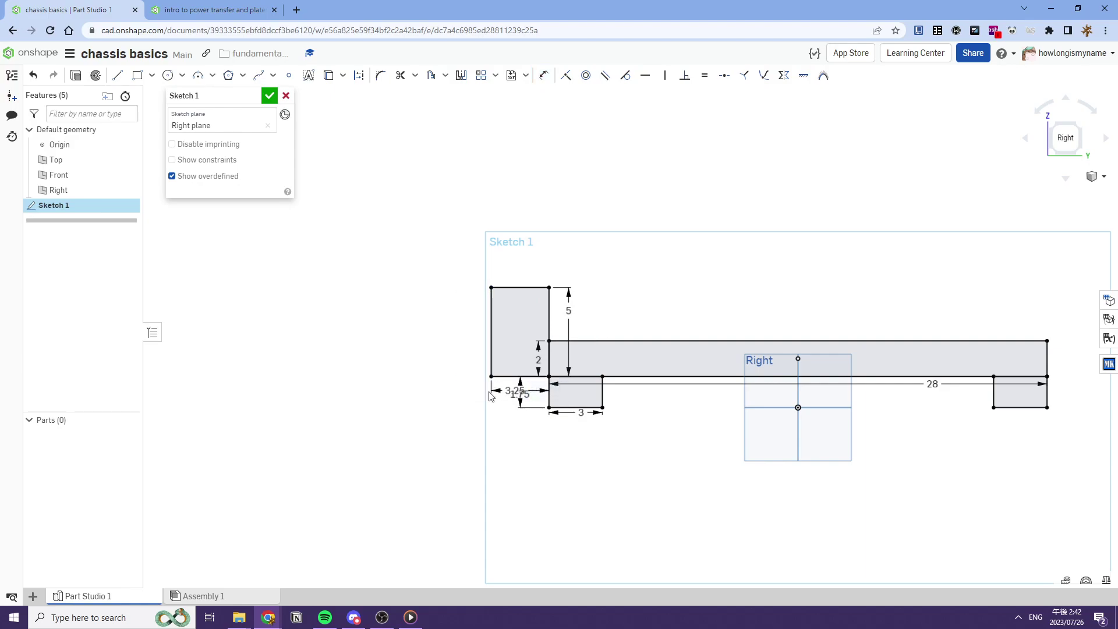
# Fillet both outer corners of the tall left rectangle with a 1.25 in radius.
pyautogui.moveTo(584, 435); pyautogui.dragTo(546, 413, button='middle')
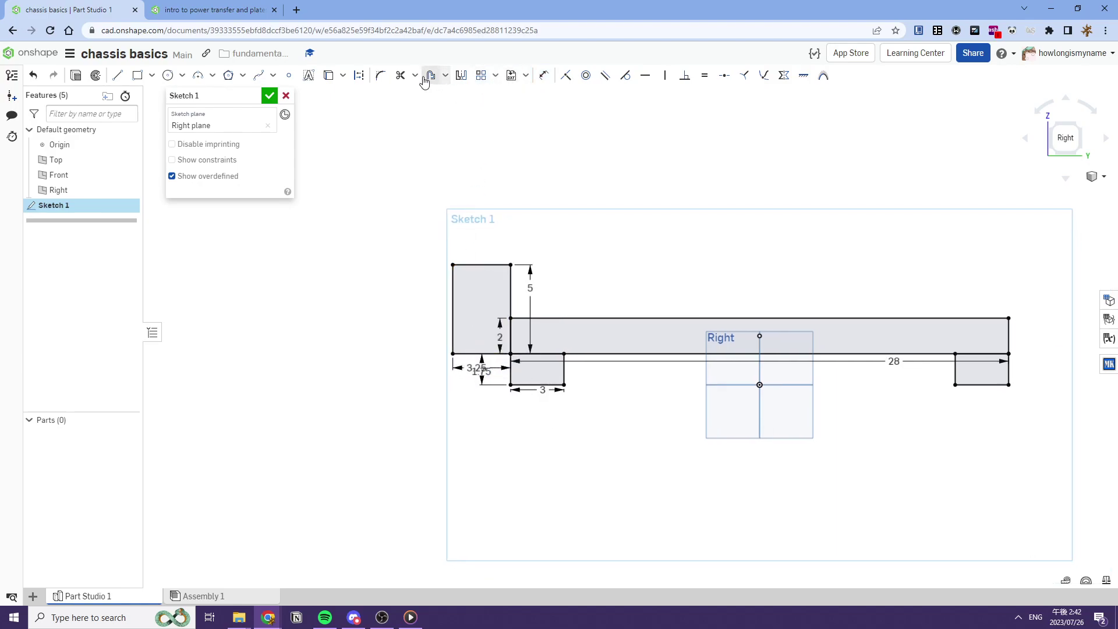
pyautogui.click(380, 75)
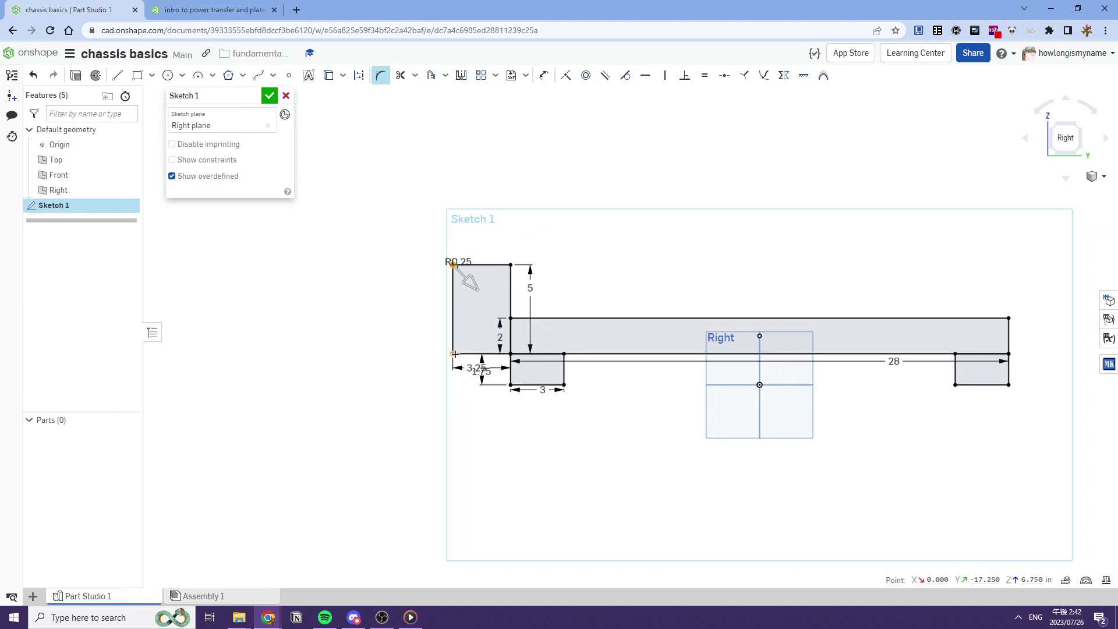
pyautogui.click(453, 264)
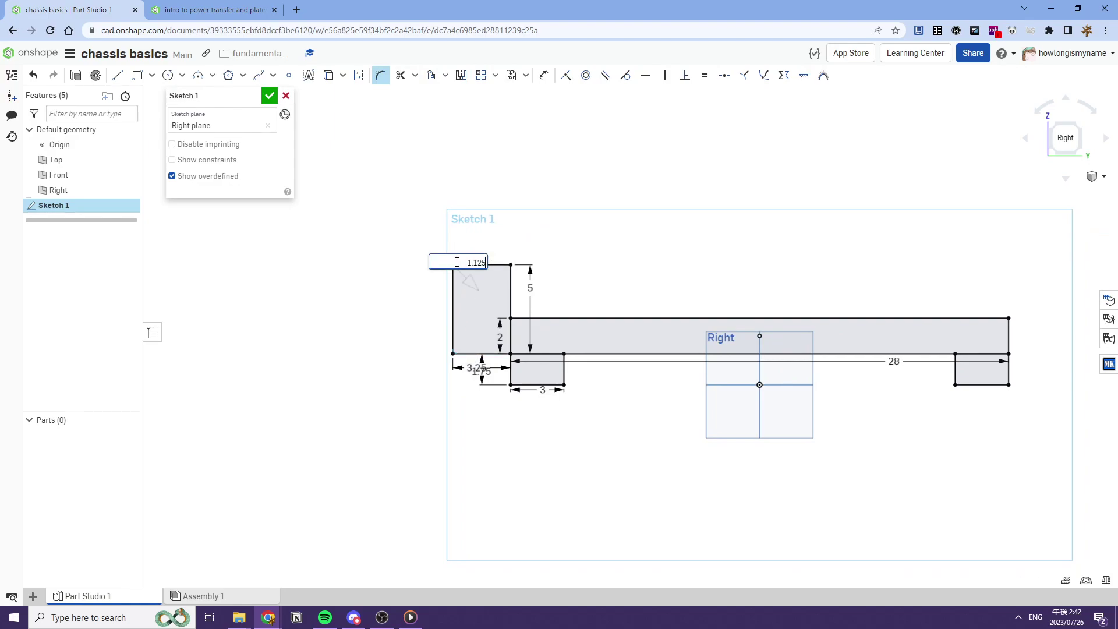
pyautogui.press('Return')
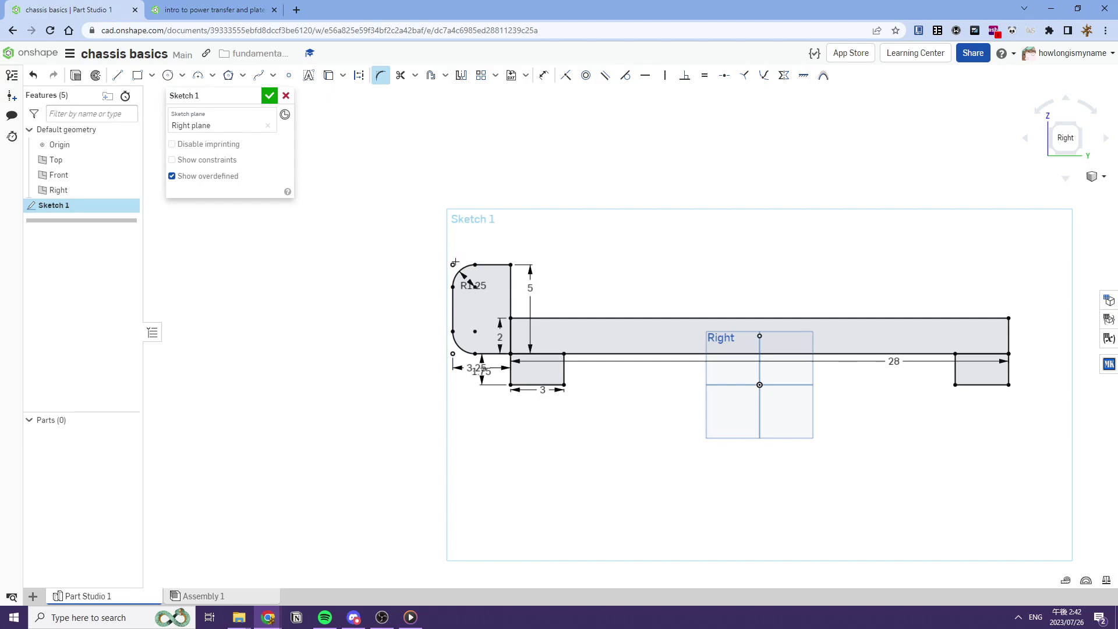
pyautogui.press('Escape')
# Draw a vertical construction line upward from the midpoint of the long rectangle's bottom edge.
pyautogui.moveTo(570, 292)
pyautogui.mouseDown(button='middle')
pyautogui.moveTo(538, 287)
pyautogui.moveTo(488, 308)
pyautogui.moveTo(496, 318)
pyautogui.mouseUp(button='middle')
pyautogui.scroll(-1, 497, 318)
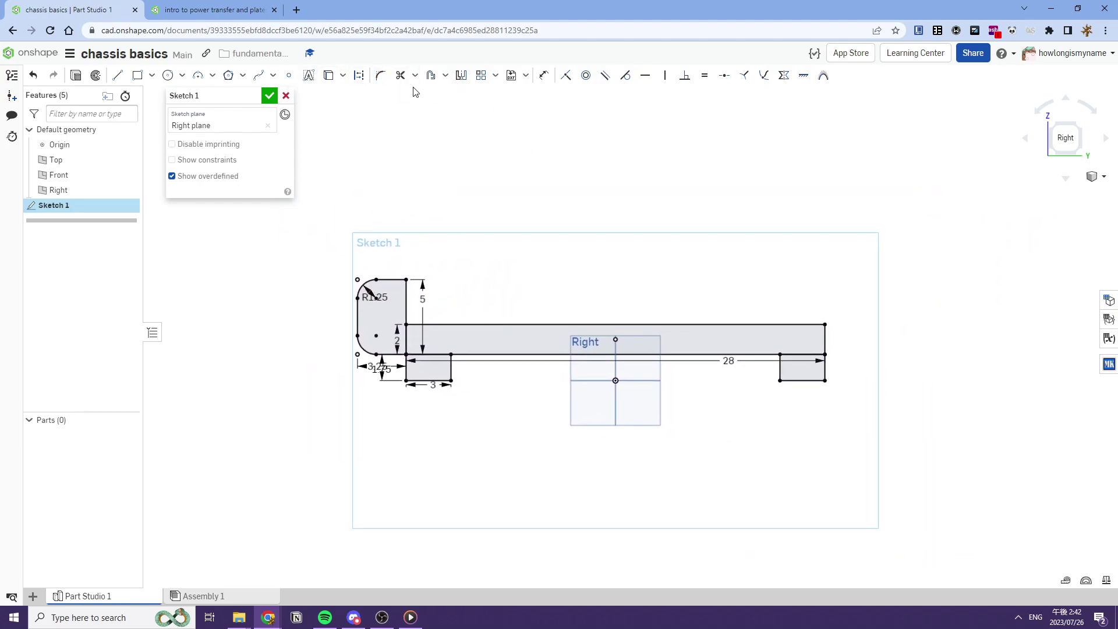
pyautogui.moveTo(617, 355); pyautogui.dragTo(615, 268)
pyautogui.press('Escape')
pyautogui.click(580, 275)
# Mirror the filleted left rectangle across the vertical centre line to the opposite end.
pyautogui.moveTo(579, 275); pyautogui.dragTo(598, 251, button='middle')
pyautogui.click(461, 76)
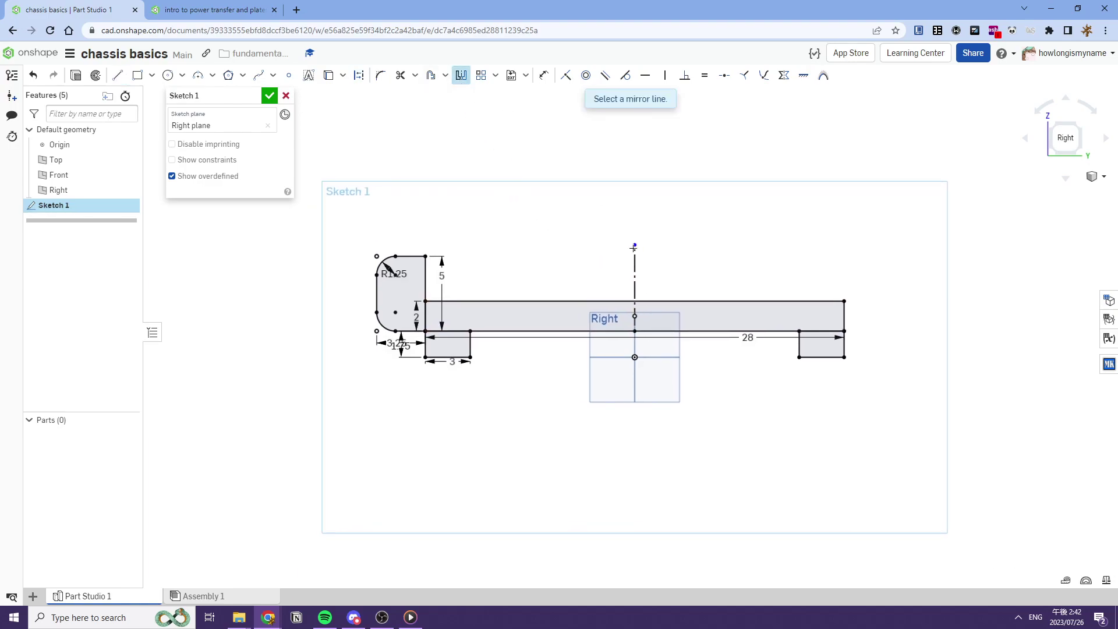
pyautogui.click(635, 282)
pyautogui.moveTo(361, 230); pyautogui.dragTo(446, 341)
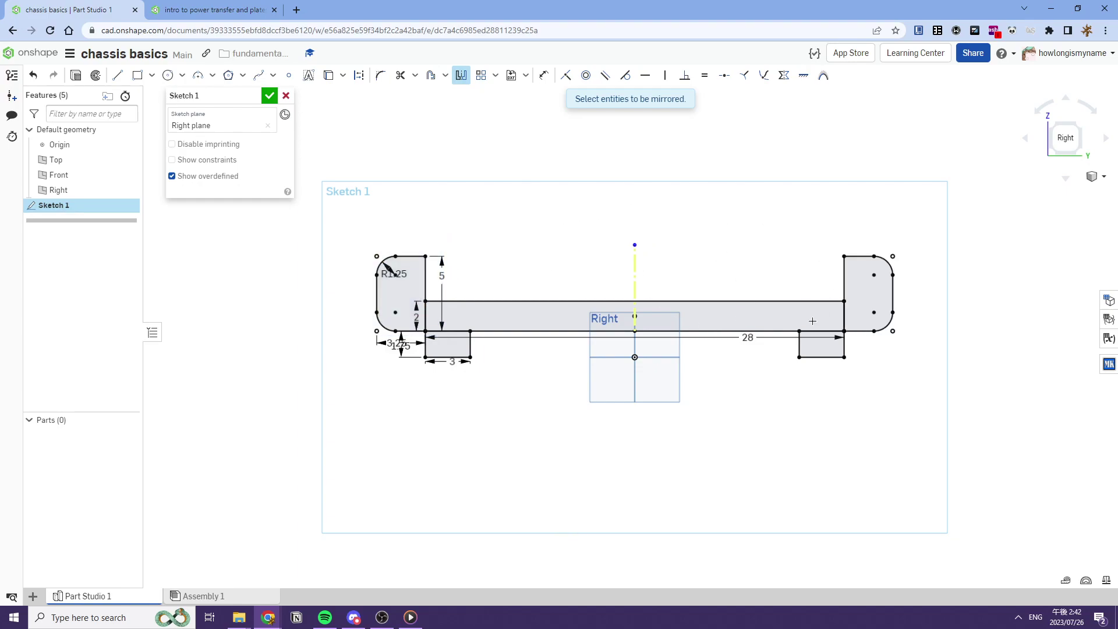
pyautogui.press('Escape')
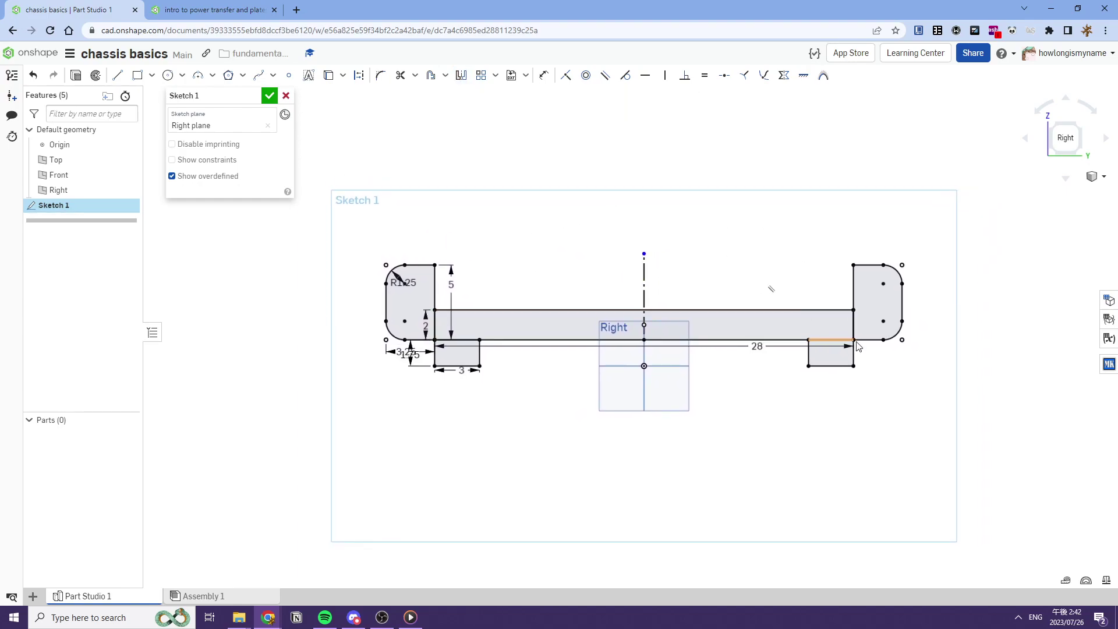
# Select the whole sketch profile and convert its lines to construction geometry.
pyautogui.moveTo(694, 353)
pyautogui.mouseDown(button='middle')
pyautogui.moveTo(767, 383)
pyautogui.moveTo(693, 332)
pyautogui.moveTo(735, 334)
pyautogui.moveTo(705, 350)
pyautogui.mouseUp(button='middle')
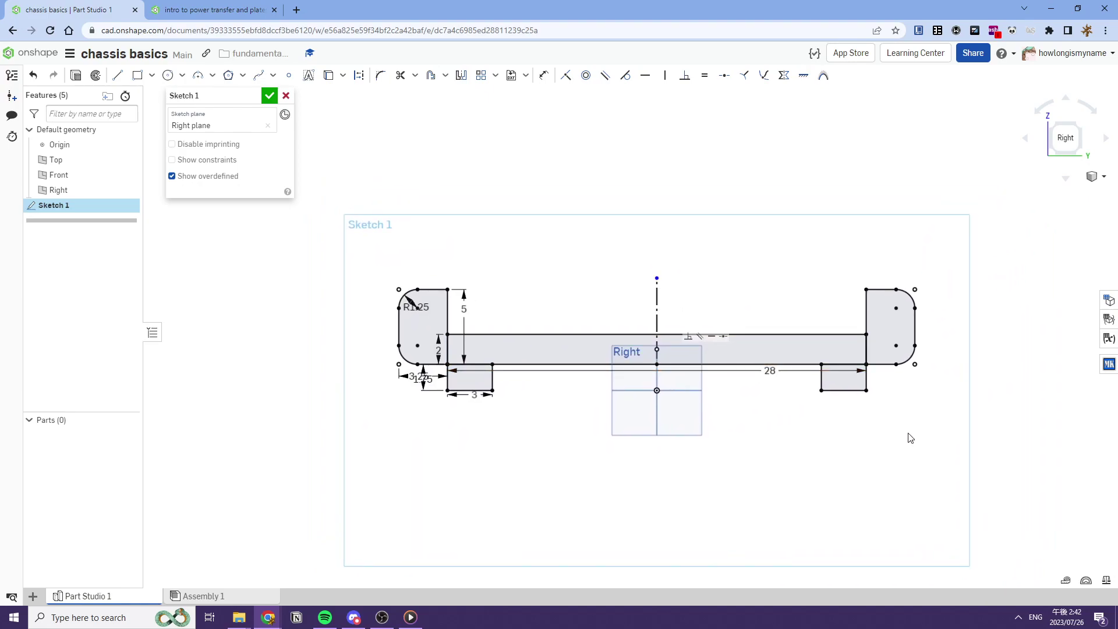
pyautogui.moveTo(955, 447); pyautogui.dragTo(356, 246)
pyautogui.press('q')
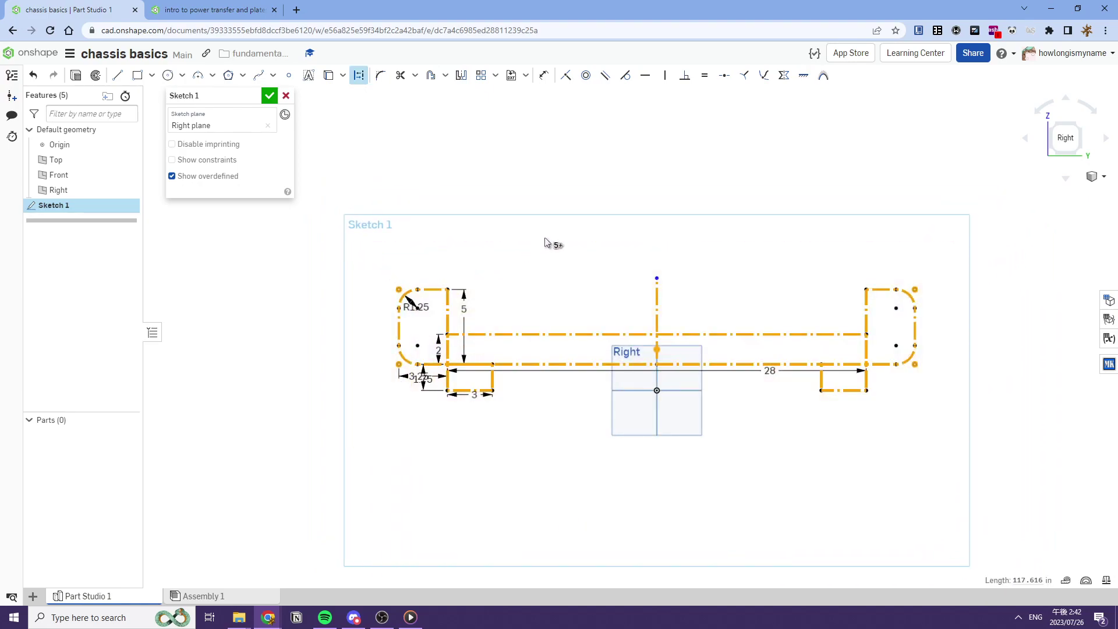
# Move the 28 in overall length dimension well above the chassis profile and finish the sketch.
pyautogui.click(560, 242)
pyautogui.moveTo(757, 330)
pyautogui.mouseDown(button='middle')
pyautogui.moveTo(690, 321)
pyautogui.moveTo(707, 319)
pyautogui.mouseUp(button='middle')
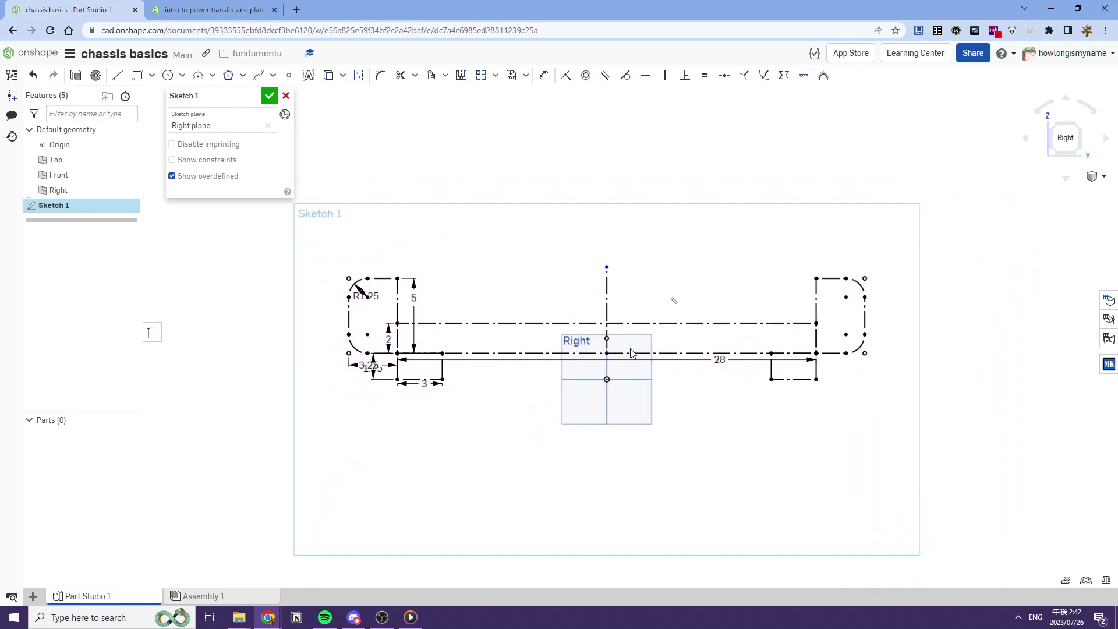
pyautogui.doubleClick(711, 360)
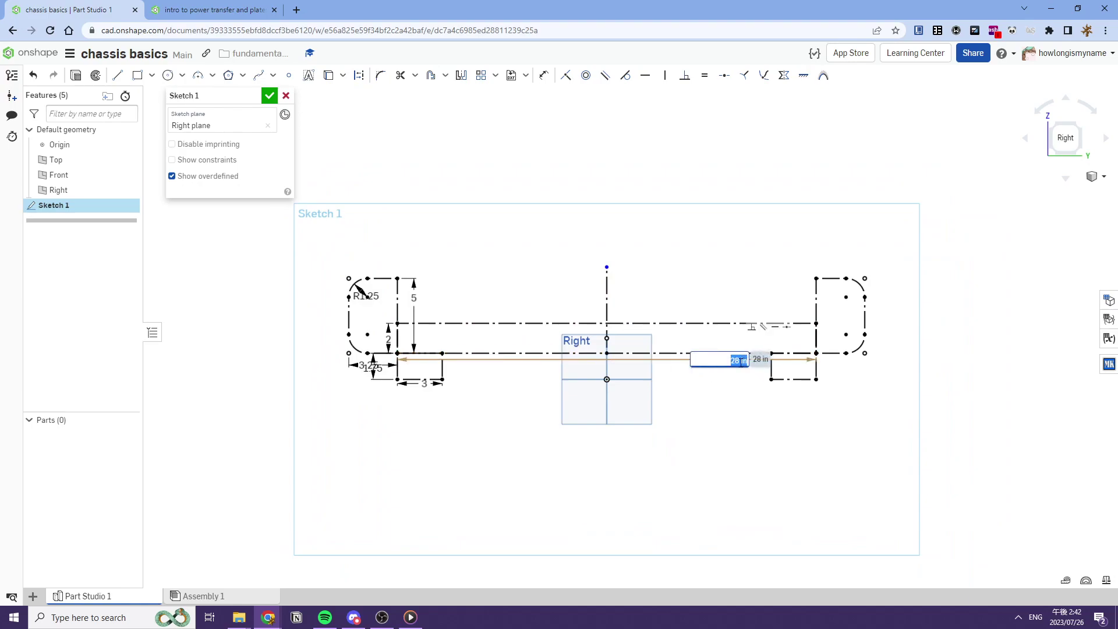
pyautogui.moveTo(735, 370); pyautogui.dragTo(712, 254)
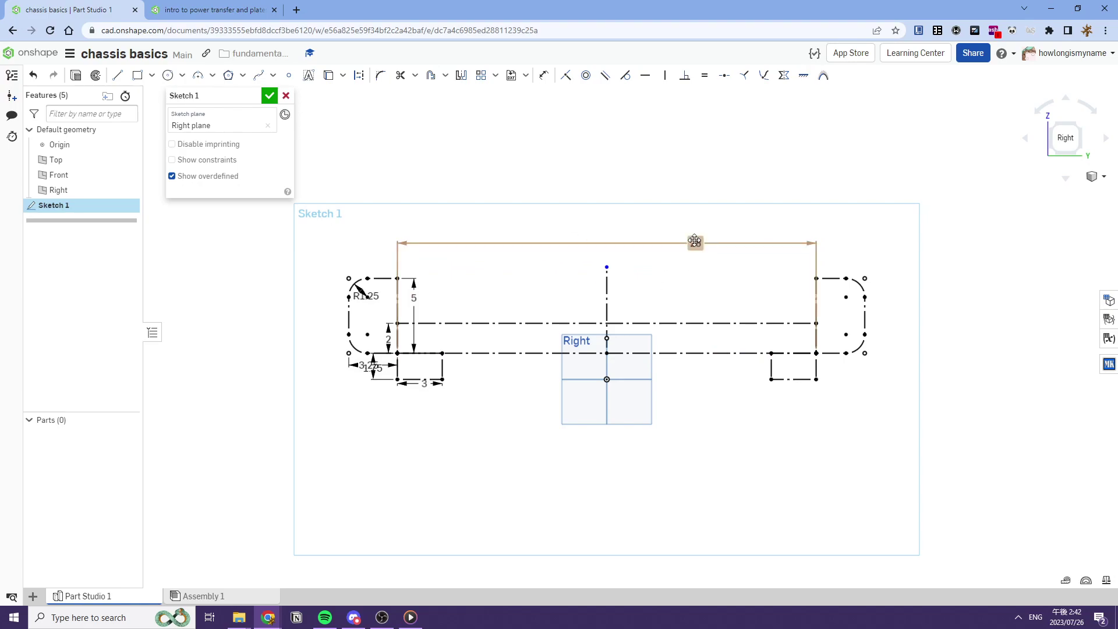
pyautogui.doubleClick(695, 242)
pyautogui.moveTo(691, 264)
pyautogui.mouseDown(button='middle')
pyautogui.moveTo(706, 236)
pyautogui.moveTo(756, 253)
pyautogui.mouseUp(button='middle')
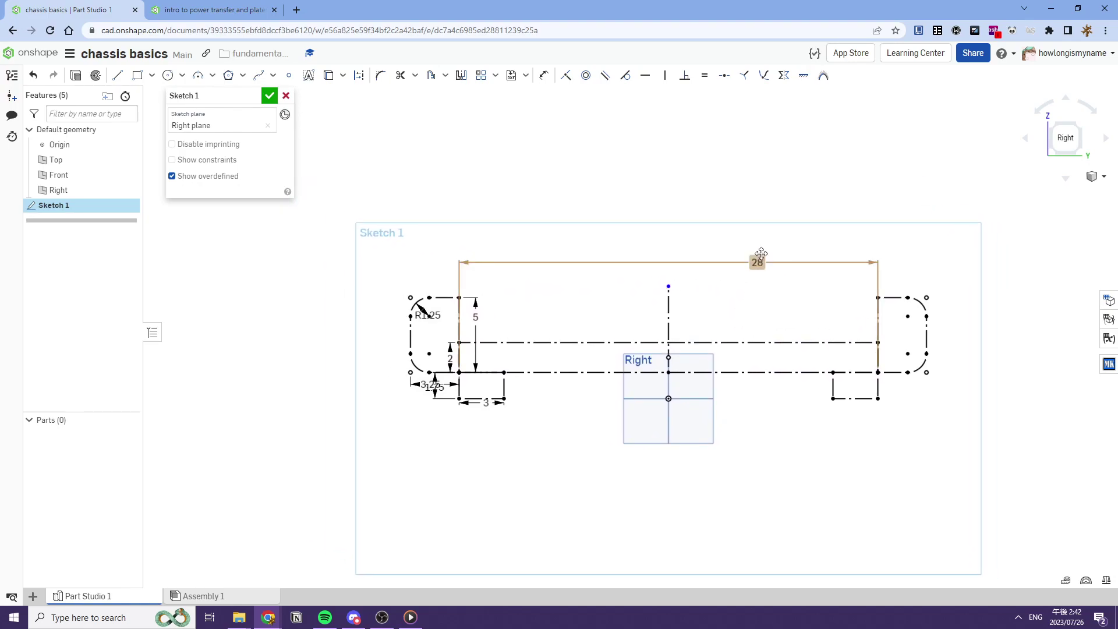
pyautogui.moveTo(721, 239); pyautogui.dragTo(725, 226)
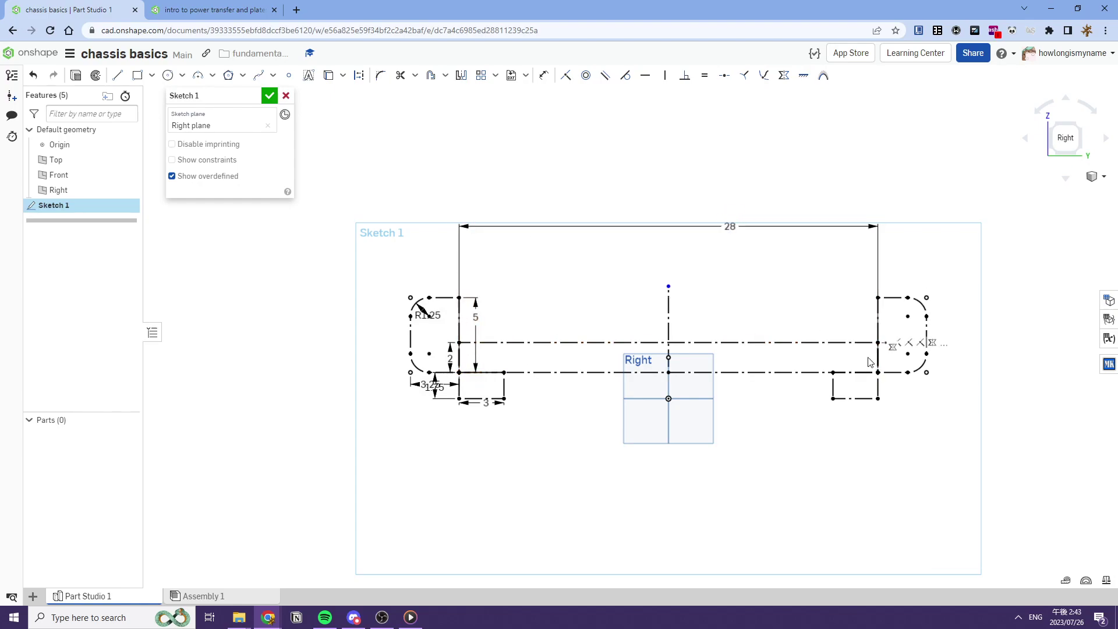
pyautogui.click(271, 96)
# Create a reference plane offset 1.75 in above the Top plane.
pyautogui.moveTo(679, 260)
pyautogui.mouseDown(button='middle')
pyautogui.moveTo(629, 252)
pyautogui.moveTo(584, 220)
pyautogui.mouseUp(button='middle')
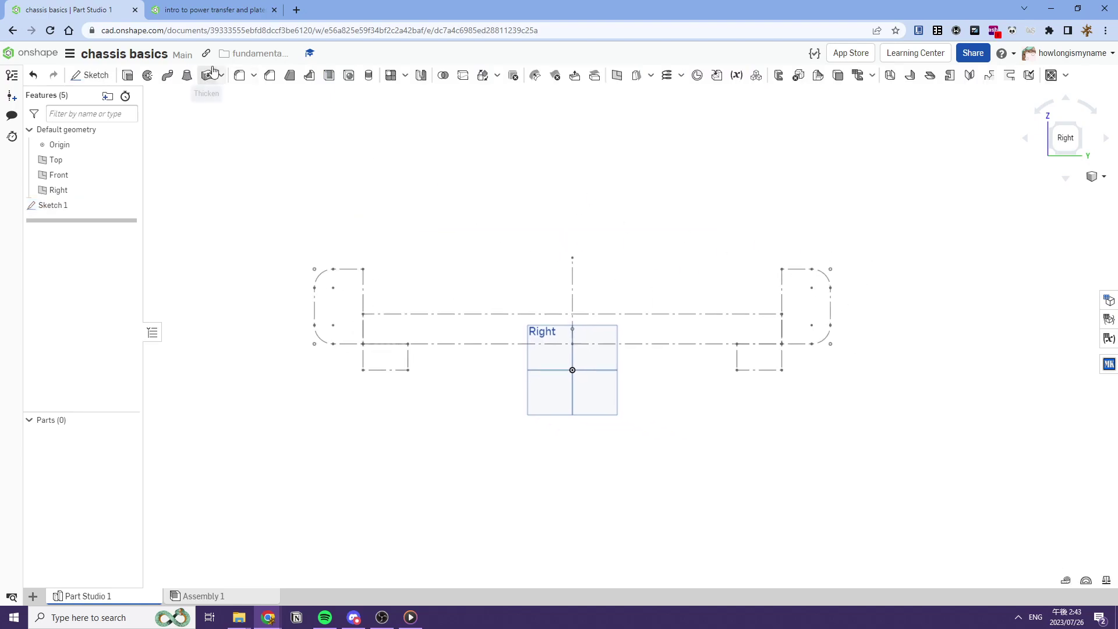
pyautogui.moveTo(402, 173); pyautogui.dragTo(480, 155, button='right')
pyautogui.click(616, 75)
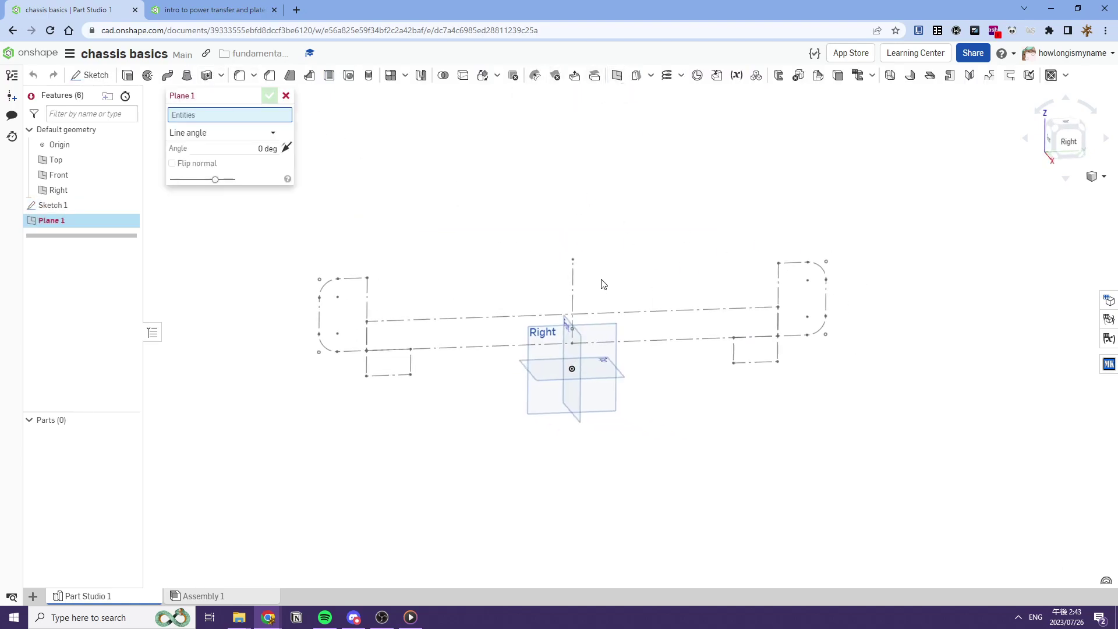
pyautogui.moveTo(599, 281); pyautogui.dragTo(553, 343, button='right')
pyautogui.click(602, 358)
pyautogui.click(227, 145)
pyautogui.click(220, 162)
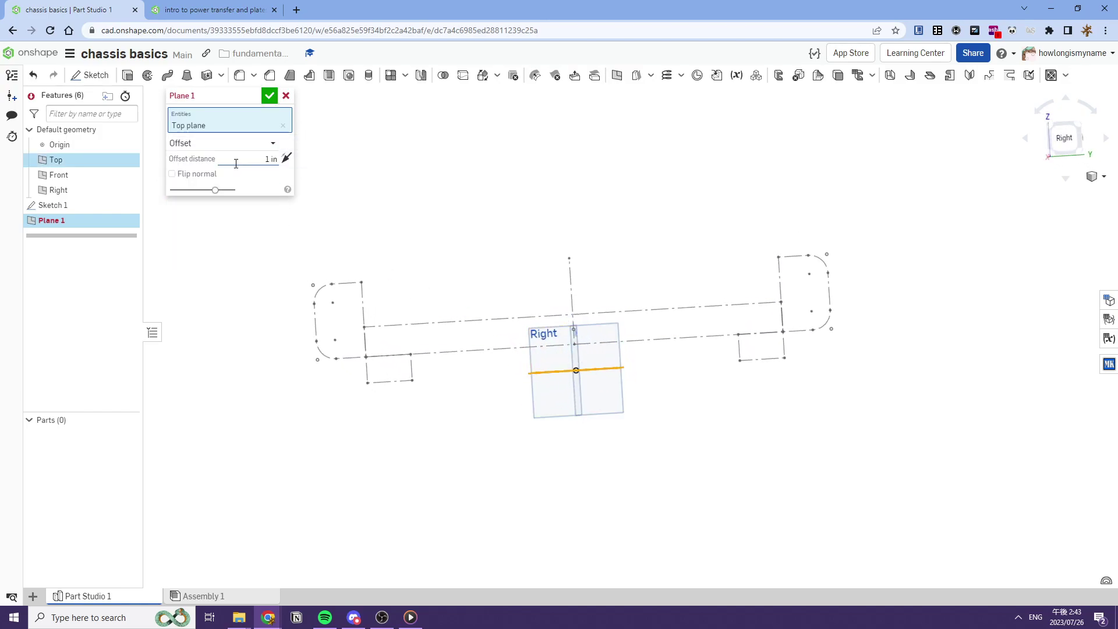
pyautogui.press('Return')
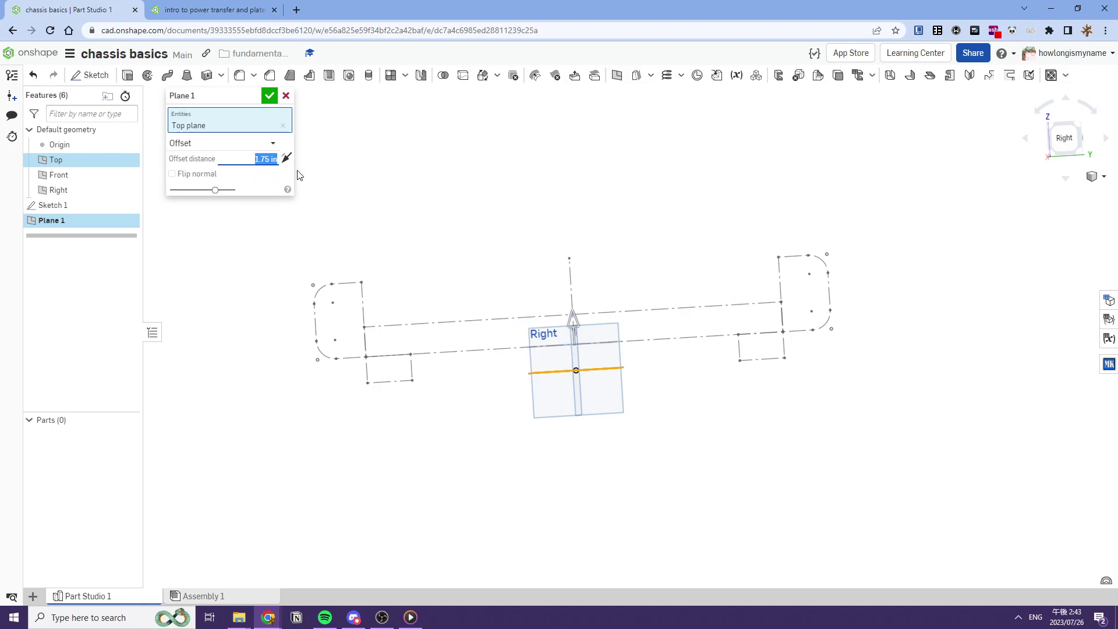
pyautogui.moveTo(581, 288); pyautogui.dragTo(628, 362, button='right')
pyautogui.click(270, 101)
# Start a new sketch on the offset plane, Plane 1, and view it straight on.
pyautogui.click(93, 76)
pyautogui.scroll(3, 623, 354)
pyautogui.click(623, 356)
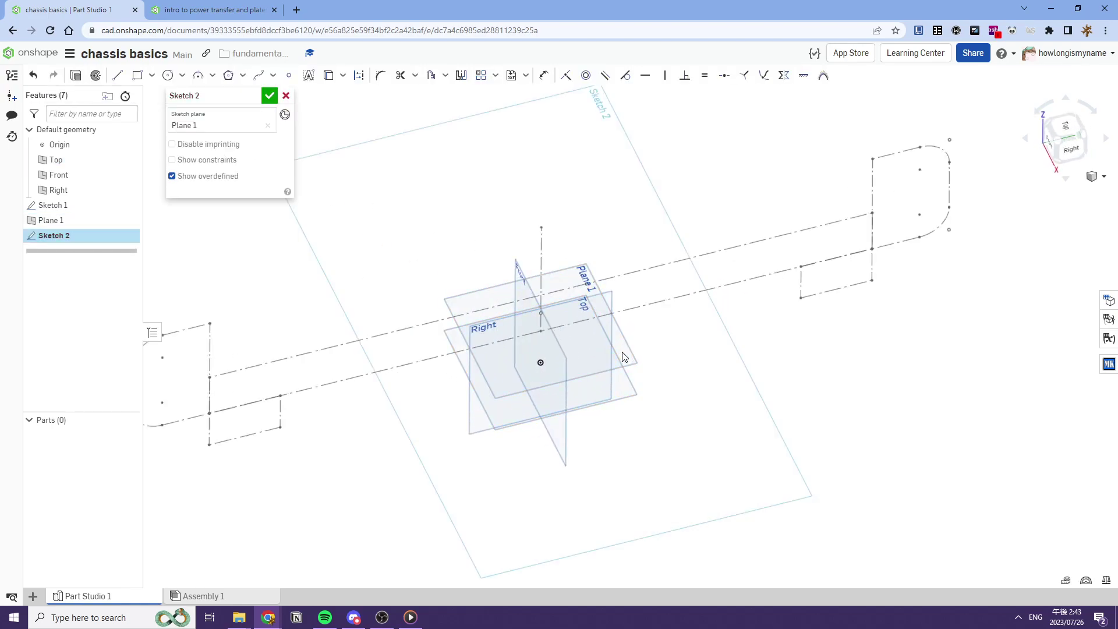
pyautogui.press('n')
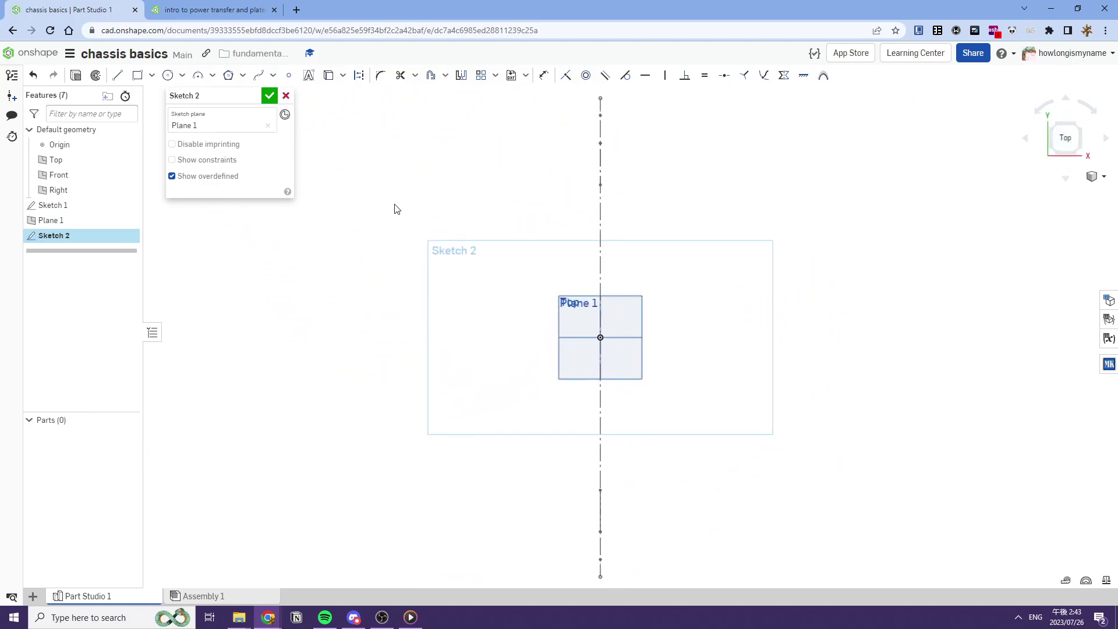
# Draw a center-point rectangle from the origin, with its end edges snapped to the inner ends of the side-view end blocks.
pyautogui.click(151, 77)
pyautogui.click(173, 117)
pyautogui.scroll(3, 606, 340)
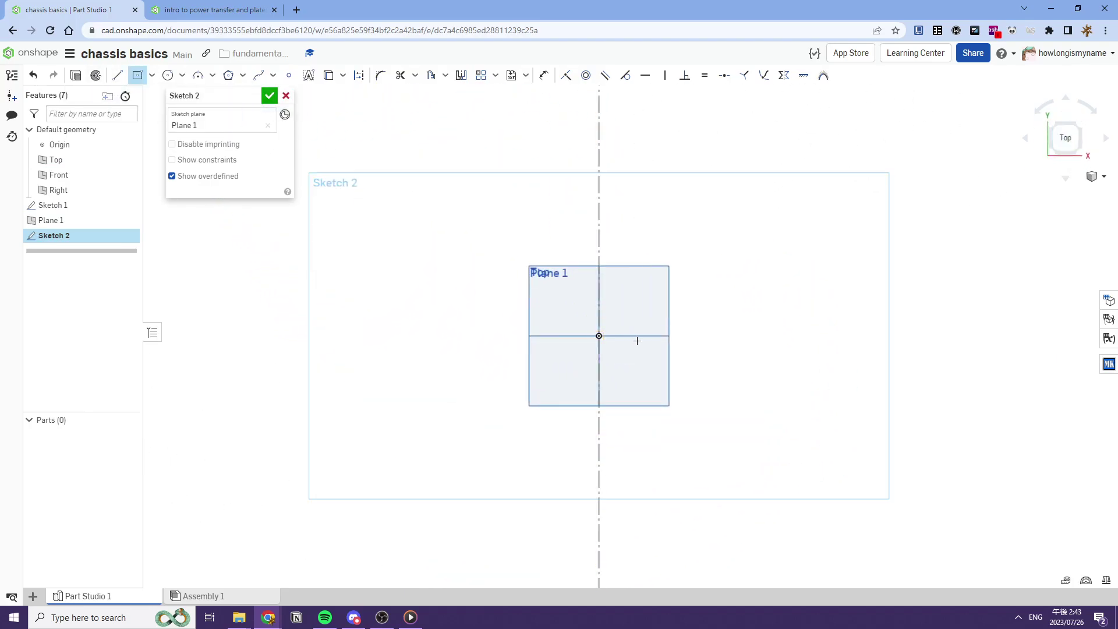
pyautogui.click(598, 336)
pyautogui.scroll(-6, 634, 350)
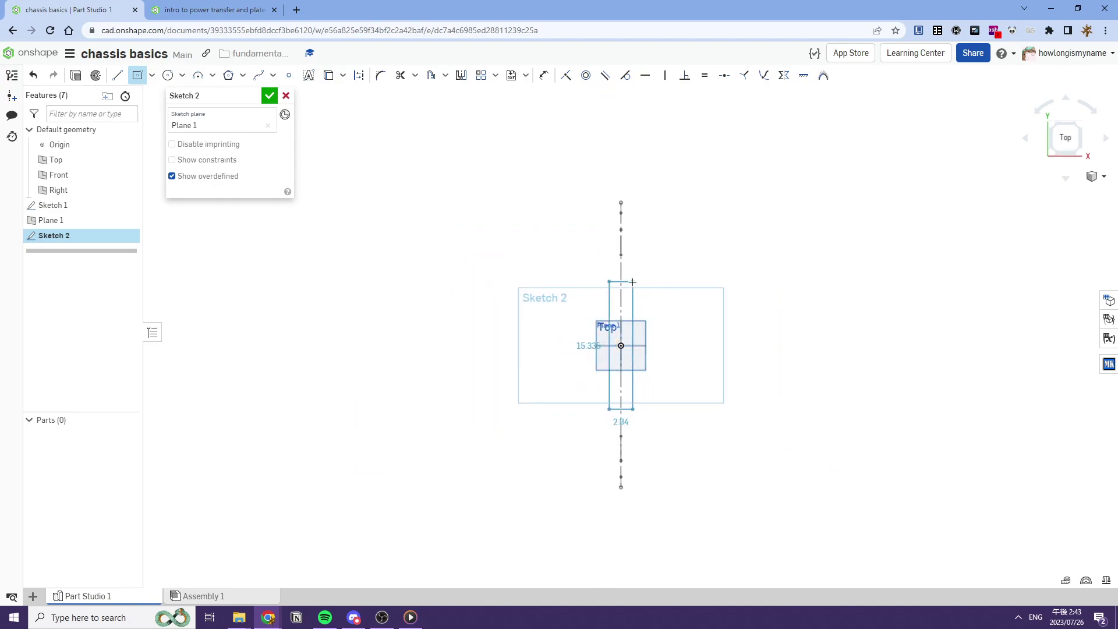
pyautogui.moveTo(649, 228); pyautogui.dragTo(631, 231, button='right')
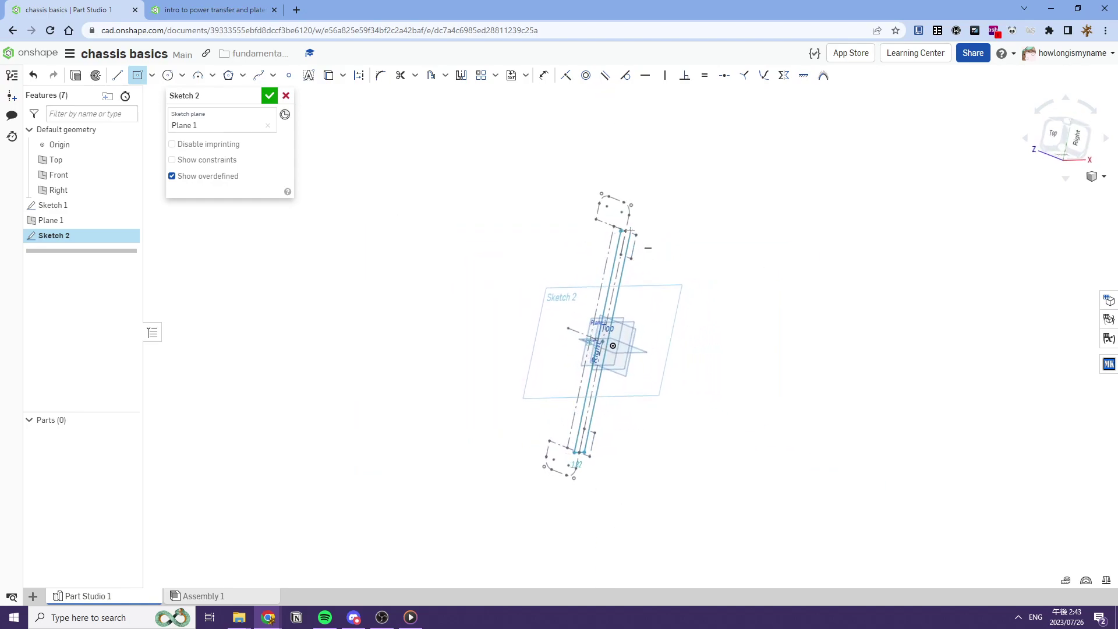
pyautogui.click(729, 230)
pyautogui.press('Escape')
# Examine the rectangle's alignment with the side-view layout and measure the distance between its end corners.
pyautogui.moveTo(730, 231); pyautogui.dragTo(767, 247, button='right')
pyautogui.moveTo(874, 205)
pyautogui.mouseDown(button='right')
pyautogui.moveTo(841, 155)
pyautogui.moveTo(764, 213)
pyautogui.moveTo(722, 286)
pyautogui.moveTo(484, 295)
pyautogui.mouseUp(button='right')
pyautogui.press('u')
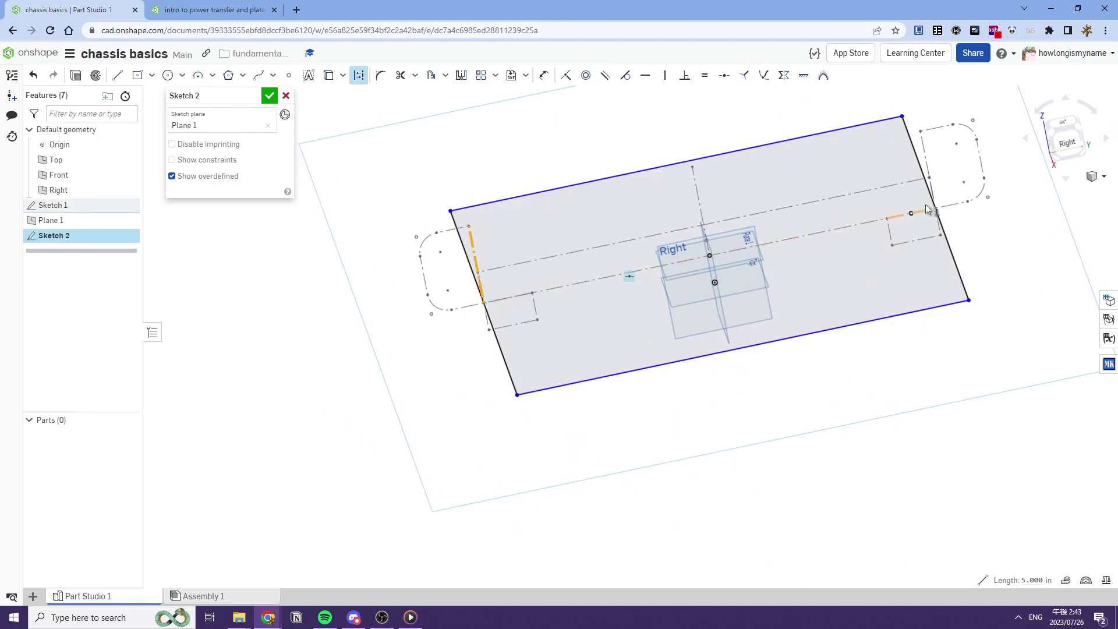
pyautogui.click(938, 213)
pyautogui.rightClick(969, 212)
pyautogui.moveTo(964, 176); pyautogui.dragTo(937, 211, button='right')
pyautogui.click(936, 215)
pyautogui.click(937, 222)
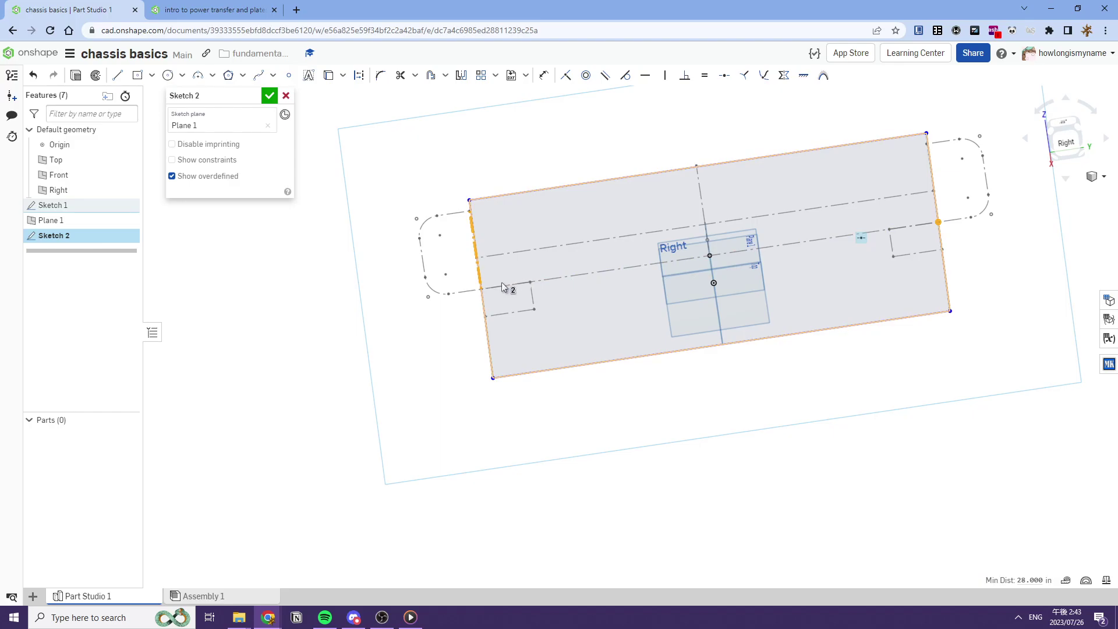
pyautogui.moveTo(749, 372)
pyautogui.mouseDown(button='right')
pyautogui.moveTo(744, 332)
pyautogui.moveTo(760, 338)
pyautogui.moveTo(559, 384)
pyautogui.mouseUp(button='right')
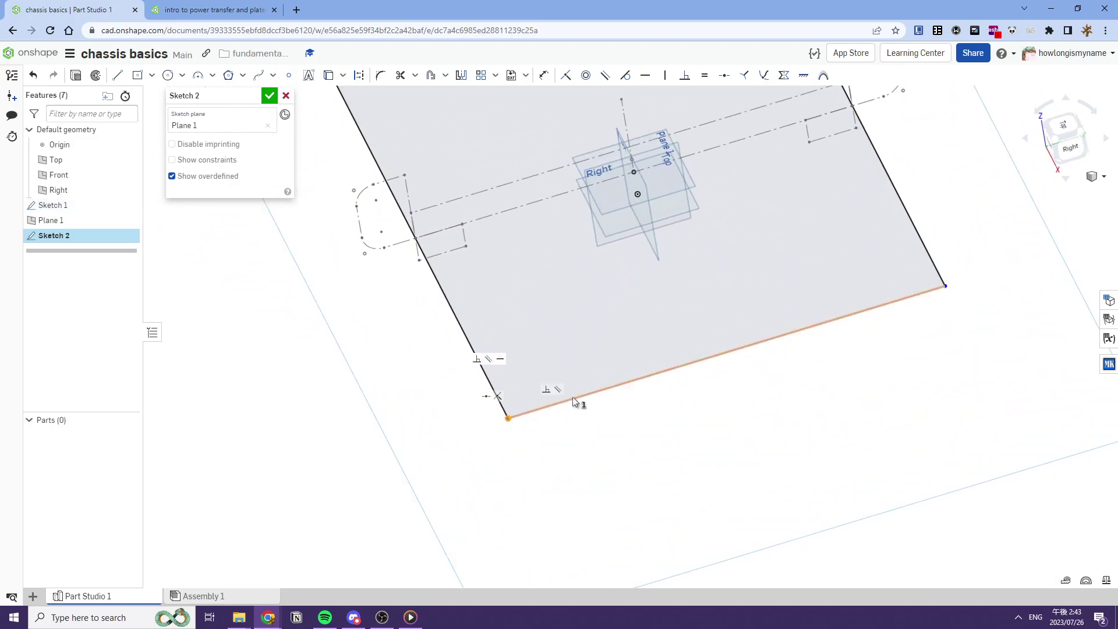
pyautogui.click(945, 286)
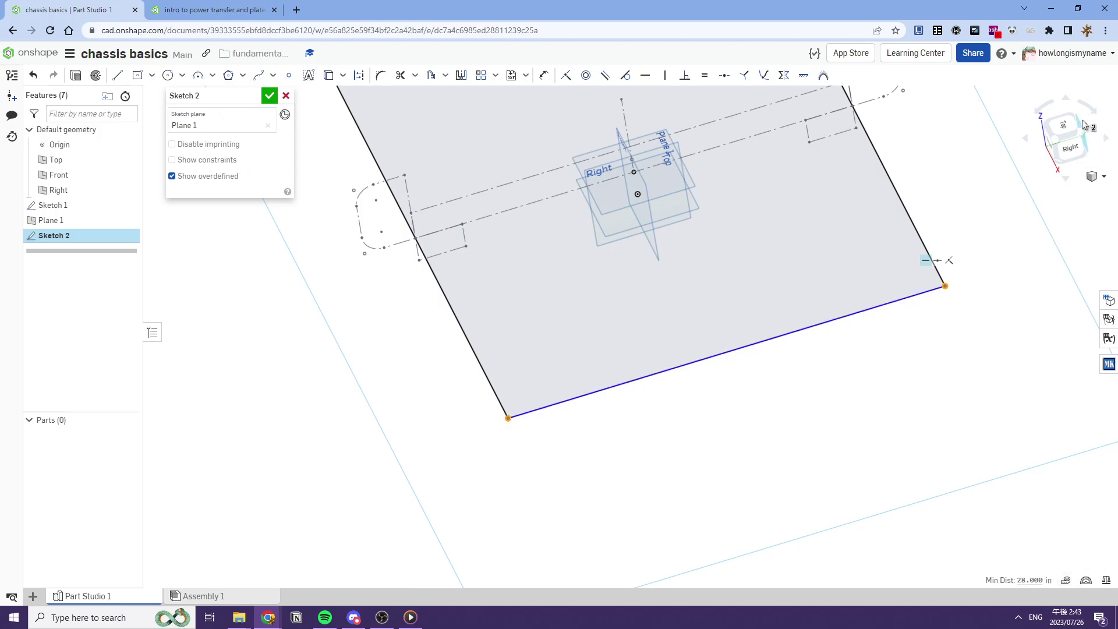
# Apply an Equal constraint to two adjacent rectangle edges to make the outline square.
pyautogui.click(1082, 120)
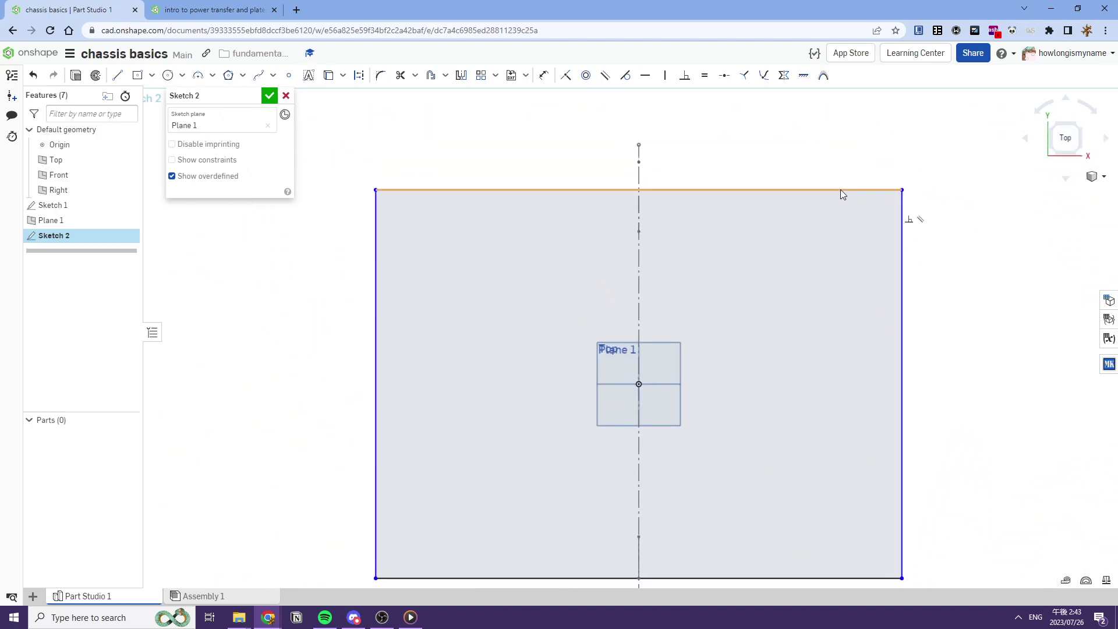
pyautogui.press('e')
pyautogui.click(840, 190)
pyautogui.click(900, 226)
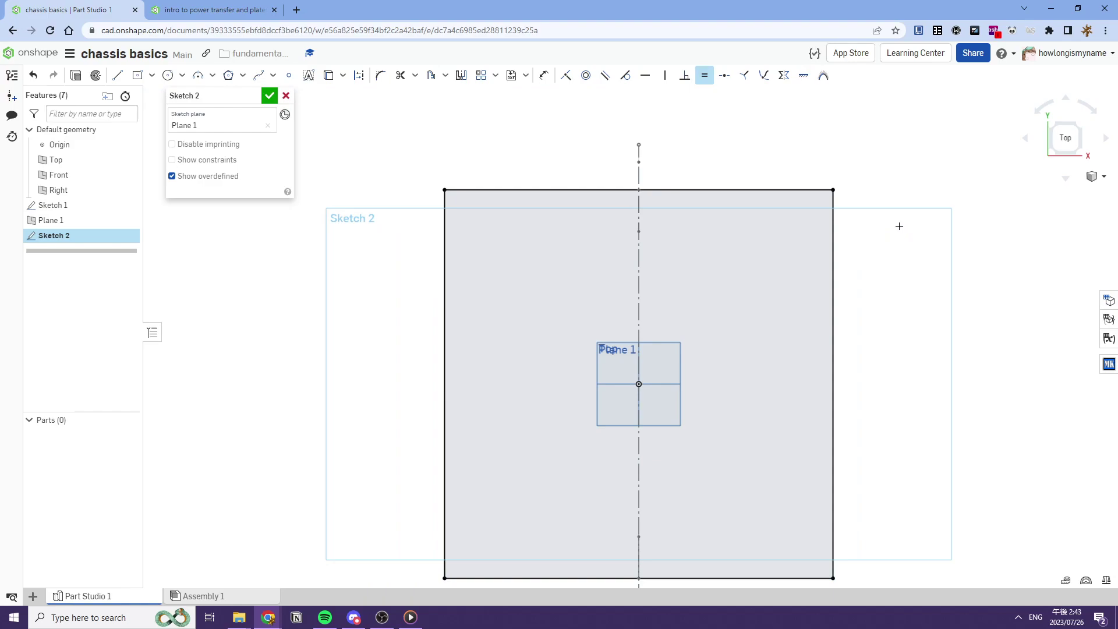
pyautogui.scroll(-5, 817, 212)
pyautogui.scroll(3, 594, 235)
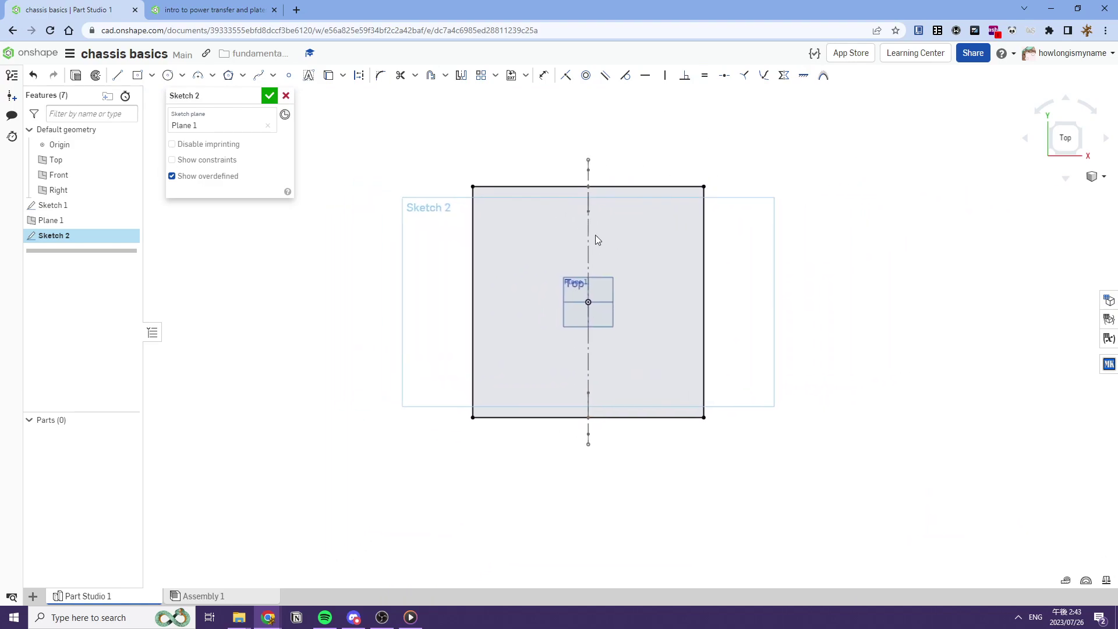
# Try to offset all lines of the square at once.
pyautogui.click(496, 77)
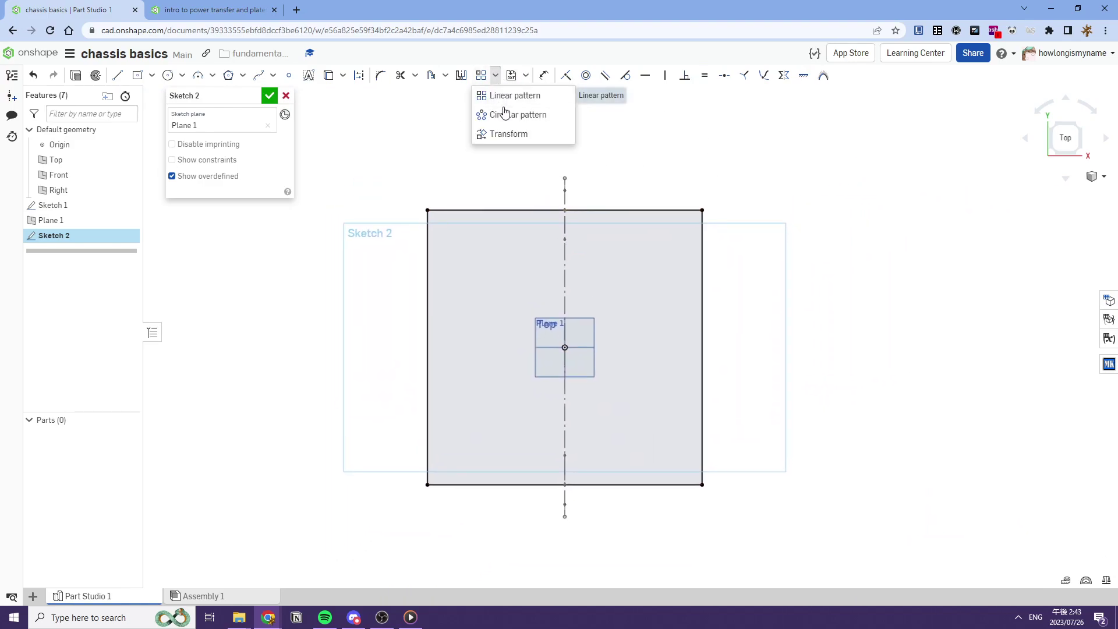
pyautogui.click(430, 75)
pyautogui.moveTo(392, 179); pyautogui.dragTo(798, 527)
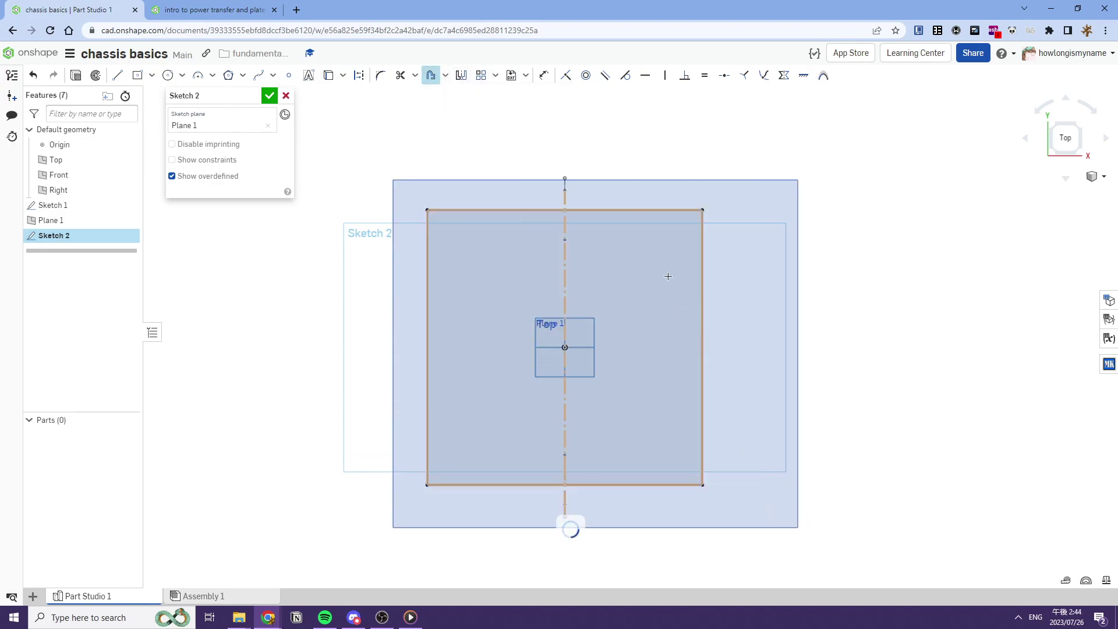
pyautogui.press('Escape')
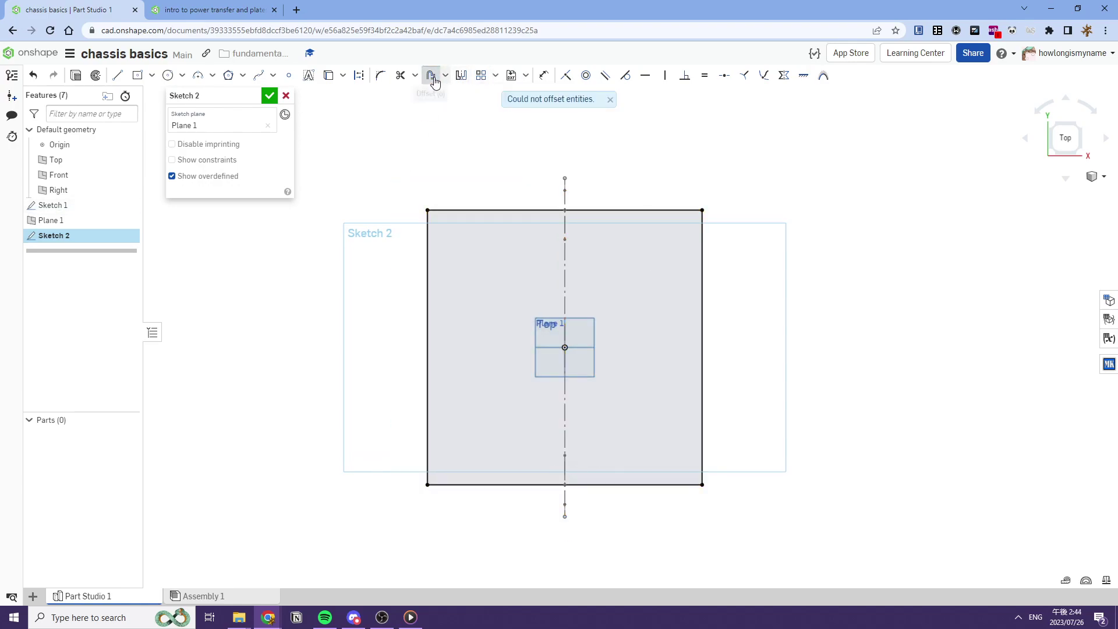
# Offset the four edges of the square inward by 1 in.
pyautogui.click(447, 209)
pyautogui.click(428, 220)
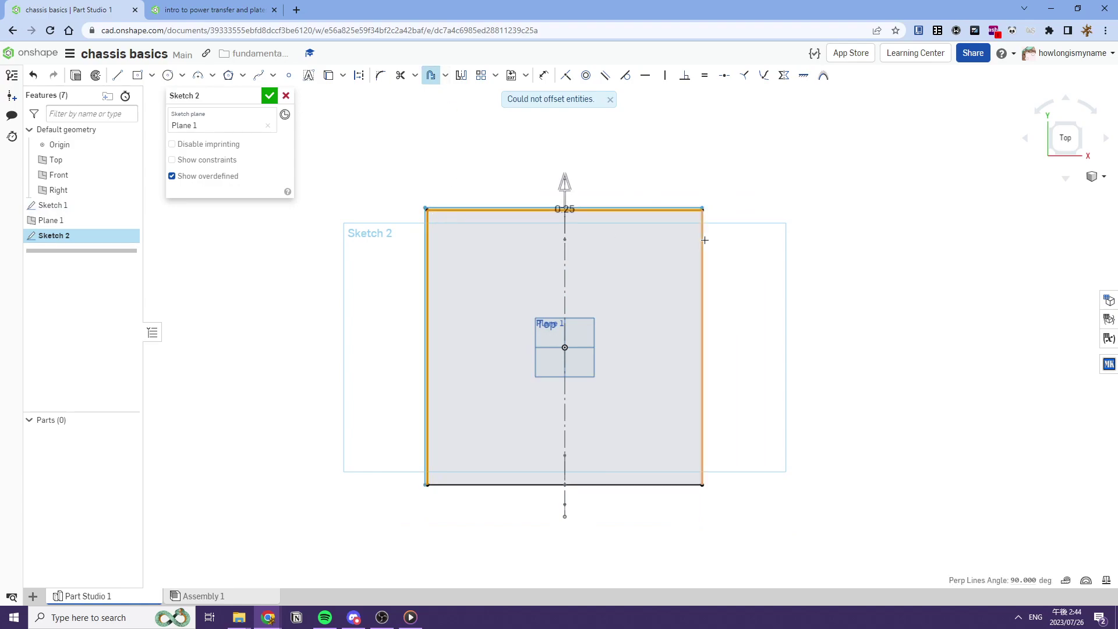
pyautogui.click(703, 240)
pyautogui.click(665, 485)
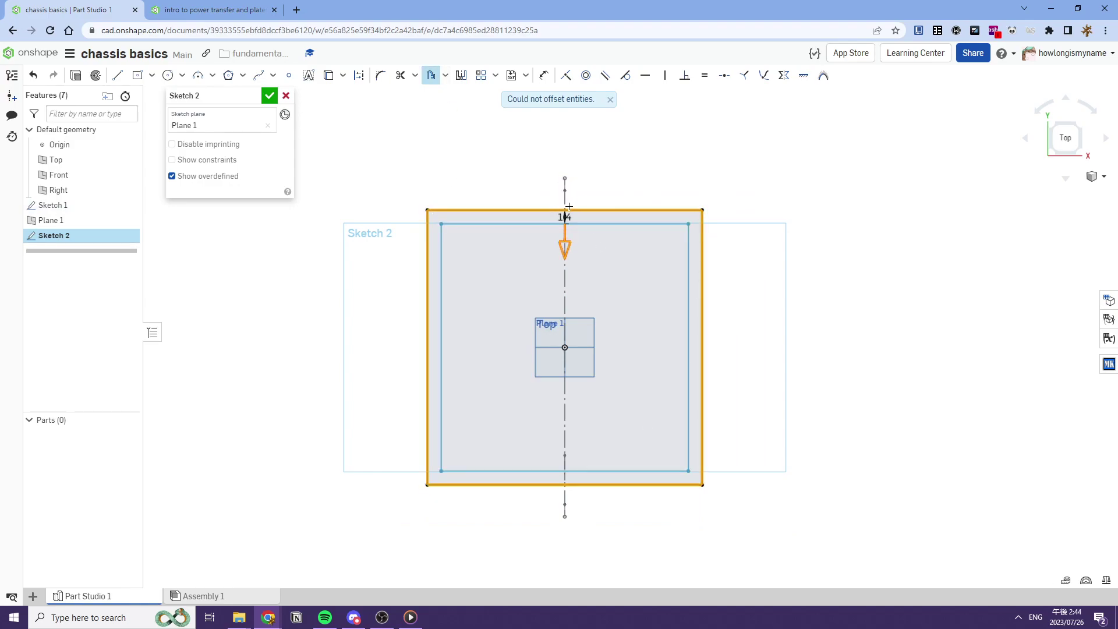
pyautogui.write('1')
pyautogui.press('Return')
pyautogui.press('Escape')
# Draw lines from the midpoint of the inner square's upper edge to the origin and on to its left edge's midpoint.
pyautogui.moveTo(593, 252); pyautogui.dragTo(627, 238, button='middle')
pyautogui.click(116, 75)
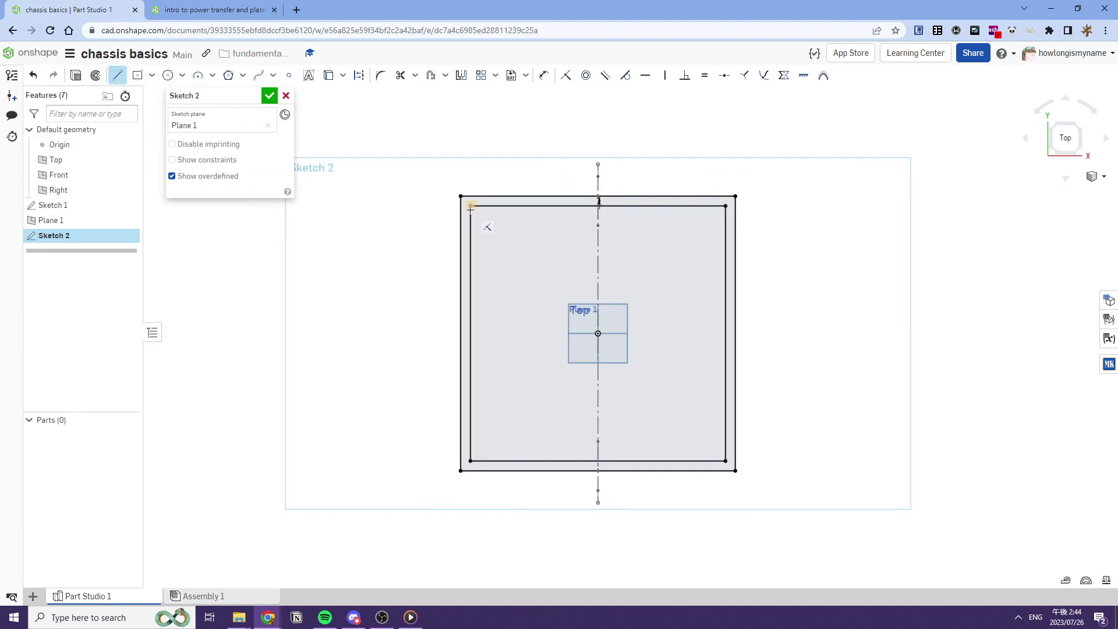
pyautogui.scroll(2, 486, 227)
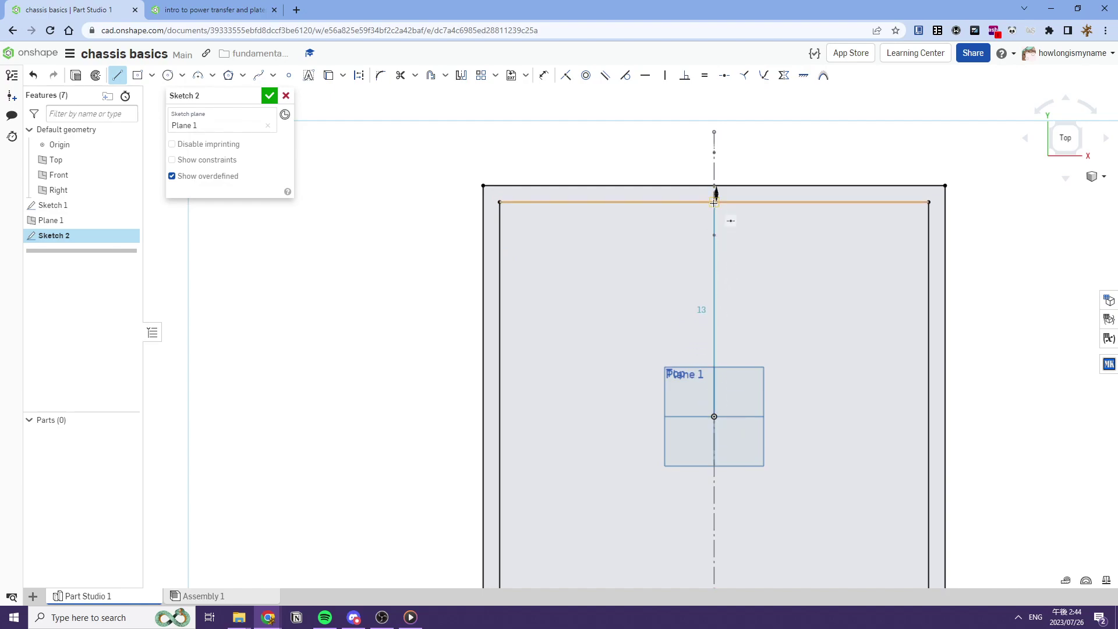
pyautogui.click(714, 202)
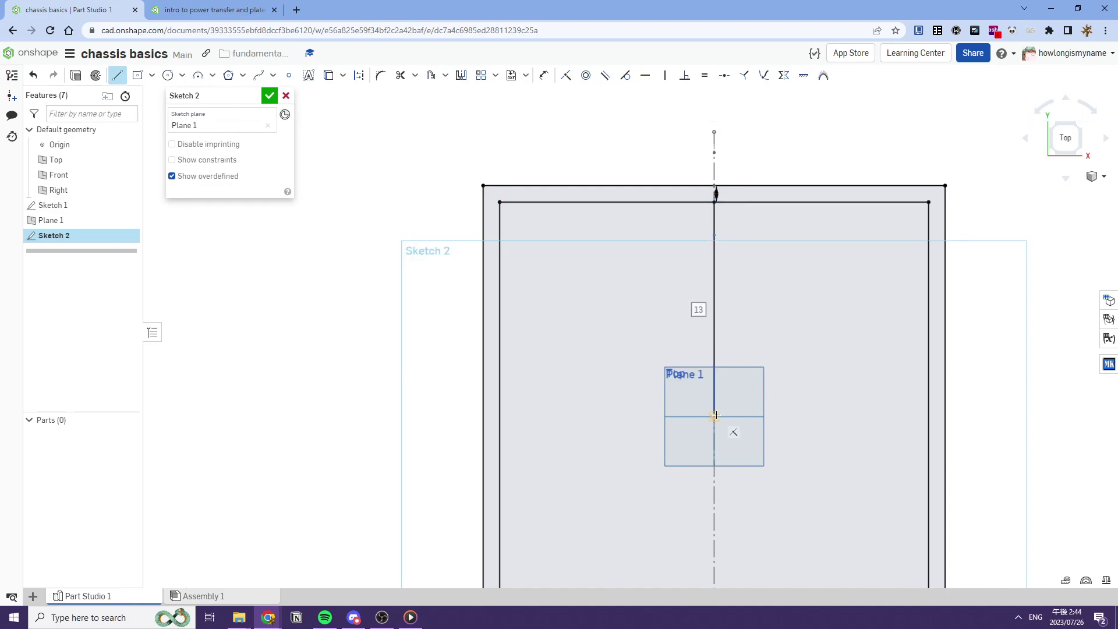
pyautogui.click(715, 416)
pyautogui.click(500, 416)
pyautogui.press('Escape')
# Convert the two centre lines meeting at the origin to construction geometry.
pyautogui.moveTo(761, 454); pyautogui.dragTo(685, 384, button='middle')
pyautogui.scroll(-3, 685, 385)
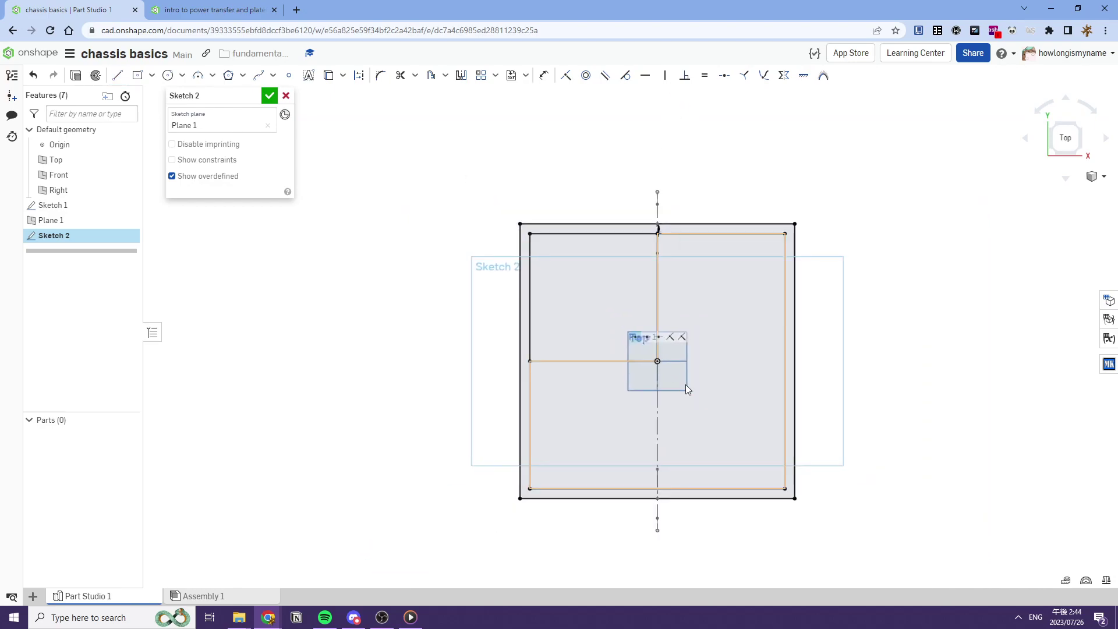
pyautogui.moveTo(685, 389); pyautogui.dragTo(602, 326)
pyautogui.press('q')
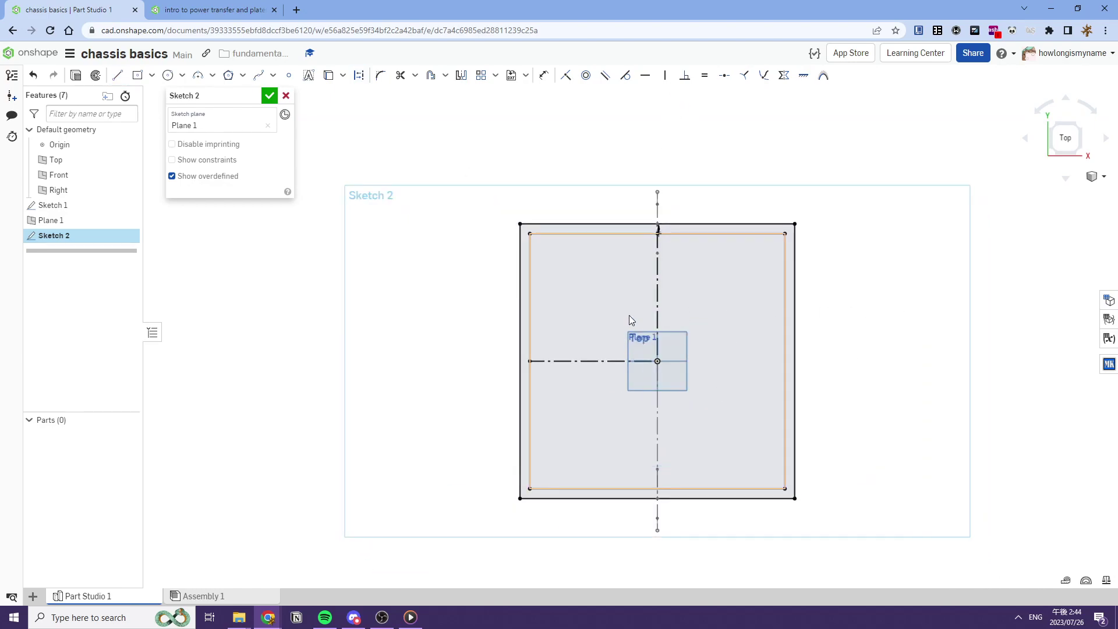
# Draw two short lines across the 1 in frame band, one on each side of the upper-left corner.
pyautogui.moveTo(628, 316); pyautogui.dragTo(616, 349, button='middle')
pyautogui.click(114, 80)
pyautogui.scroll(2, 517, 286)
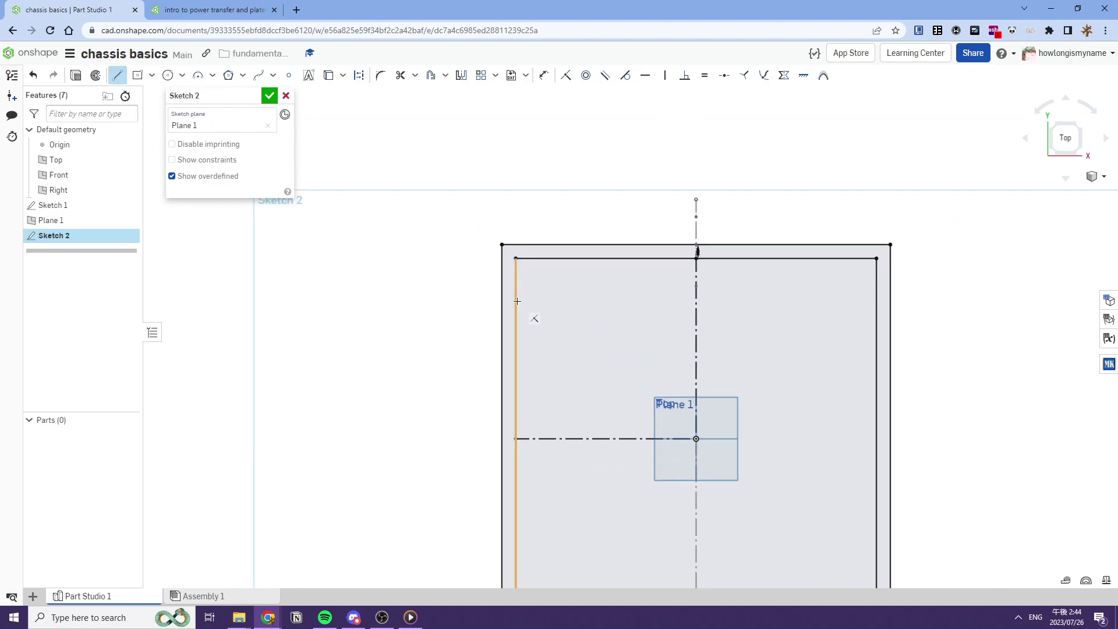
pyautogui.click(502, 299)
pyautogui.click(552, 258)
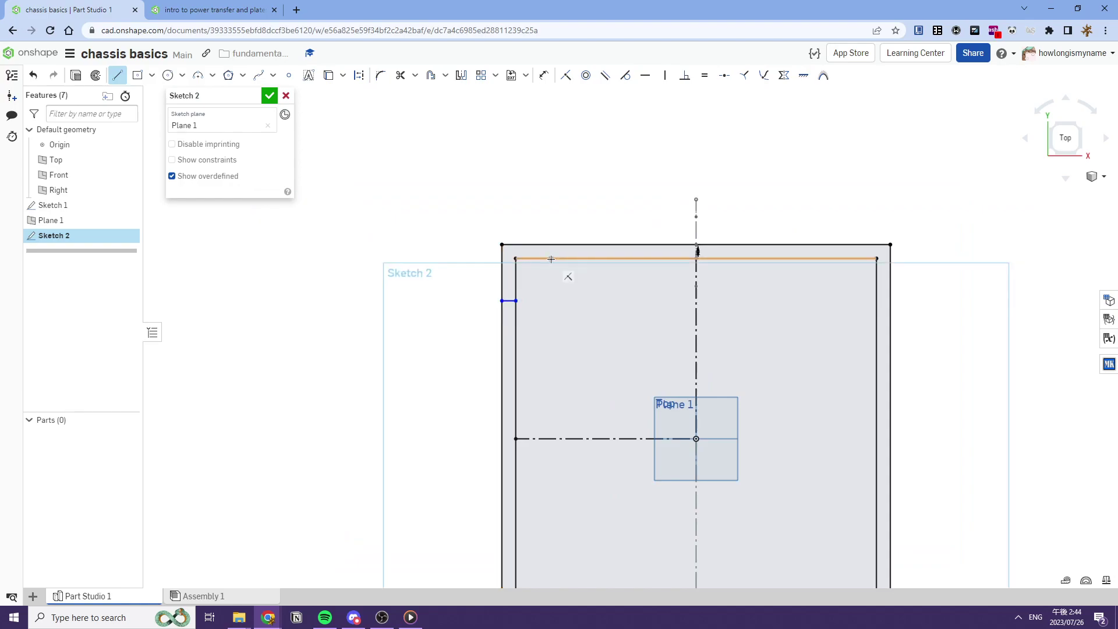
pyautogui.click(552, 245)
# Dimension the short line on the upper band 4.25 in from the outer upper-left corner.
pyautogui.press('d')
pyautogui.click(551, 250)
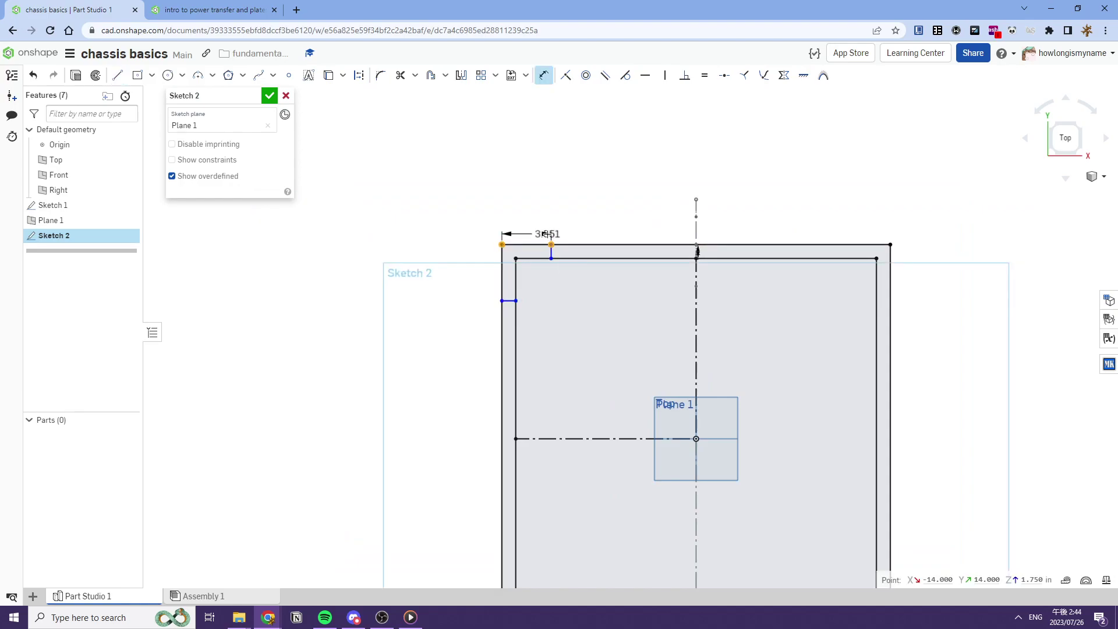
pyautogui.click(545, 234)
pyautogui.write('4.25')
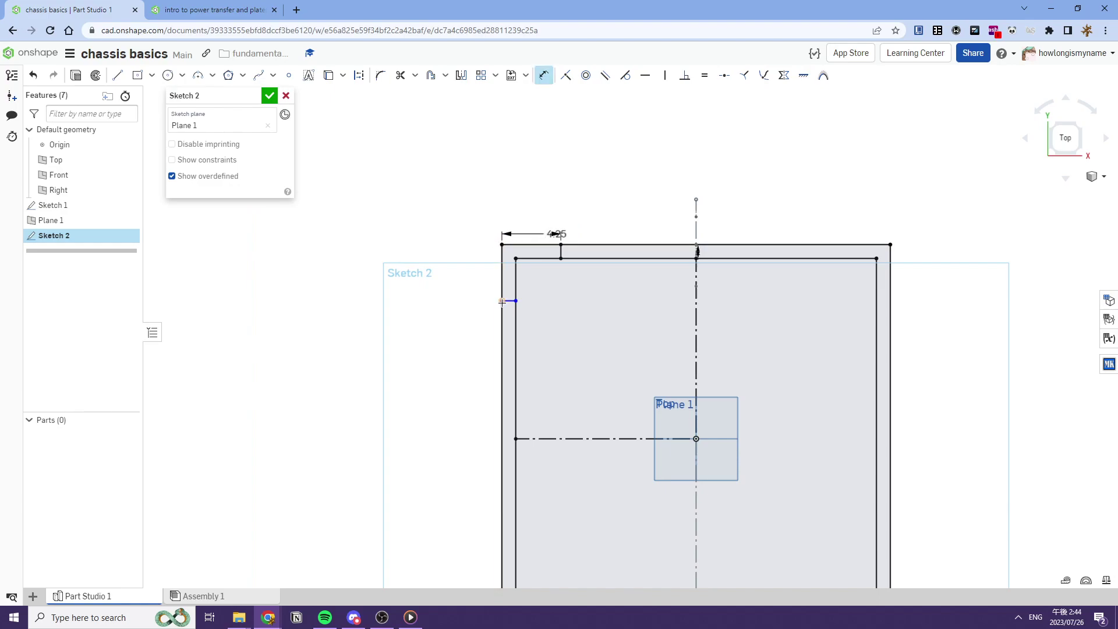
# Dimension the short line on the left band 4.25 in from the outer upper-left corner and reposition the upper band's 4.25 in dimension.
pyautogui.click(477, 283)
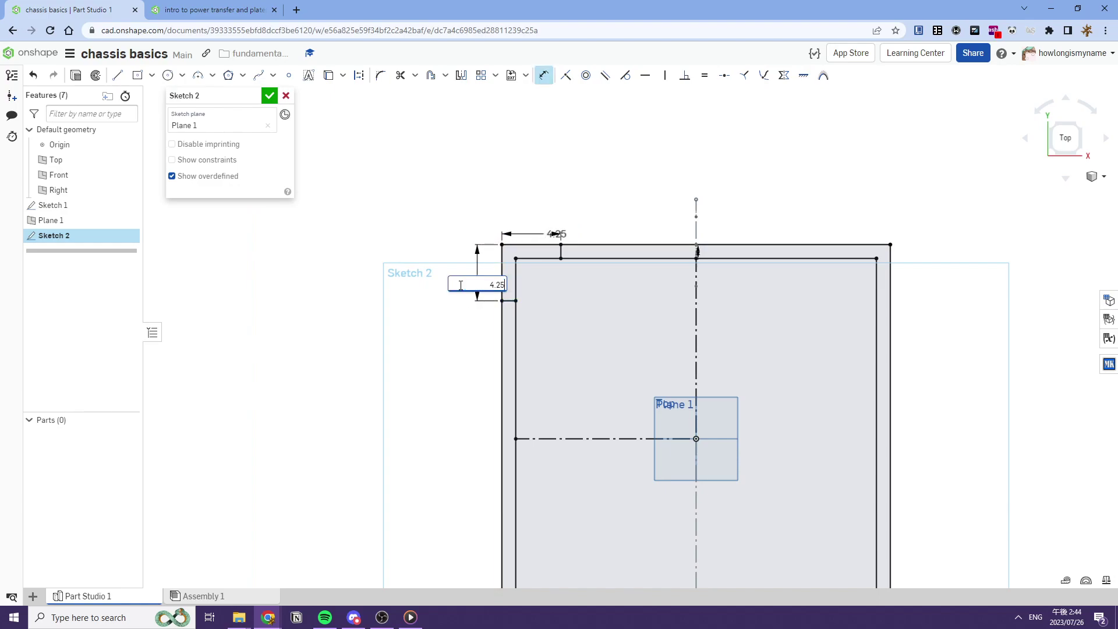
pyautogui.moveTo(484, 281); pyautogui.dragTo(465, 293, button='middle')
pyautogui.moveTo(541, 244)
pyautogui.mouseDown()
pyautogui.moveTo(525, 226)
pyautogui.moveTo(508, 252)
pyautogui.moveTo(501, 243)
pyautogui.moveTo(521, 235)
pyautogui.mouseUp()
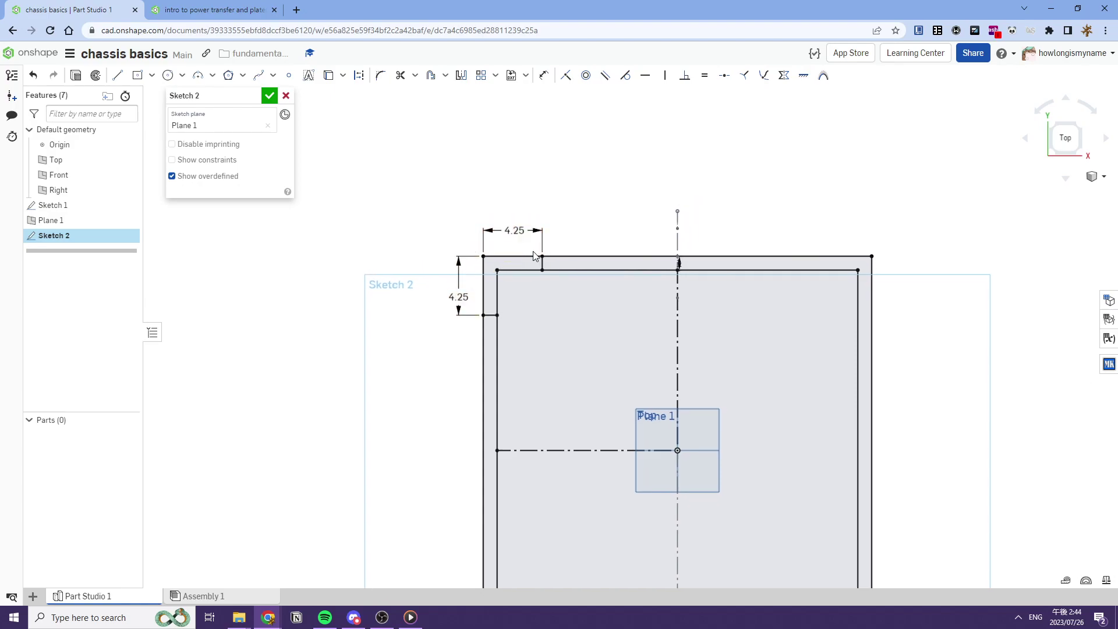
# Mirror the two short corner lines across the vertical centre line to the opposite side of the frame.
pyautogui.moveTo(501, 282); pyautogui.dragTo(502, 243, button='middle')
pyautogui.moveTo(719, 258); pyautogui.dragTo(656, 232, button='middle')
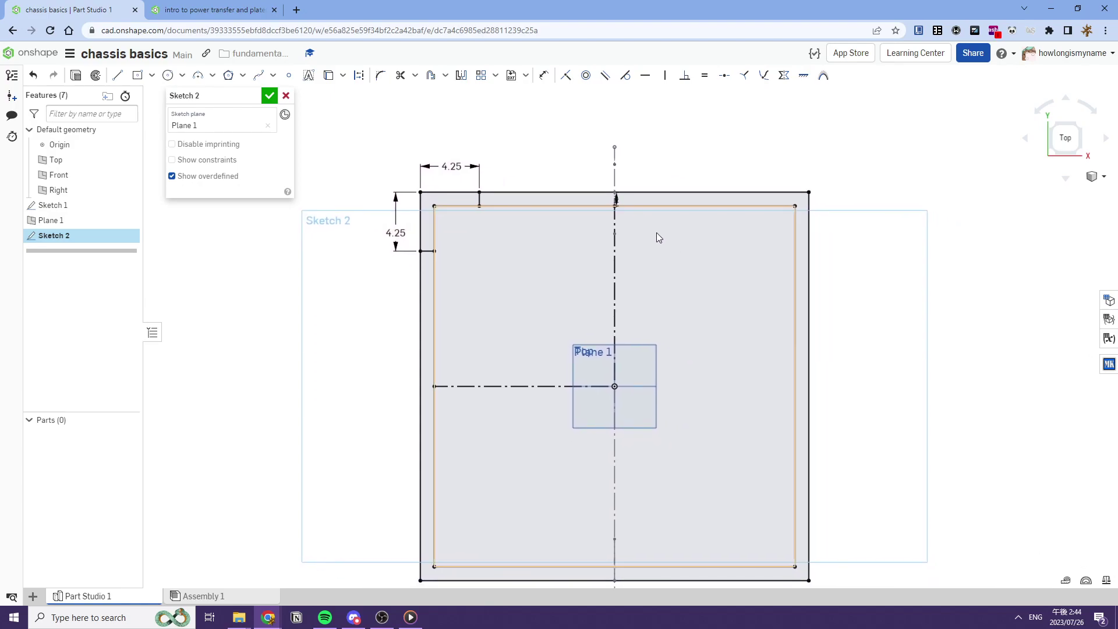
pyautogui.click(434, 80)
pyautogui.click(611, 259)
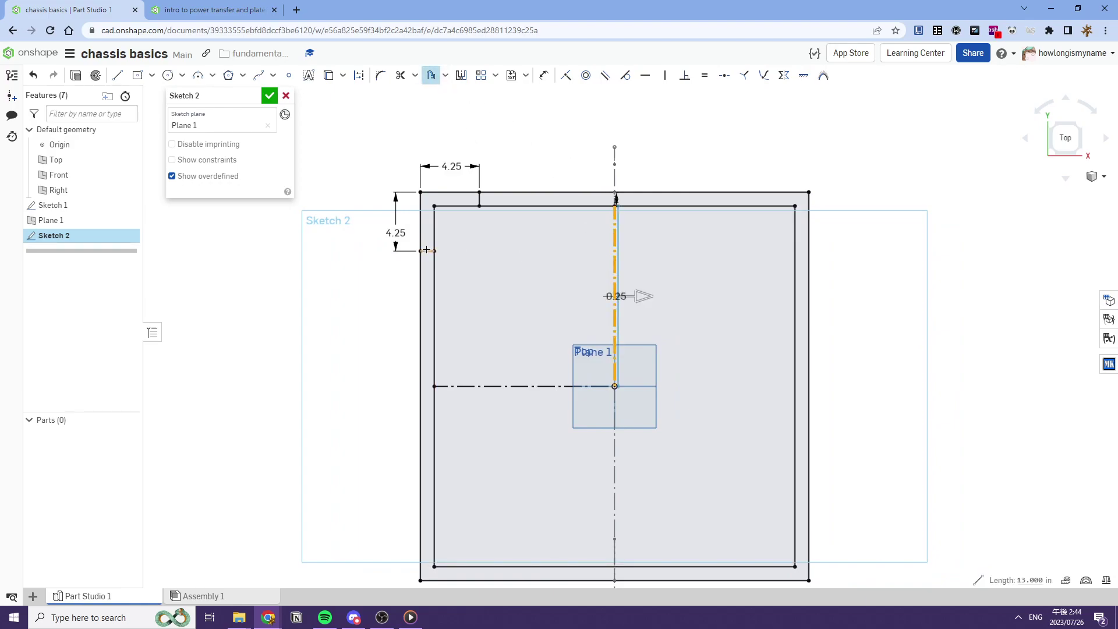
pyautogui.click(461, 75)
pyautogui.click(614, 231)
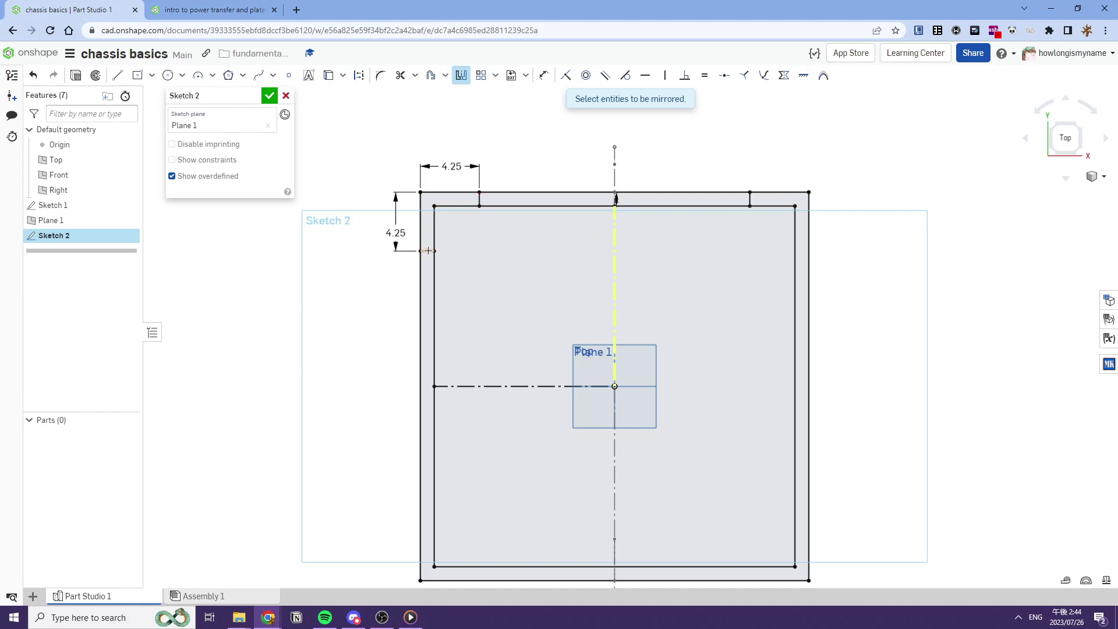
pyautogui.moveTo(590, 226); pyautogui.dragTo(550, 171, button='middle')
# Mirror the four short band lines across the horizontal centre line to the lower half of the frame.
pyautogui.click(460, 77)
pyautogui.click(460, 78)
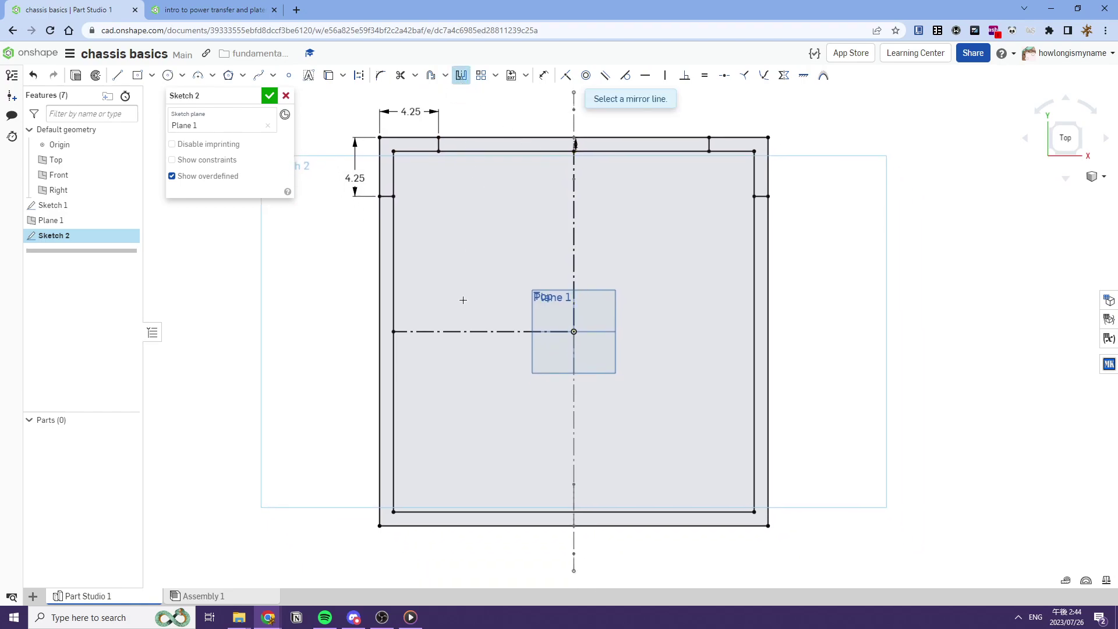
pyautogui.click(458, 331)
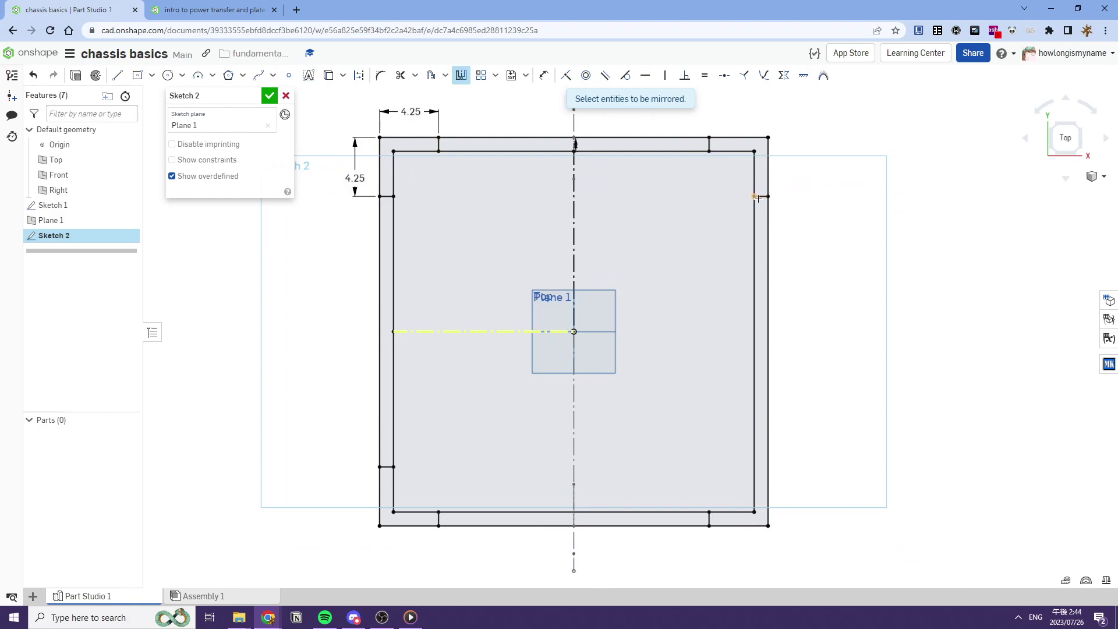
pyautogui.moveTo(756, 200); pyautogui.dragTo(699, 215, button='middle')
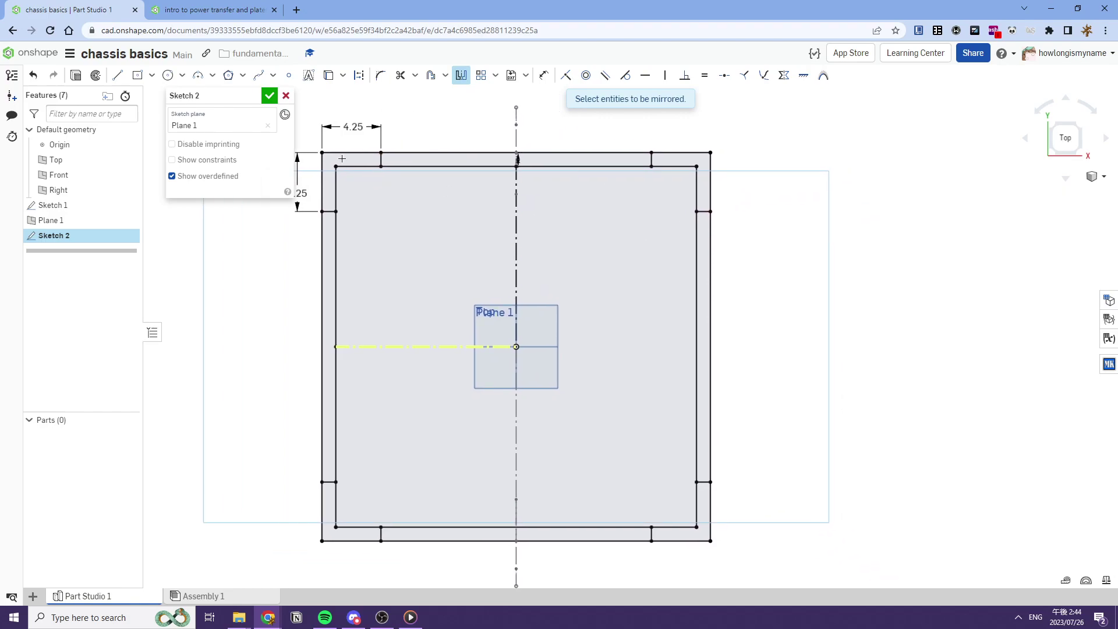
# Draw a corner rectangle about 0.97 in wide between the inner square's upper and lower edges, left of the vertical centre line.
pyautogui.click(151, 75)
pyautogui.click(191, 92)
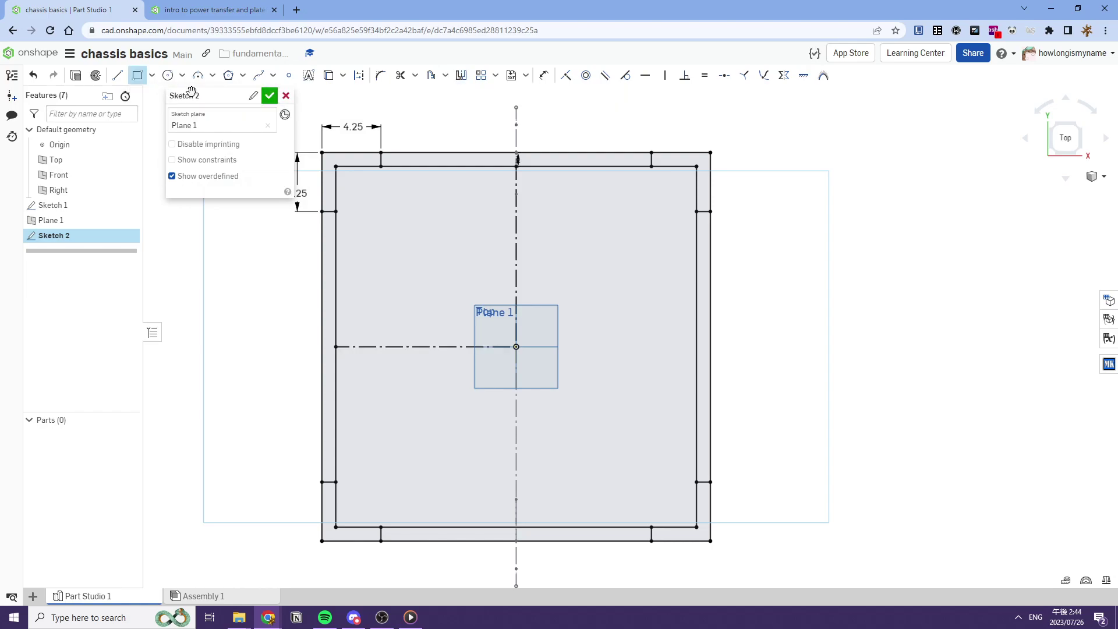
pyautogui.moveTo(527, 264); pyautogui.dragTo(613, 267, button='middle')
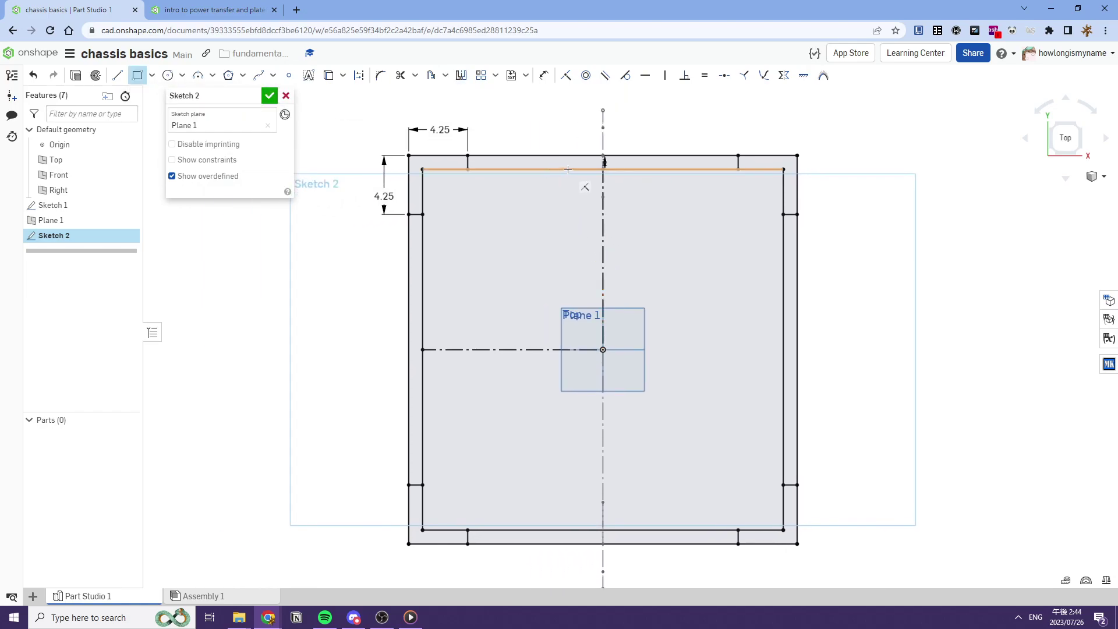
pyautogui.click(544, 167)
pyautogui.click(530, 530)
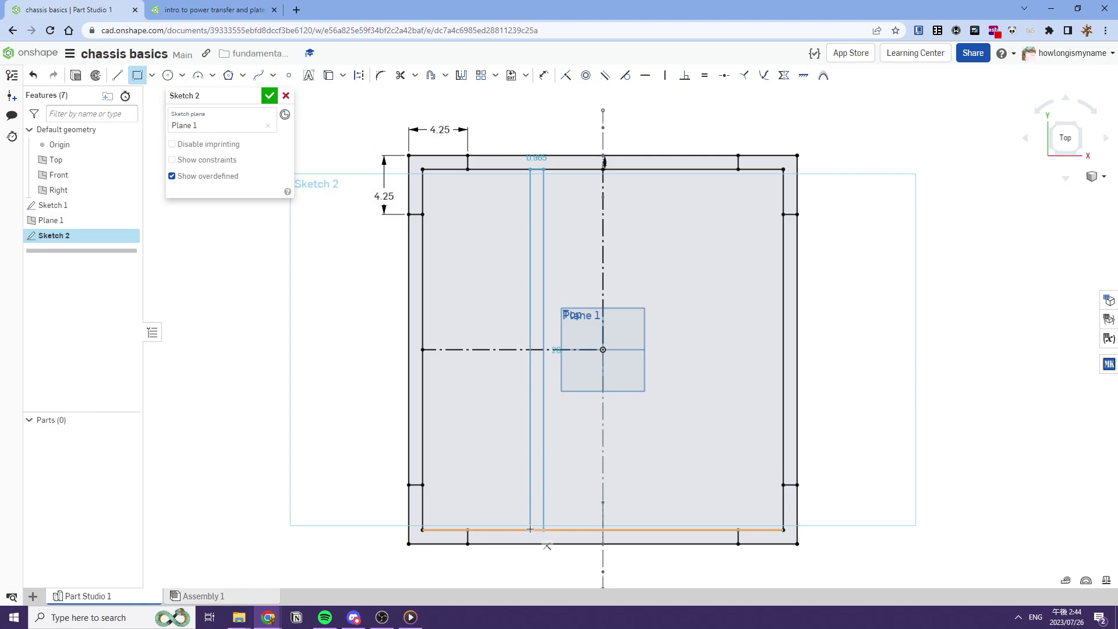
# Dimension the narrow rectangle's width to 1 in.
pyautogui.press('d')
pyautogui.click(531, 451)
pyautogui.click(544, 447)
pyautogui.click(539, 449)
pyautogui.write('1')
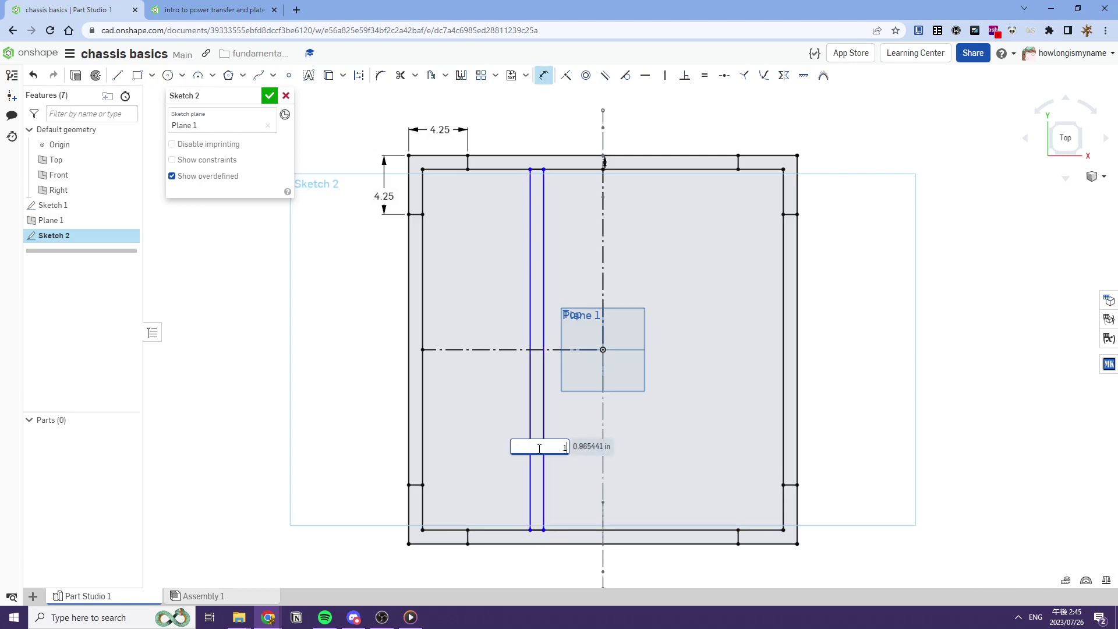
pyautogui.press('Return')
pyautogui.press('Escape')
# Dimension the narrow rectangle's inner long side 3.5 in from the vertical centre line.
pyautogui.press('d')
pyautogui.click(544, 424)
pyautogui.click(602, 421)
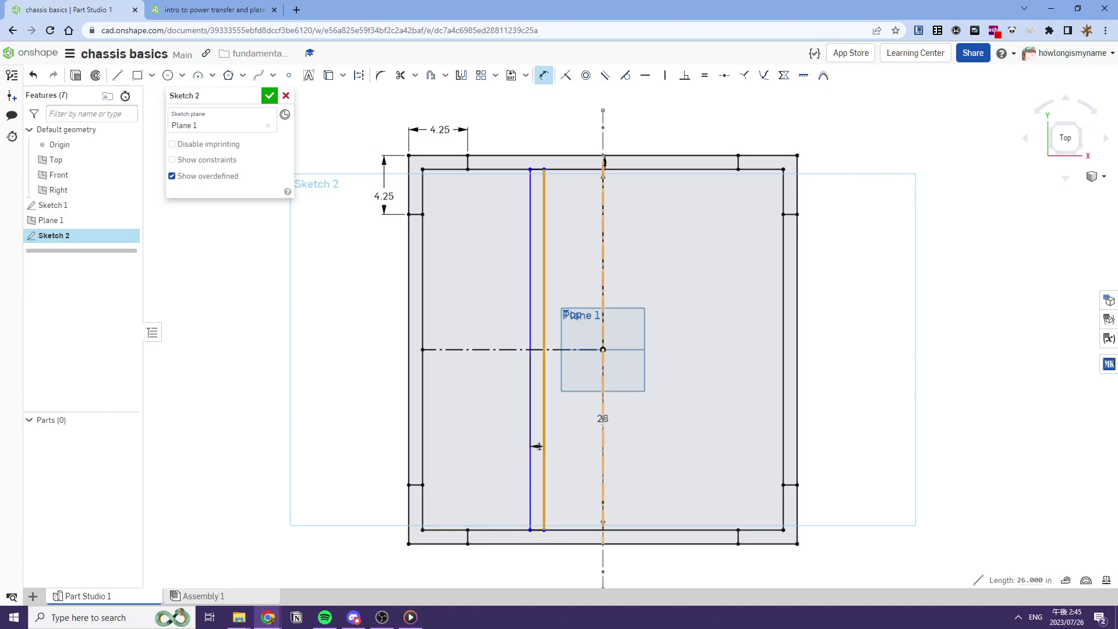
pyautogui.click(589, 414)
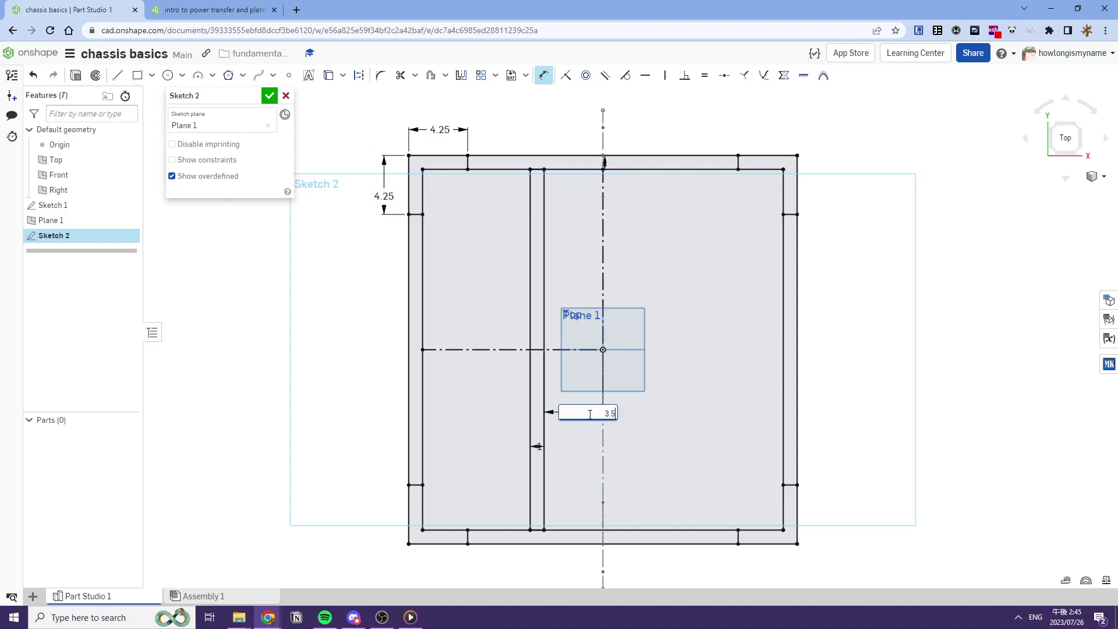
pyautogui.write('3.5')
pyautogui.press('Return')
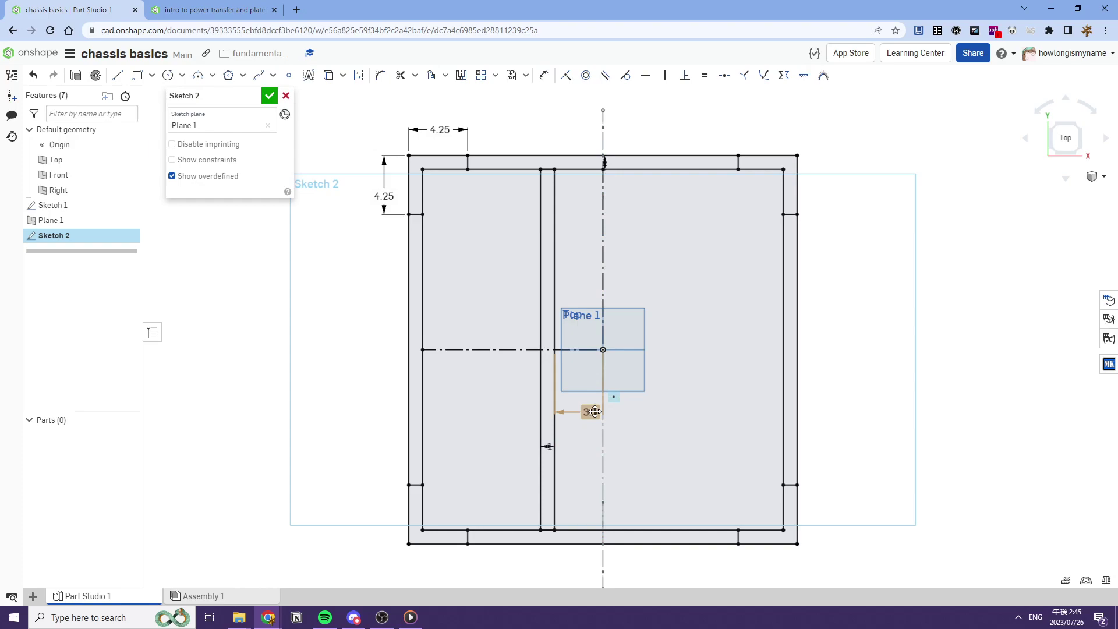
# Set the distance between the narrow rectangle and the vertical centre line to 4 in.
pyautogui.doubleClick(590, 411)
pyautogui.write('4')
pyautogui.press('Return')
pyautogui.moveTo(594, 411); pyautogui.dragTo(568, 393, button='middle')
pyautogui.moveTo(504, 279); pyautogui.dragTo(487, 319, button='middle')
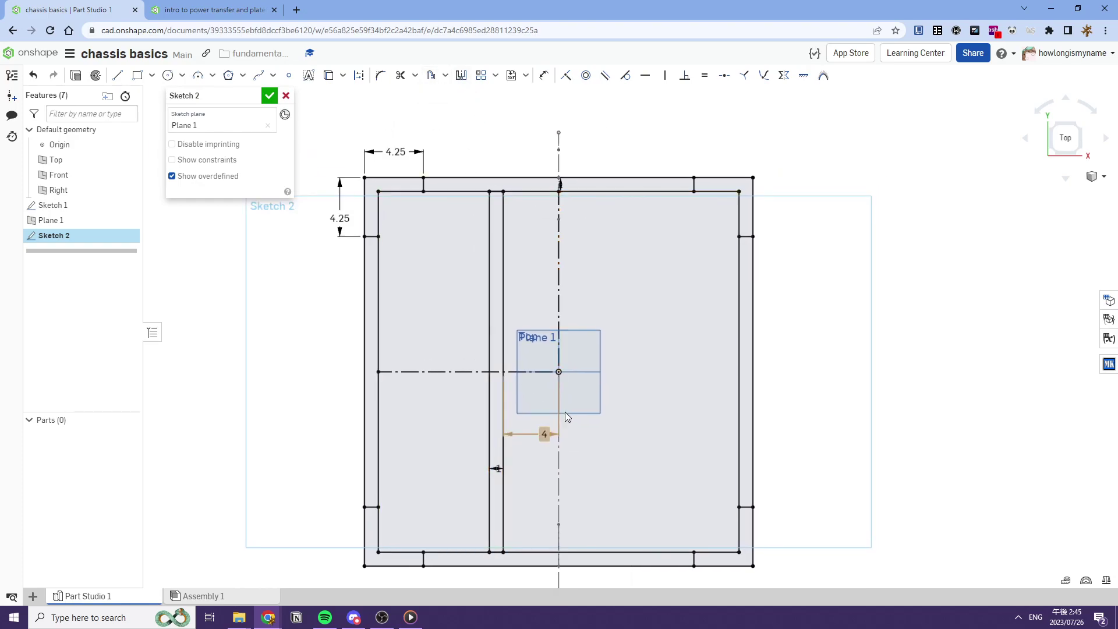
# Mirror the narrow rectangle's two long sides across the vertical centre line and finish the sketch.
pyautogui.click(461, 76)
pyautogui.click(557, 234)
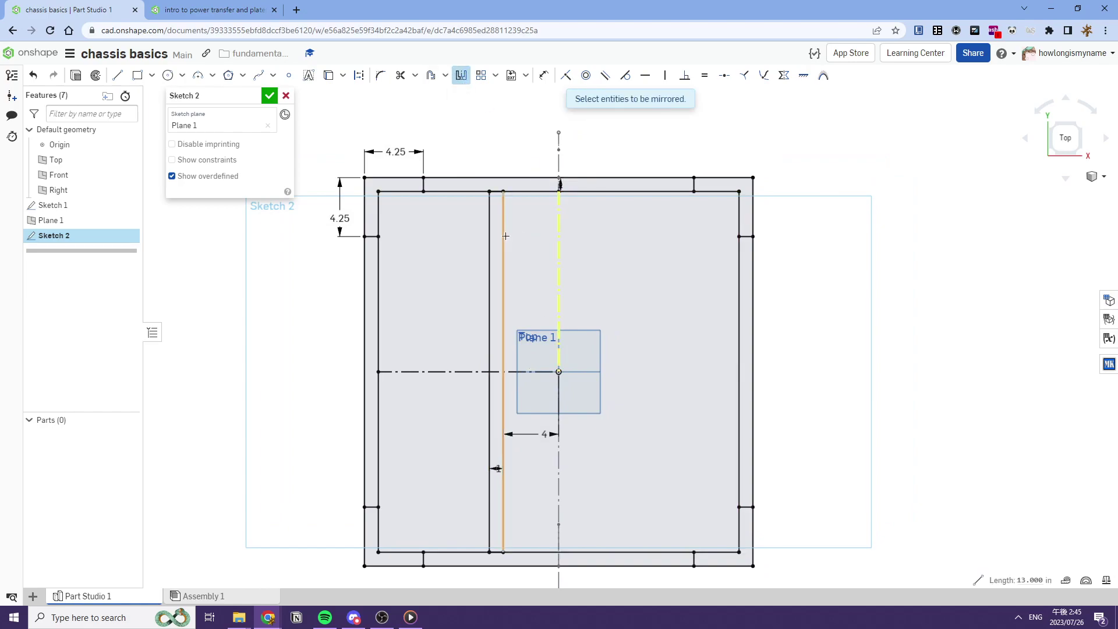
pyautogui.click(504, 234)
pyautogui.click(489, 235)
pyautogui.moveTo(602, 287); pyautogui.dragTo(562, 231, button='middle')
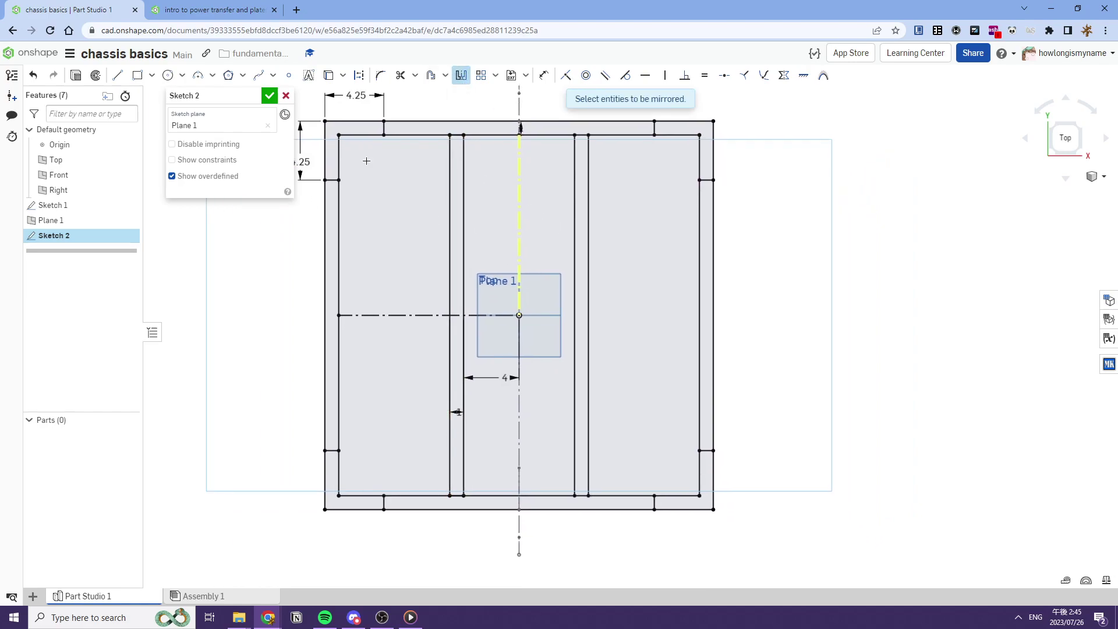
pyautogui.click(269, 95)
# Start an Extrude Individual feature with a blind depth of 2 in.
pyautogui.moveTo(553, 232)
pyautogui.mouseDown(button='right')
pyautogui.moveTo(604, 231)
pyautogui.moveTo(551, 299)
pyautogui.moveTo(627, 291)
pyautogui.mouseUp(button='right')
pyautogui.moveTo(627, 291); pyautogui.dragTo(630, 349, button='middle')
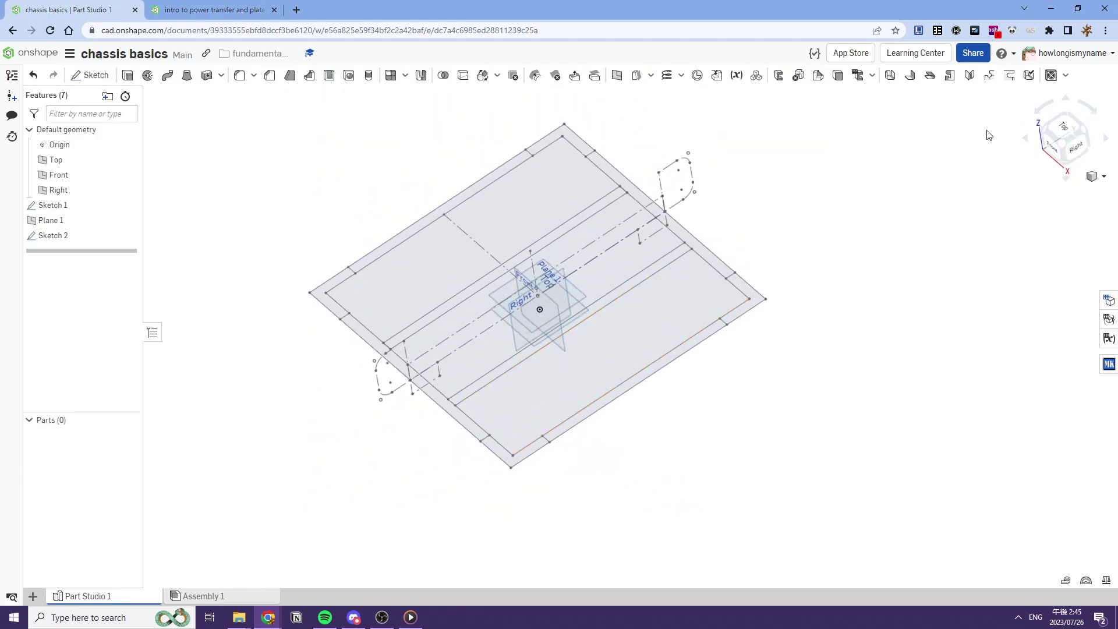
pyautogui.click(1065, 75)
pyautogui.click(1025, 247)
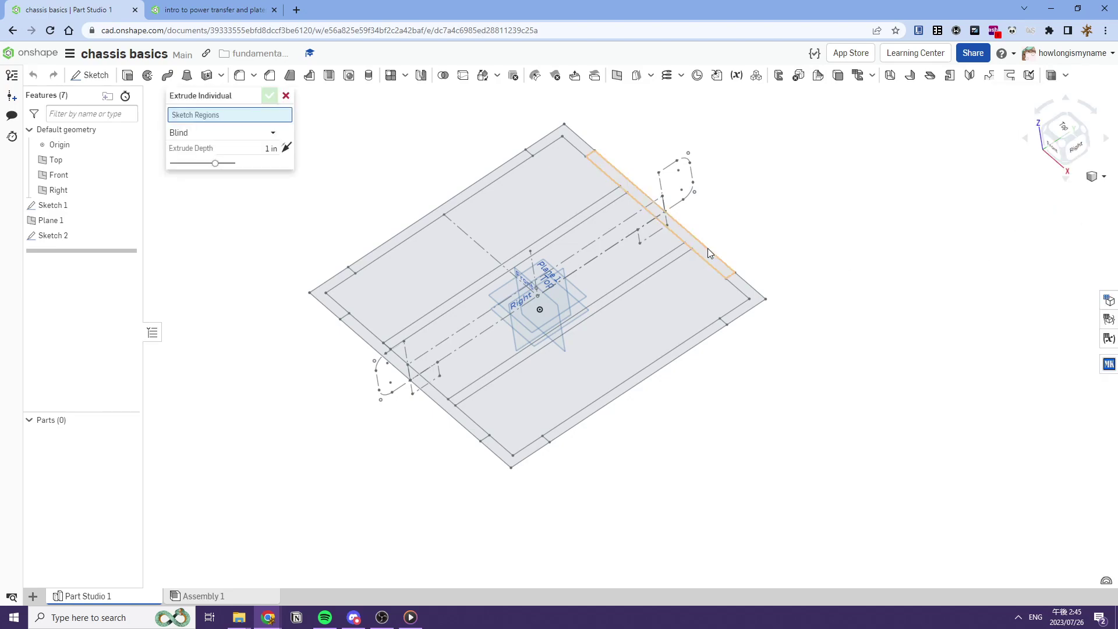
pyautogui.click(259, 148)
pyautogui.write('2')
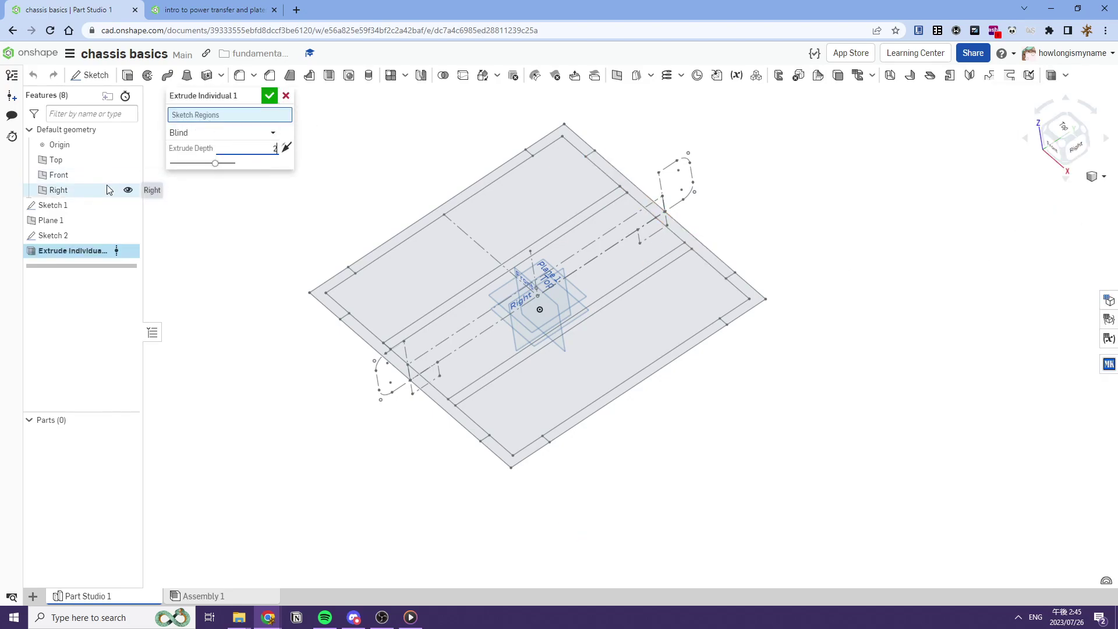
pyautogui.press('Return')
# Extrude the four outer band regions between the short corner lines and the two inner strips as separate parts.
pyautogui.click(221, 119)
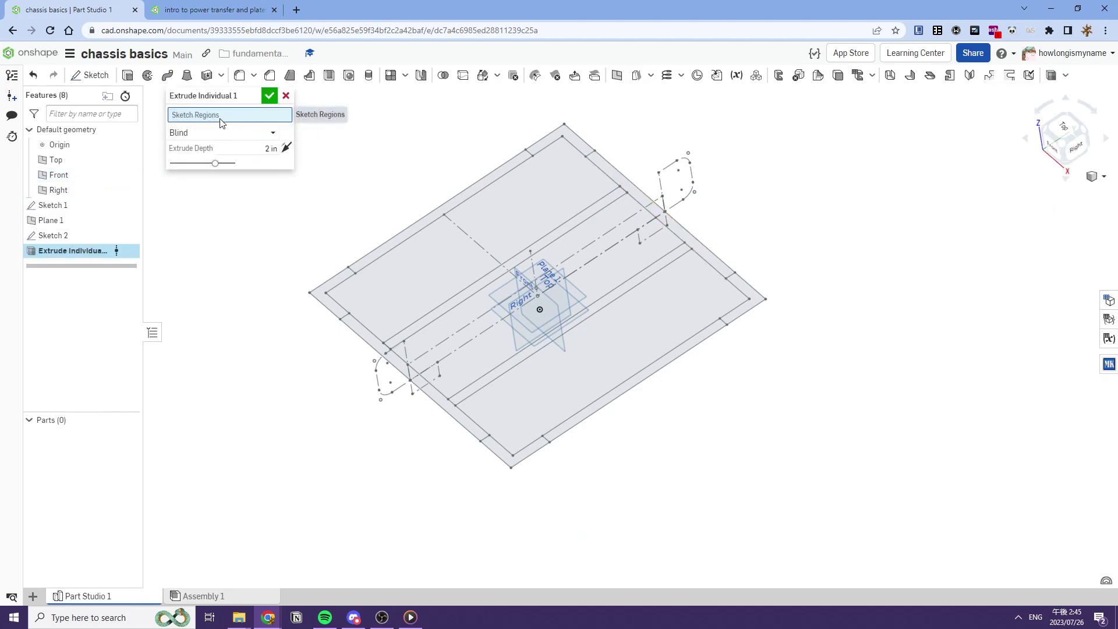
pyautogui.click(371, 263)
pyautogui.click(372, 332)
pyautogui.click(442, 304)
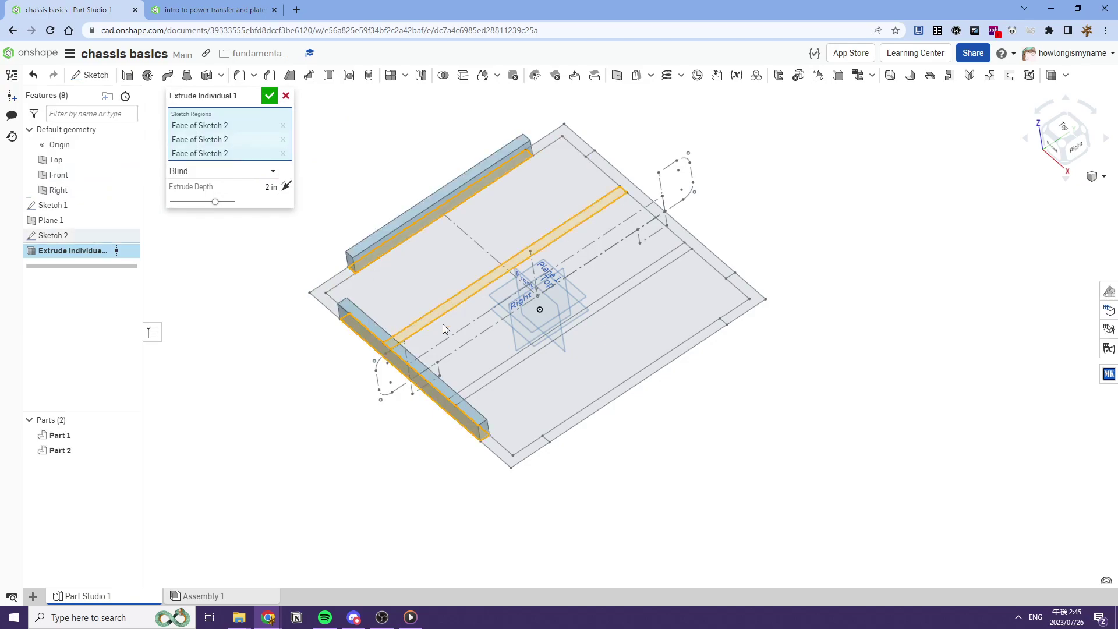
pyautogui.click(522, 361)
pyautogui.click(642, 382)
pyautogui.click(713, 263)
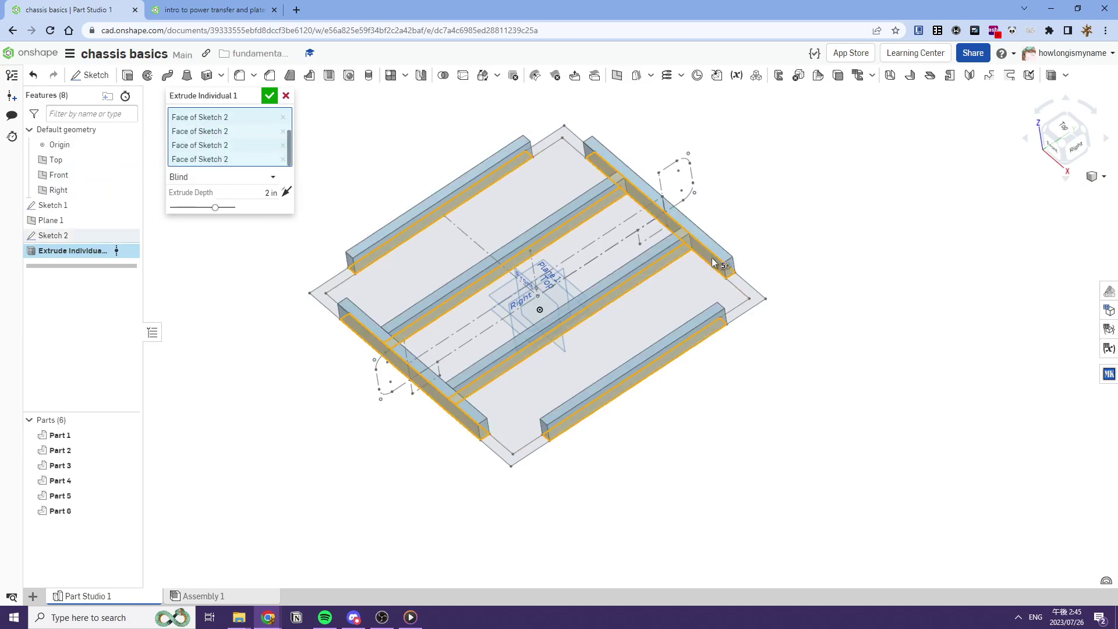
pyautogui.moveTo(713, 263); pyautogui.dragTo(670, 236, button='right')
pyautogui.click(270, 95)
# Examine the six extruded bars against the side-view construction sketch from several angles and the side views.
pyautogui.moveTo(443, 198); pyautogui.dragTo(640, 343, button='right')
pyautogui.scroll(5, 410, 219)
pyautogui.scroll(-3, 652, 306)
pyautogui.scroll(5, 637, 275)
pyautogui.moveTo(627, 261); pyautogui.dragTo(670, 195, button='right')
pyautogui.scroll(-5, 626, 278)
pyautogui.click(1065, 138)
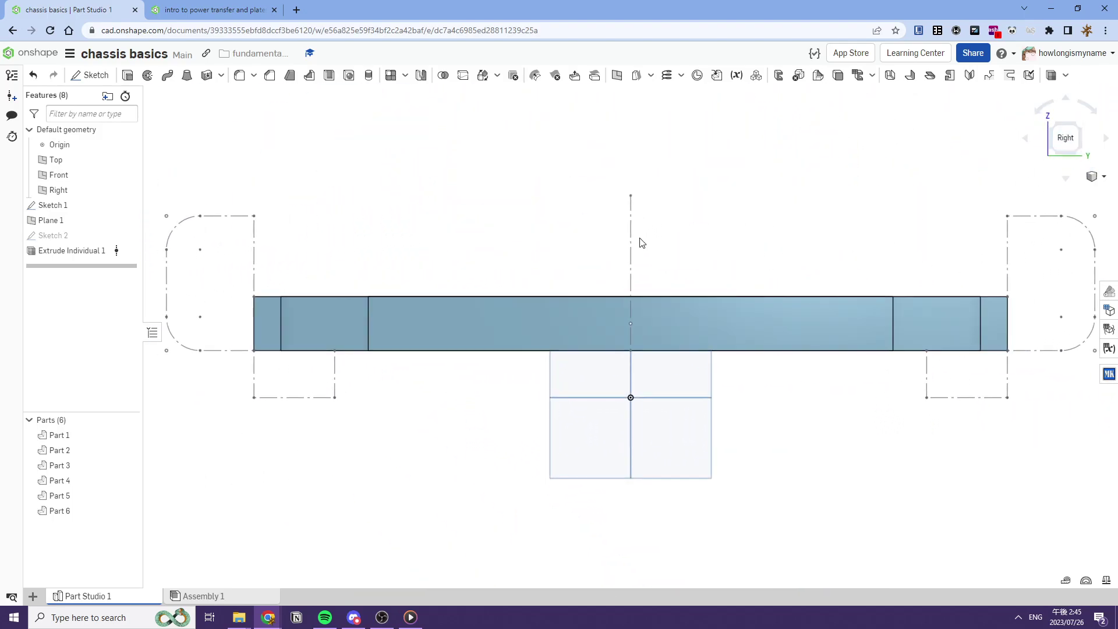
pyautogui.moveTo(641, 242); pyautogui.dragTo(648, 264, button='right')
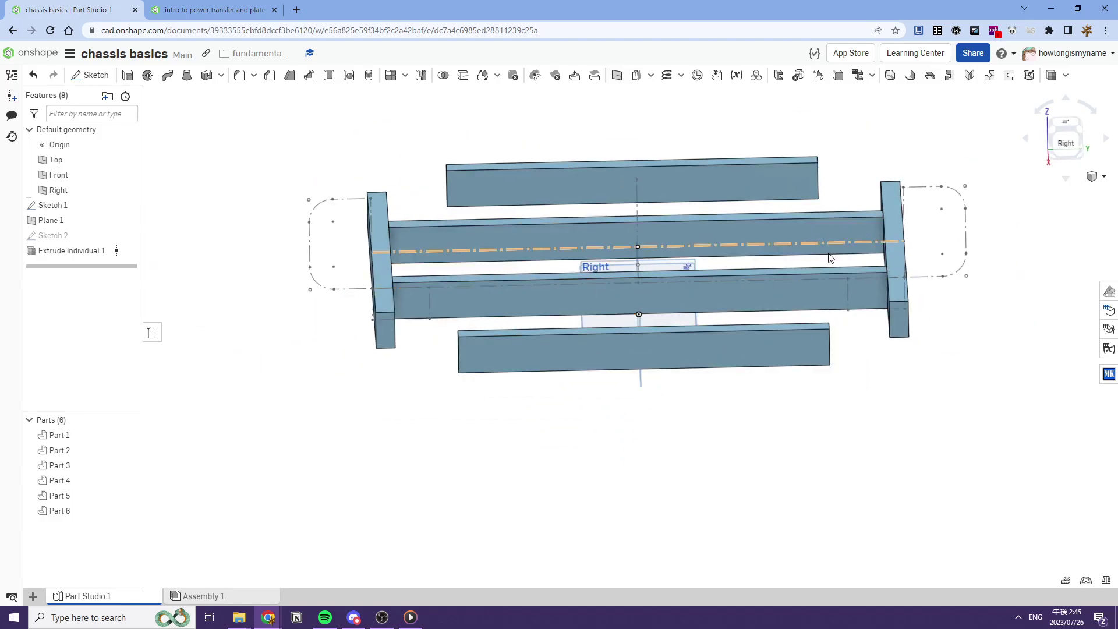
pyautogui.moveTo(783, 245); pyautogui.dragTo(601, 263, button='right')
pyautogui.moveTo(600, 260); pyautogui.dragTo(537, 337, button='middle')
pyautogui.moveTo(537, 336); pyautogui.dragTo(495, 327, button='right')
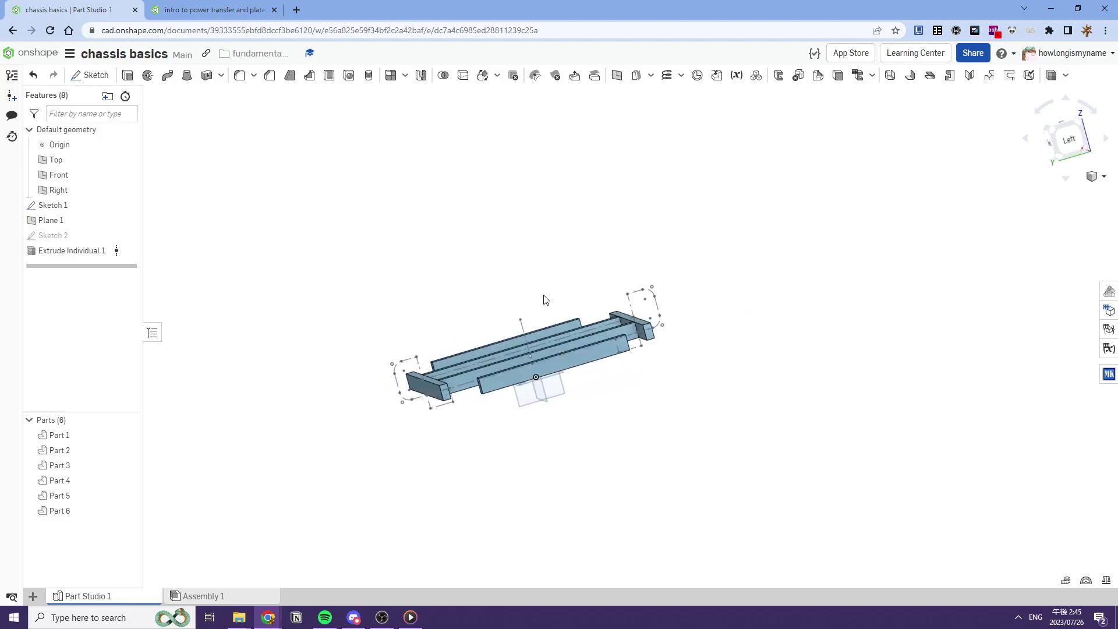
pyautogui.click(1059, 135)
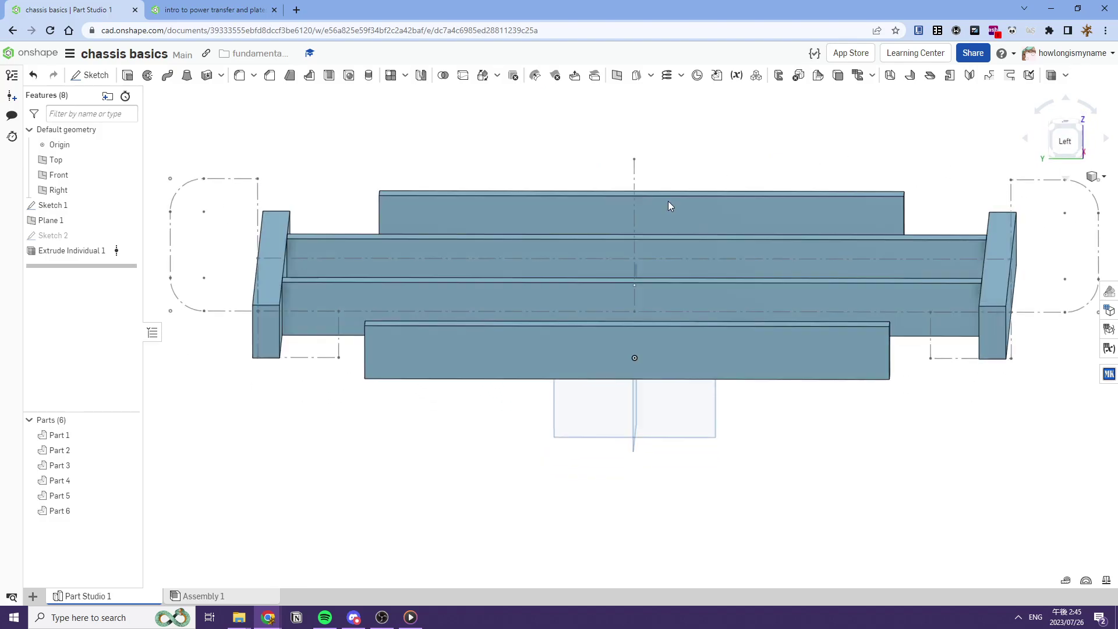
# Start a Tube Converter feature and select the extruded frame bars for conversion to tubes.
pyautogui.click(1063, 77)
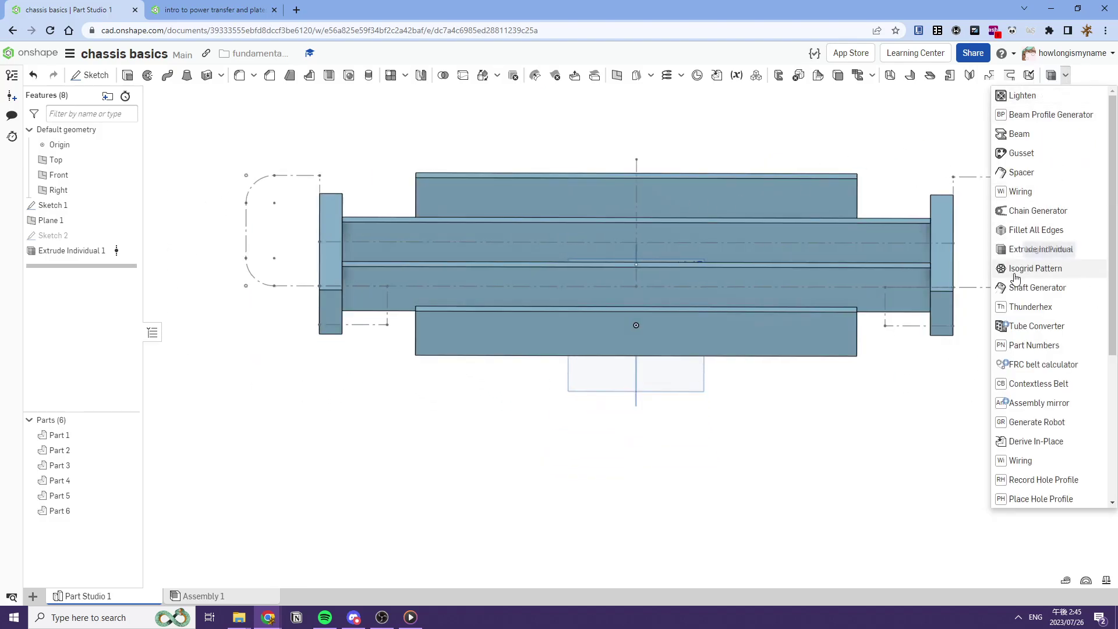
pyautogui.moveTo(839, 327); pyautogui.dragTo(865, 391, button='right')
pyautogui.scroll(-3, 859, 335)
pyautogui.click(847, 369)
pyautogui.click(816, 318)
pyautogui.click(890, 311)
pyautogui.click(811, 254)
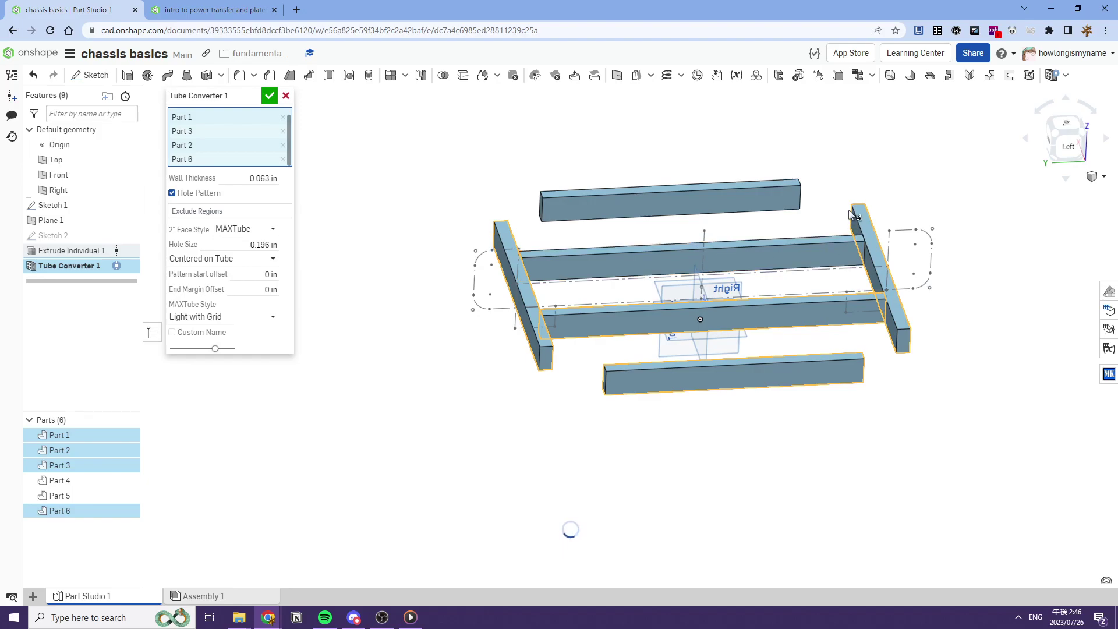
pyautogui.click(752, 197)
pyautogui.click(767, 250)
# Complete the Tube Converter selection with the remaining outer bar and set the 2" face style to 1" Between Holes.
pyautogui.moveTo(767, 250); pyautogui.dragTo(786, 283, button='right')
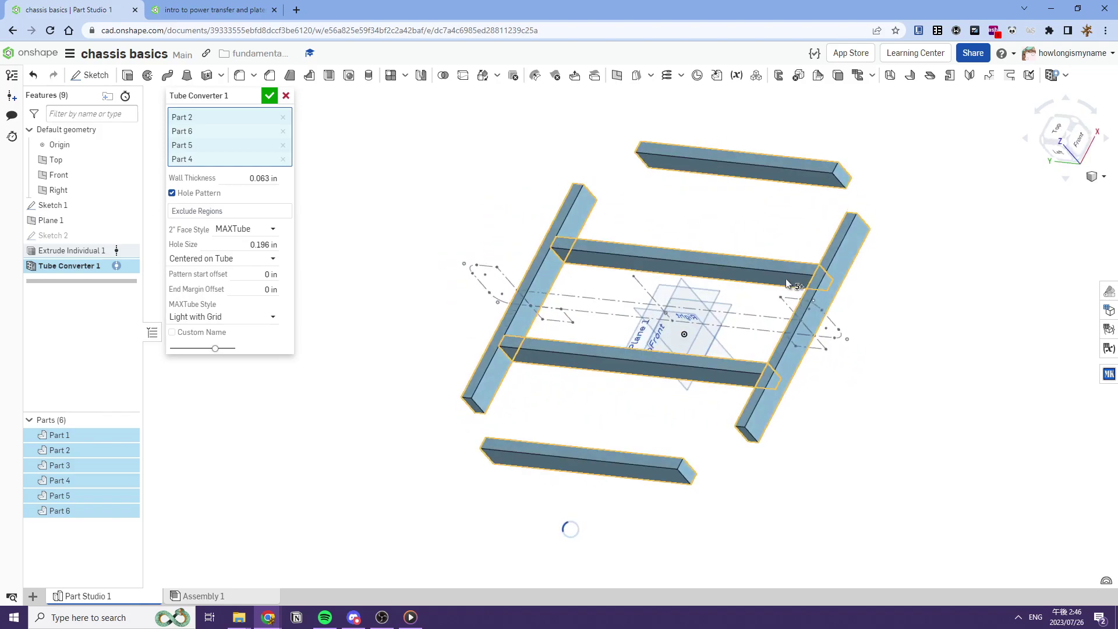
pyautogui.click(842, 258)
pyautogui.moveTo(842, 258); pyautogui.dragTo(664, 296, button='right')
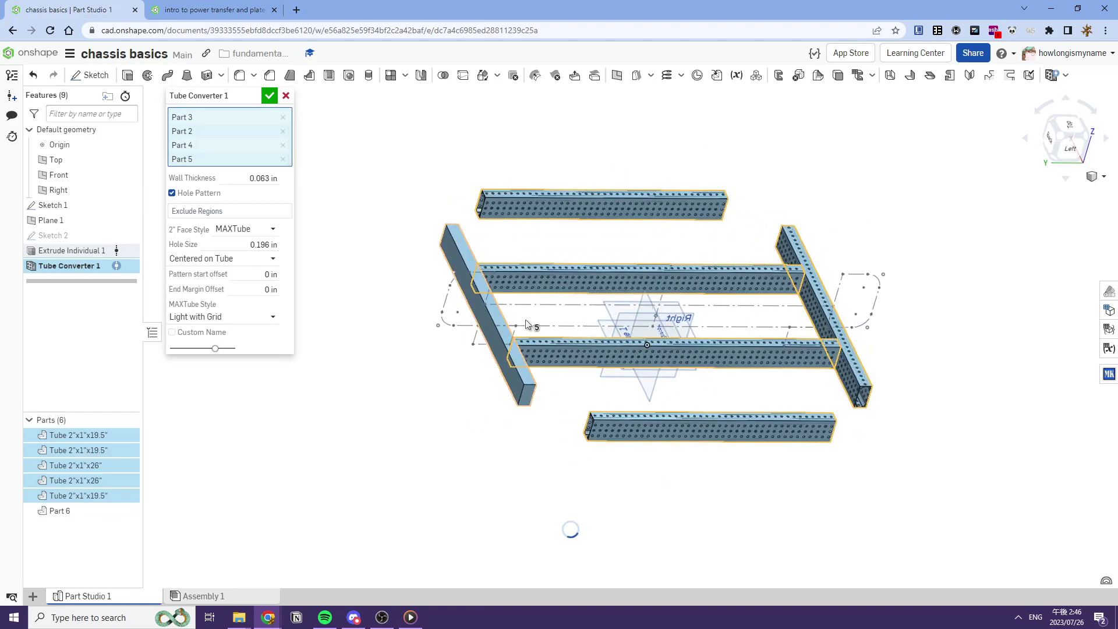
pyautogui.moveTo(497, 327); pyautogui.dragTo(479, 400, button='right')
pyautogui.click(479, 410)
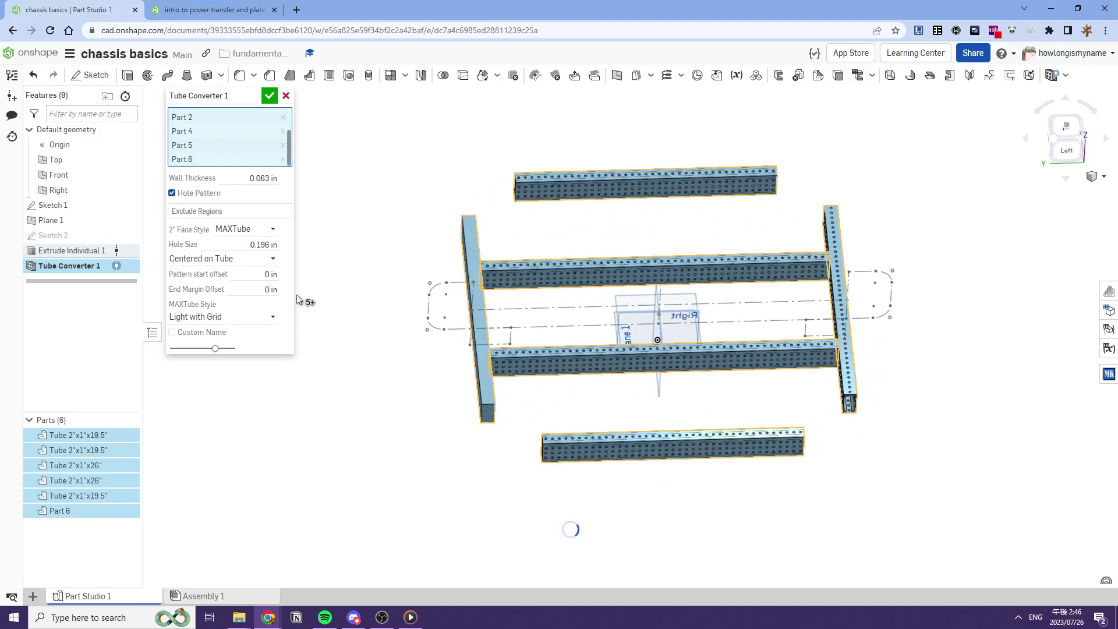
pyautogui.click(251, 229)
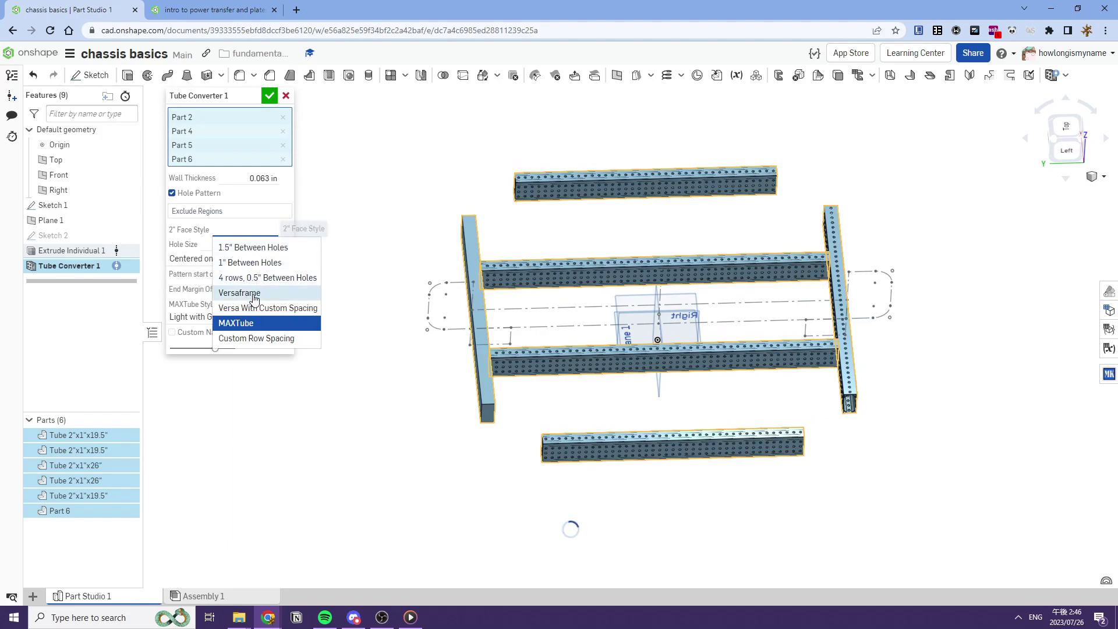
pyautogui.click(245, 263)
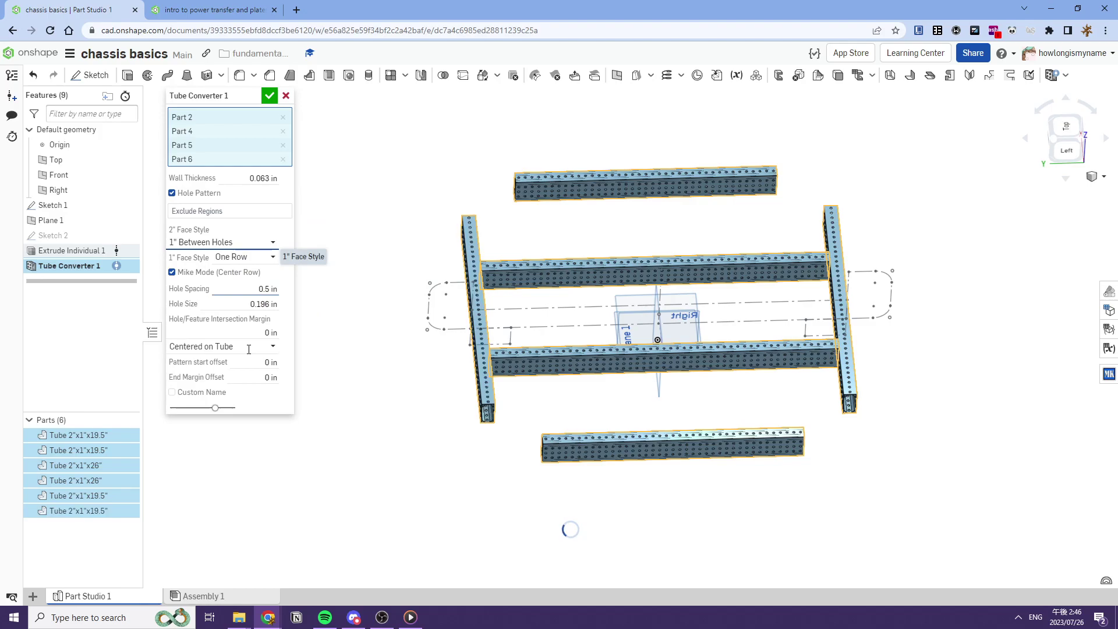
# Set the tubes' hole pattern placement to Auto Offset and the wall thickness to 1/8 in.
pyautogui.scroll(2, 578, 447)
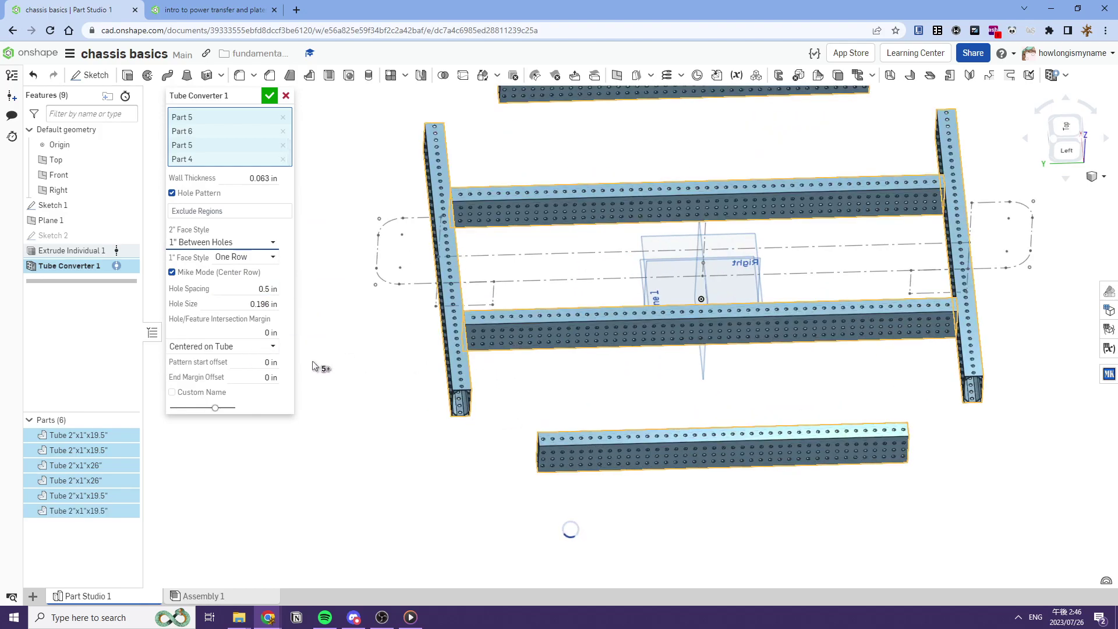
pyautogui.click(240, 347)
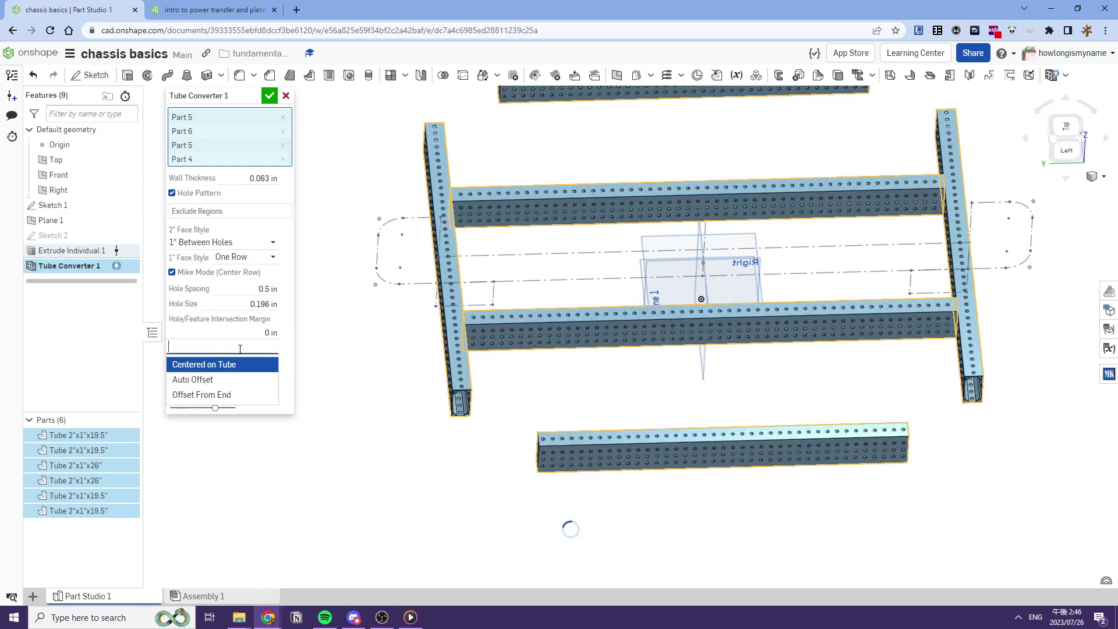
pyautogui.click(222, 379)
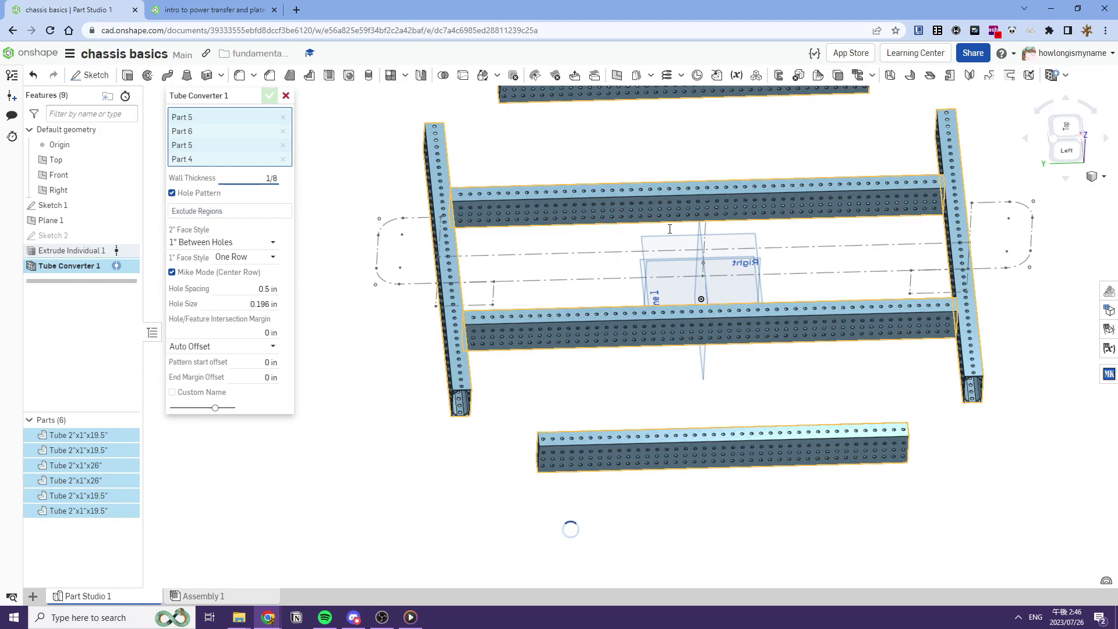
pyautogui.press('Return')
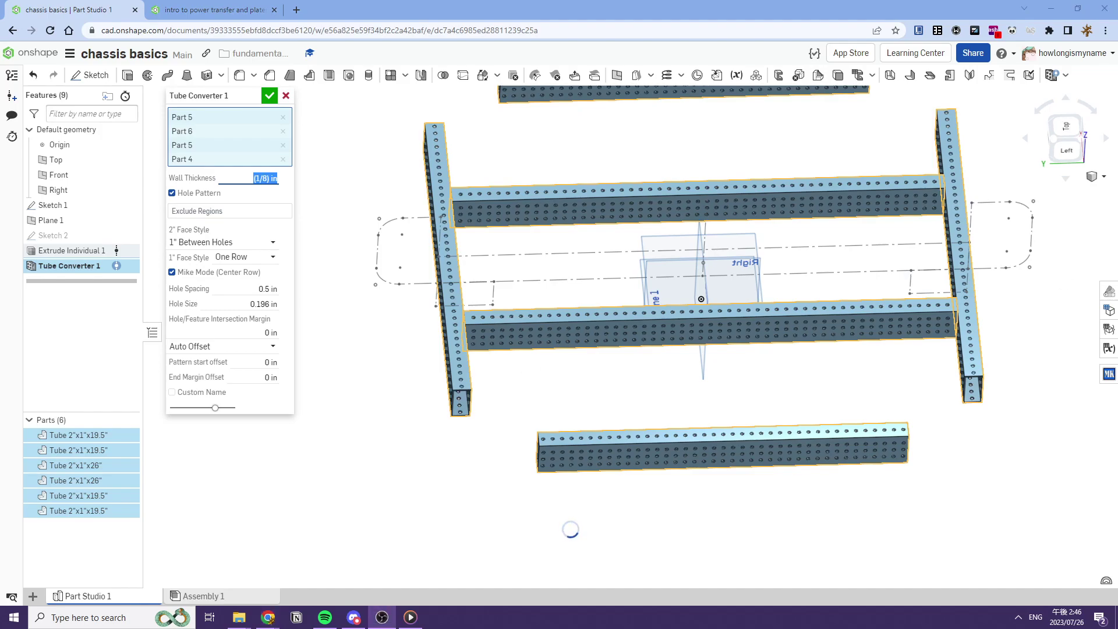
# Examine the hole patterns and open ends of the previewed tubes from several angles.
pyautogui.moveTo(885, 234); pyautogui.dragTo(877, 235, button='right')
pyautogui.moveTo(538, 365); pyautogui.dragTo(536, 338, button='right')
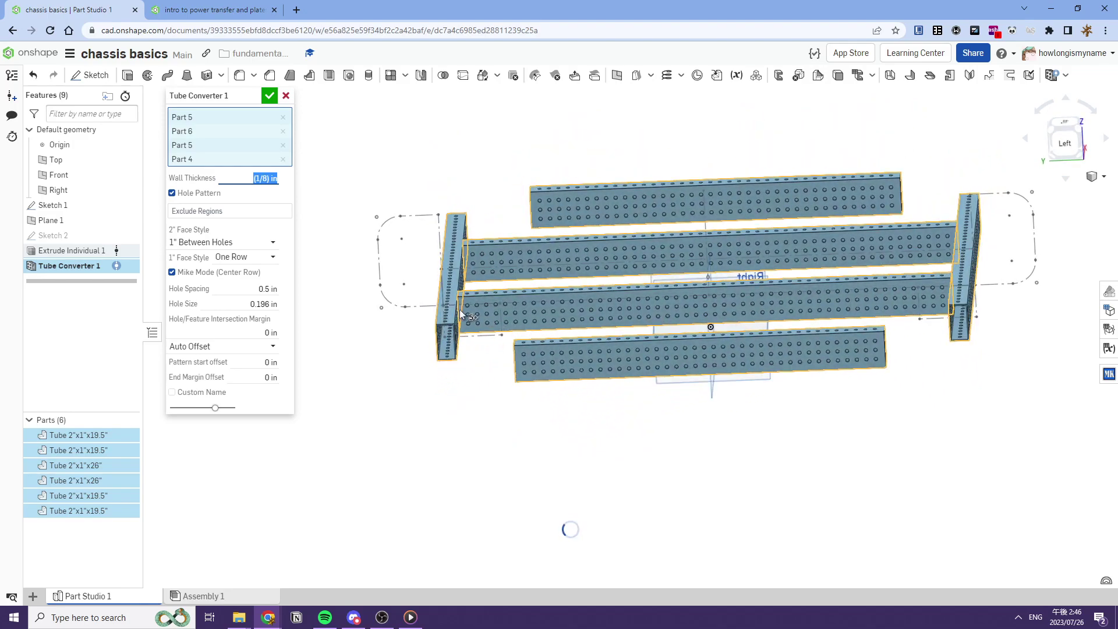
pyautogui.scroll(5, 470, 305)
pyautogui.moveTo(459, 316); pyautogui.dragTo(490, 344, button='right')
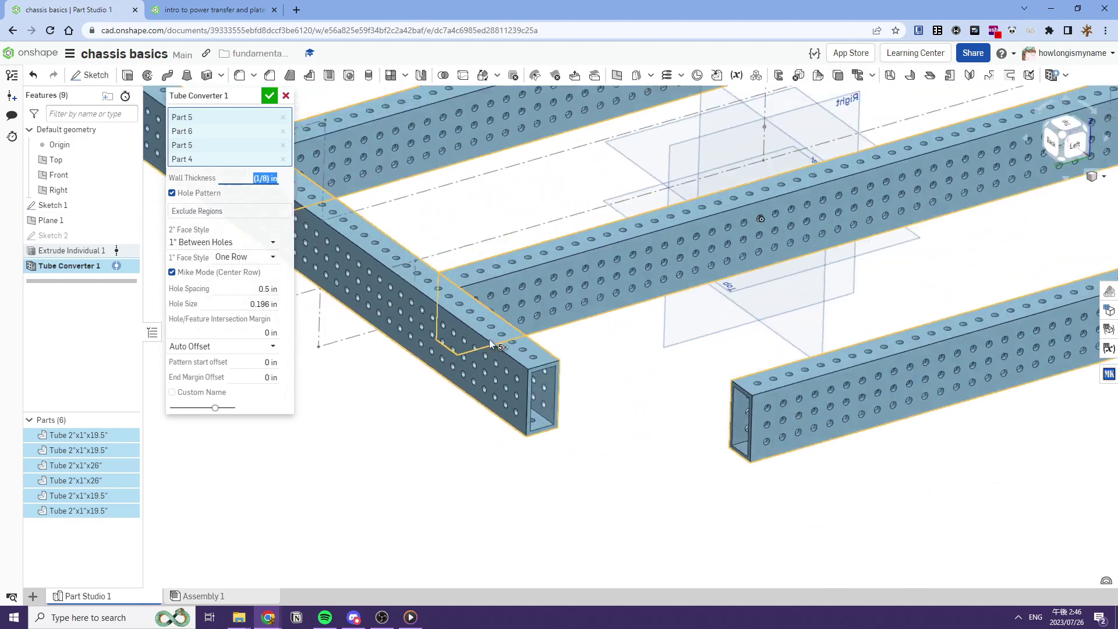
pyautogui.scroll(-5, 491, 344)
pyautogui.scroll(4, 826, 259)
pyautogui.moveTo(836, 259); pyautogui.dragTo(852, 271, button='right')
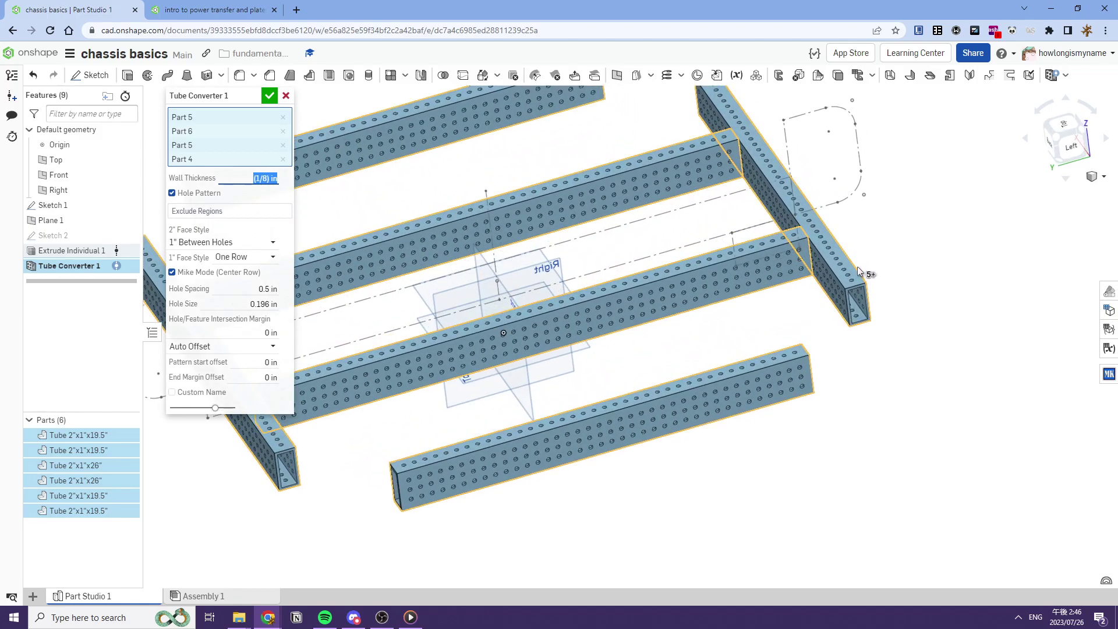
pyautogui.scroll(-4, 853, 271)
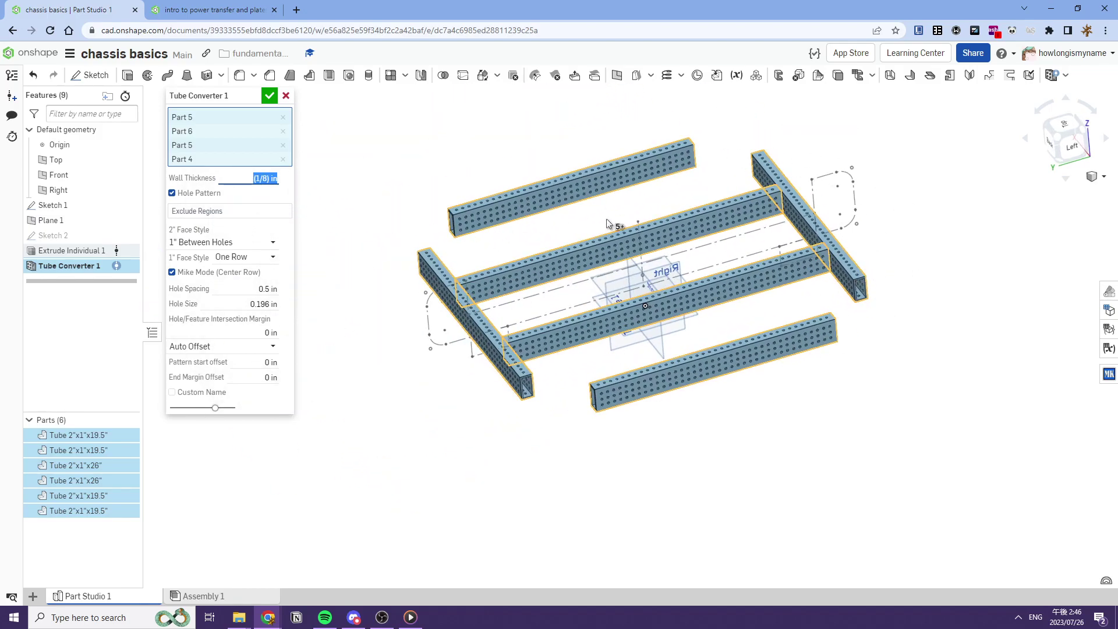
pyautogui.scroll(5, 683, 366)
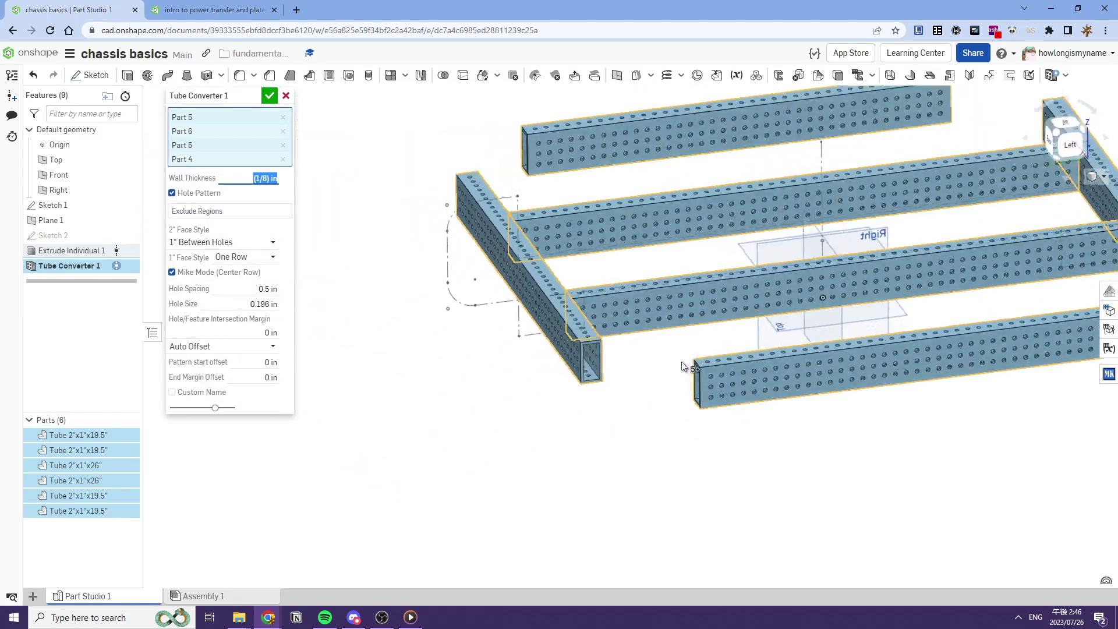
pyautogui.scroll(-5, 683, 366)
pyautogui.scroll(4, 640, 361)
pyautogui.scroll(-2, 606, 348)
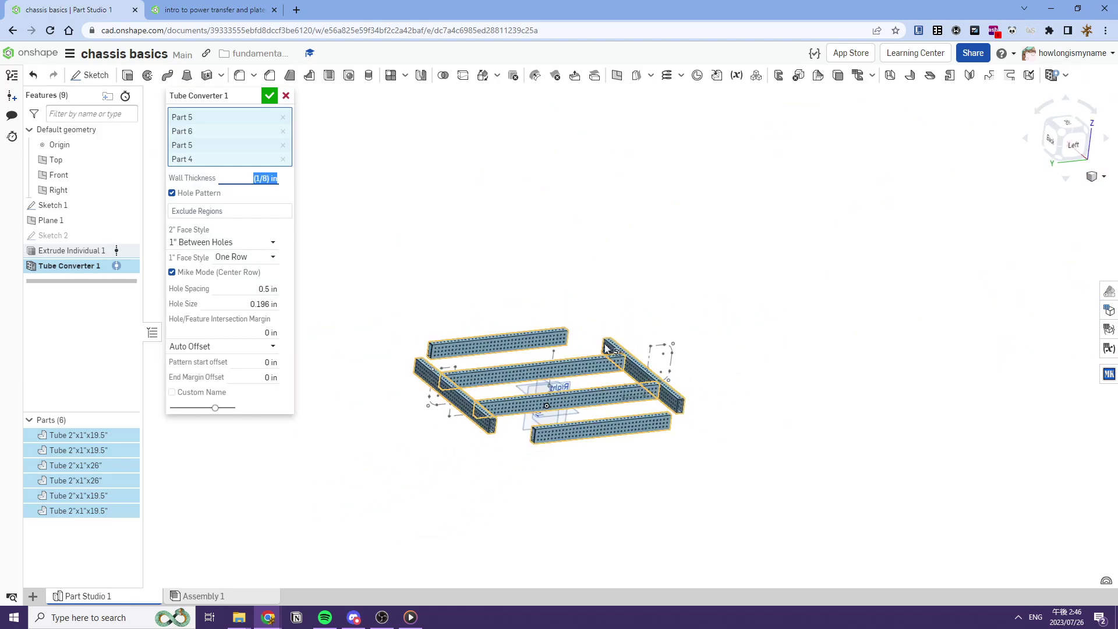
# Accept the Tube Converter feature and inspect the wall and holes at the end of a side tube.
pyautogui.click(270, 96)
pyautogui.scroll(2, 515, 336)
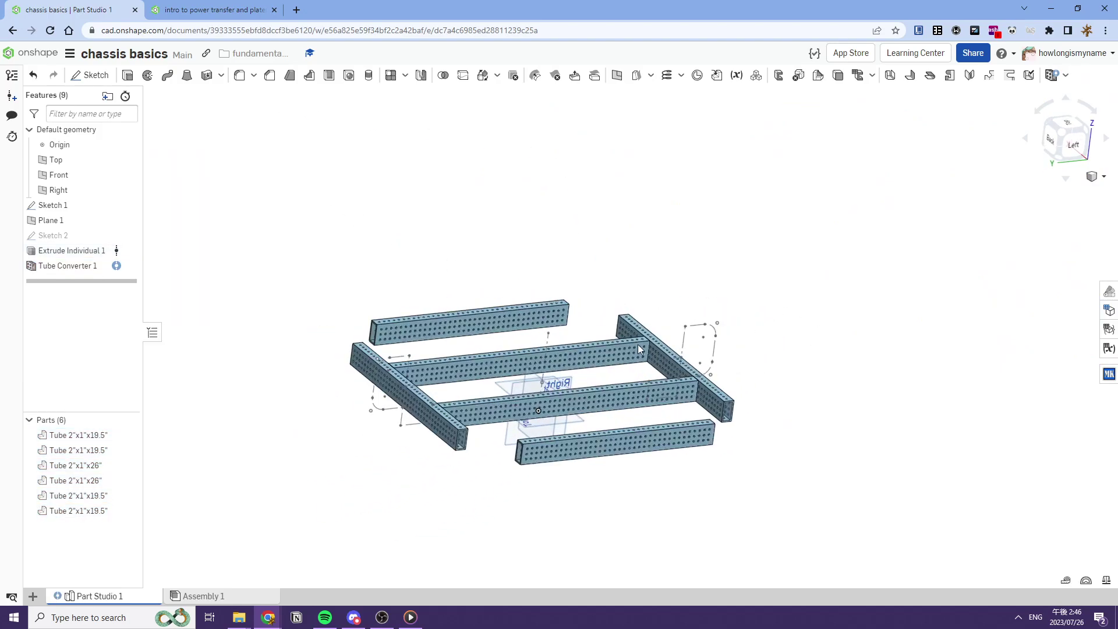
pyautogui.moveTo(464, 342); pyautogui.dragTo(451, 356, button='right')
pyautogui.scroll(4, 428, 446)
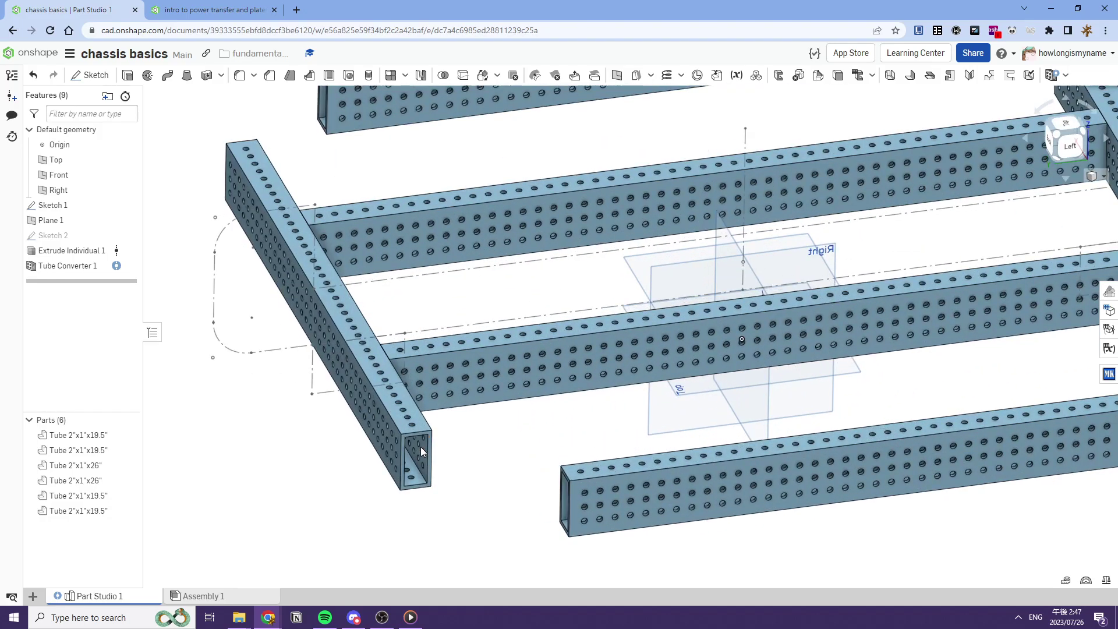
pyautogui.scroll(-2, 421, 446)
pyautogui.moveTo(420, 446); pyautogui.dragTo(410, 455, button='right')
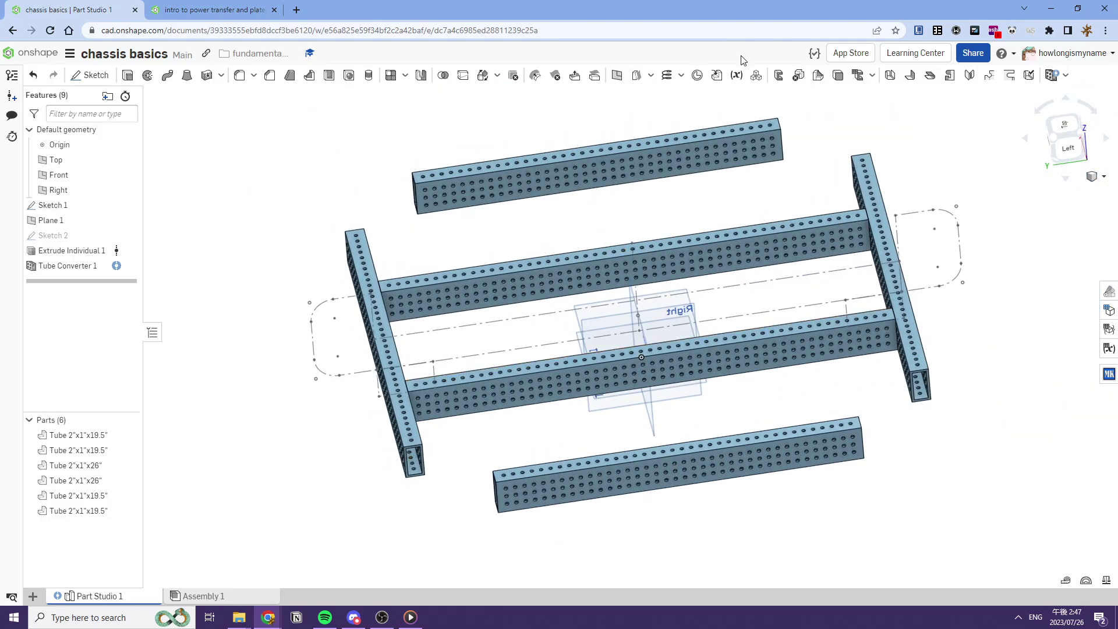
# Start a Derived feature and search other documents for "simplified mk4i".
pyautogui.click(716, 75)
pyautogui.click(284, 116)
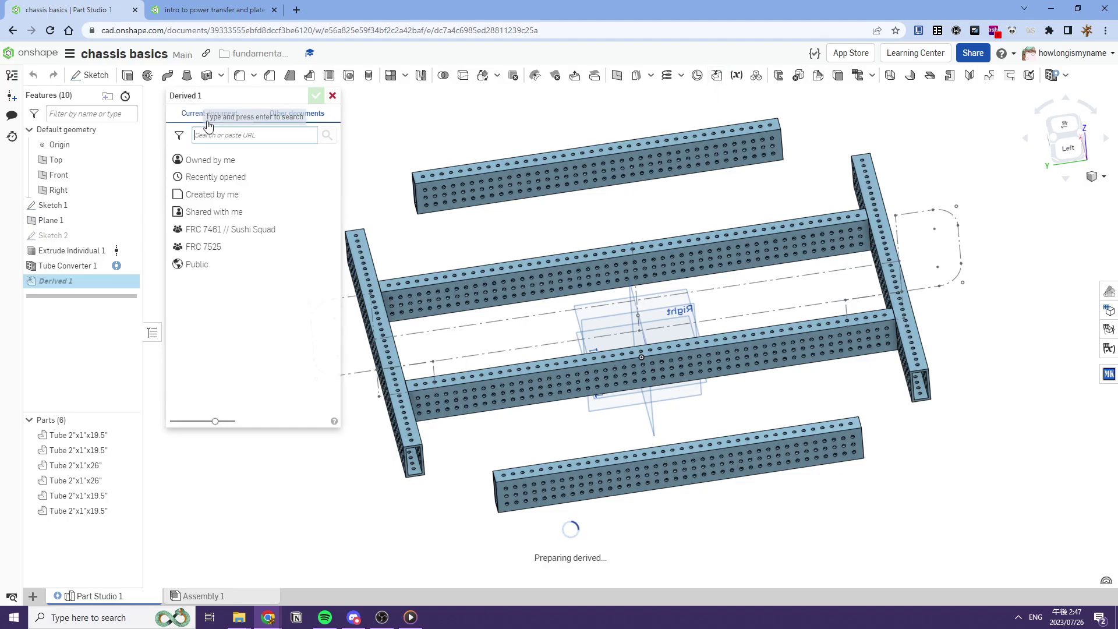
pyautogui.click(249, 132)
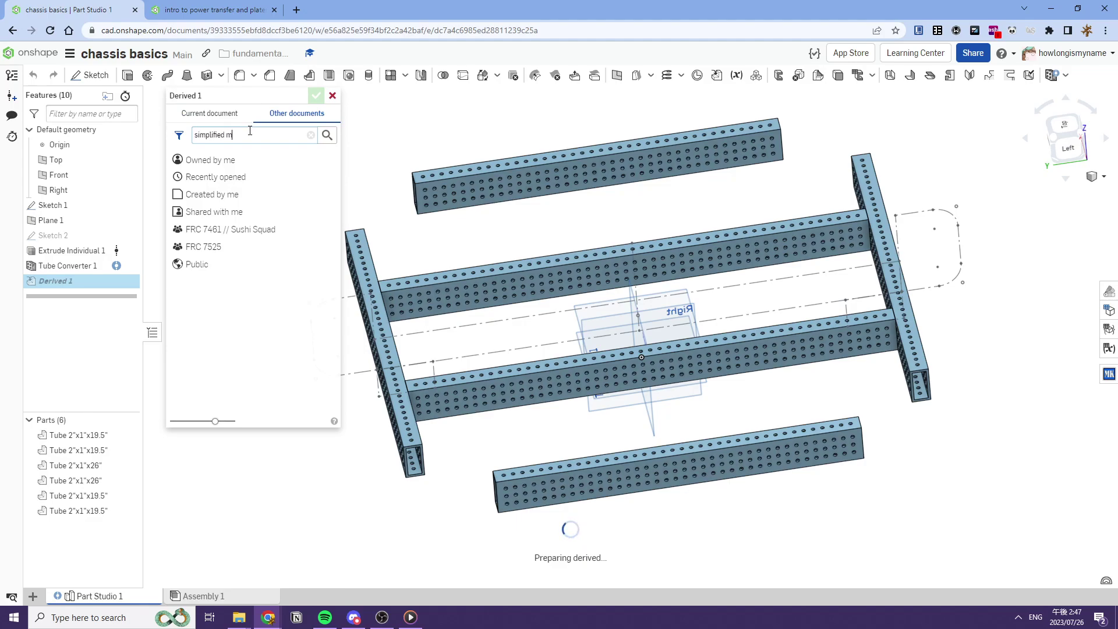
pyautogui.press('Return')
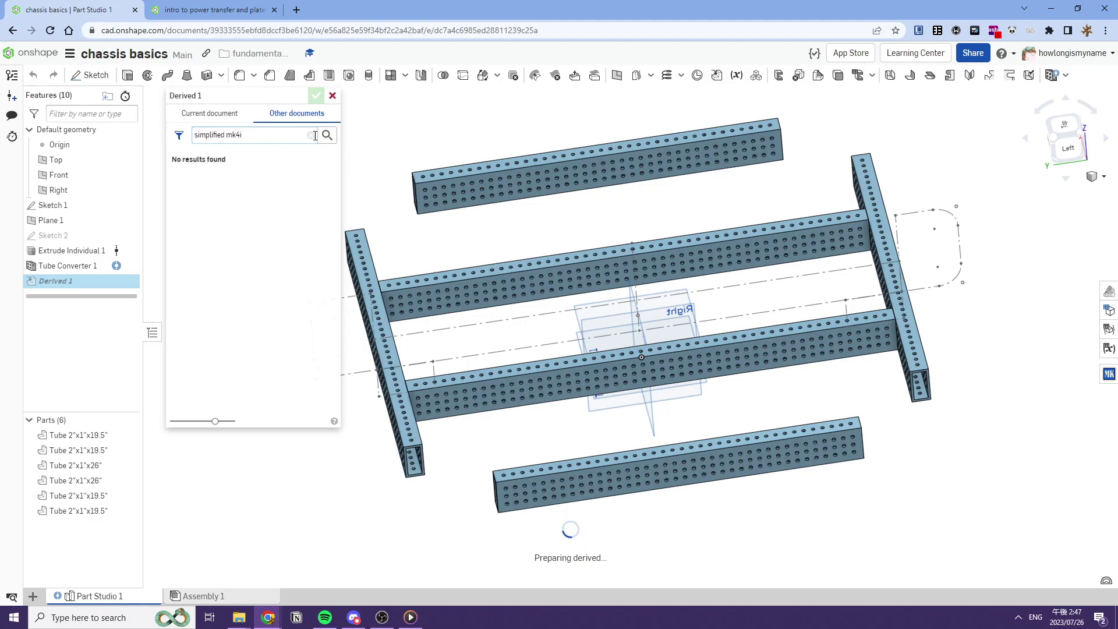
# Search for "mk4i low poly" instead and derive the MK4i part from its swerve part studio.
pyautogui.click(311, 135)
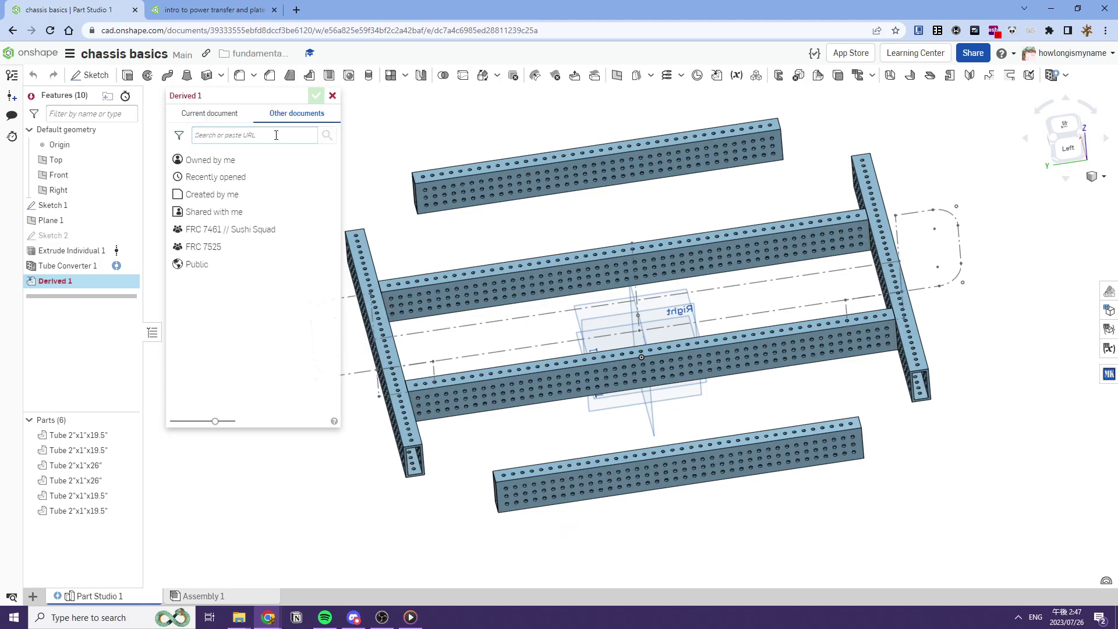
pyautogui.write('mk4i l')
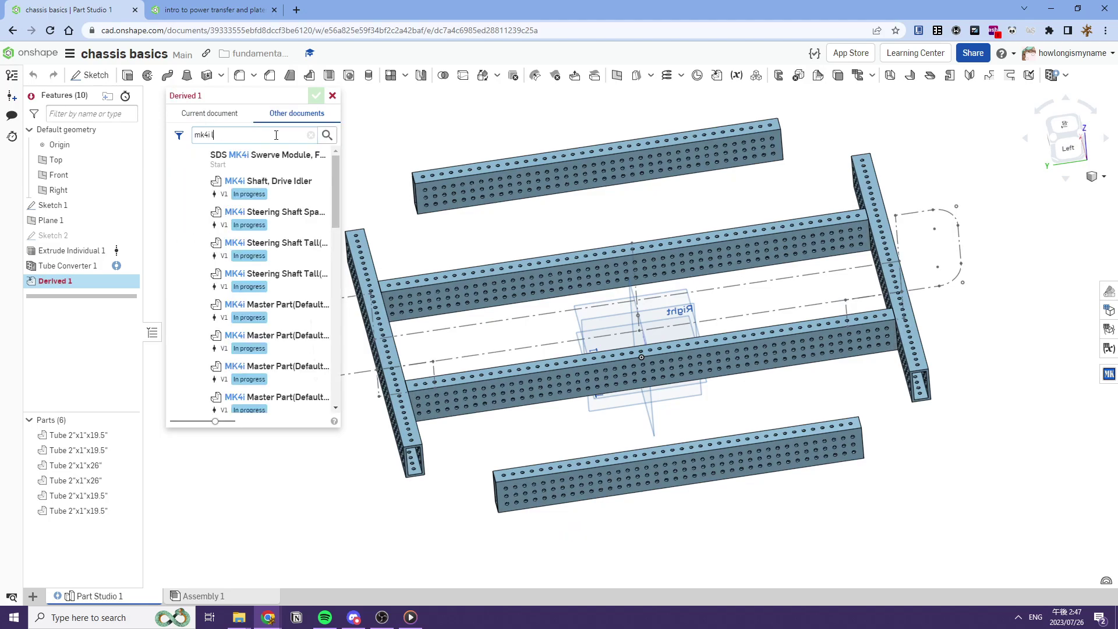
pyautogui.write('ow poly')
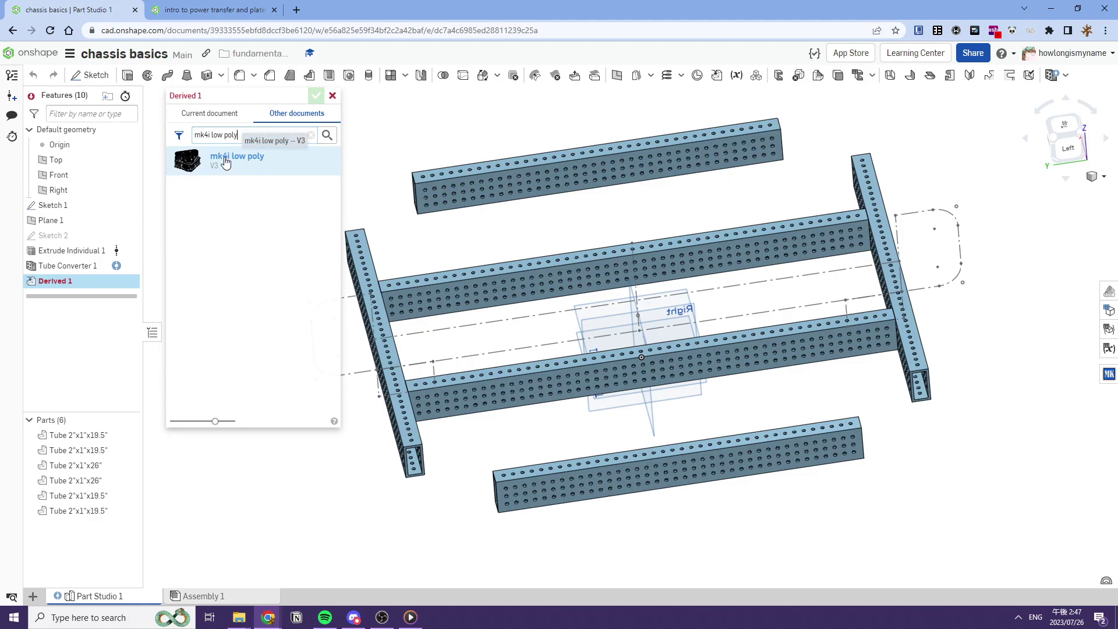
pyautogui.click(274, 169)
pyautogui.click(170, 209)
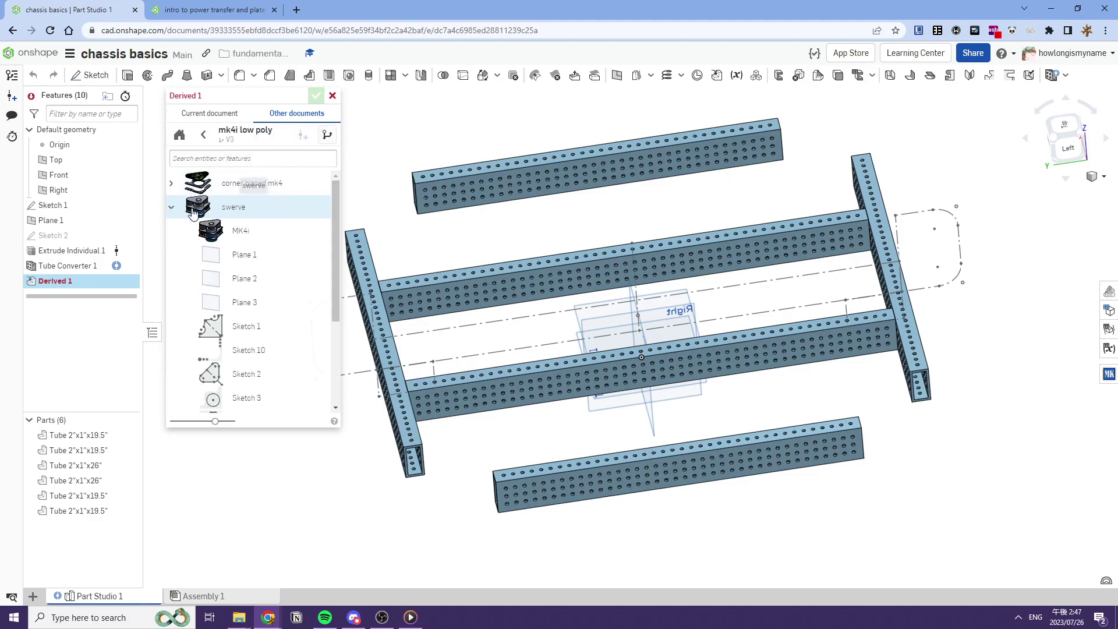
pyautogui.click(240, 231)
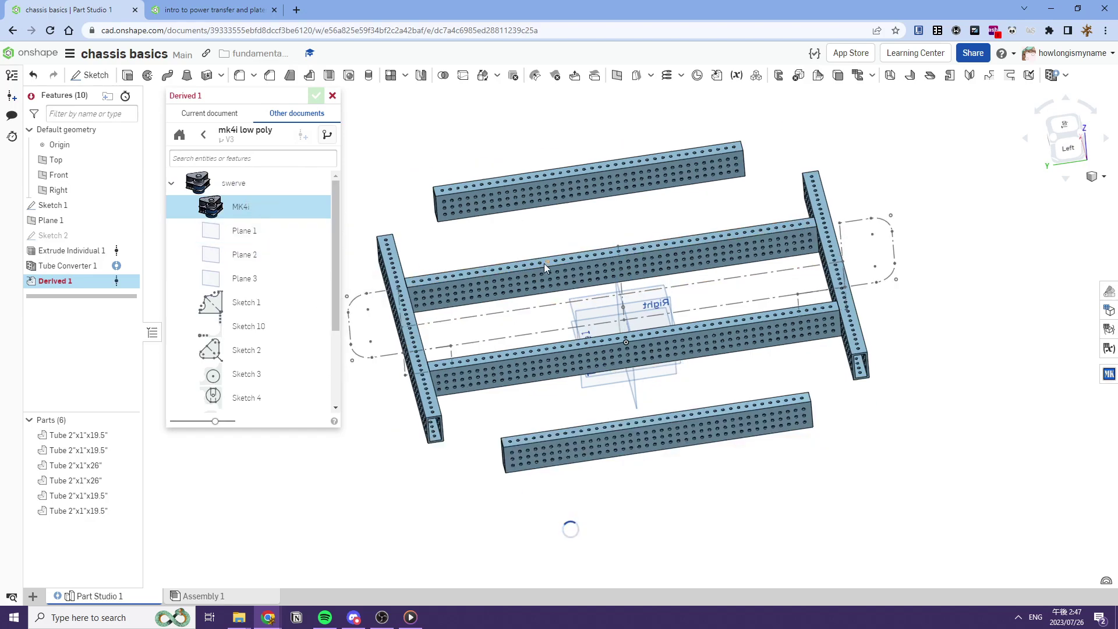
pyautogui.click(315, 97)
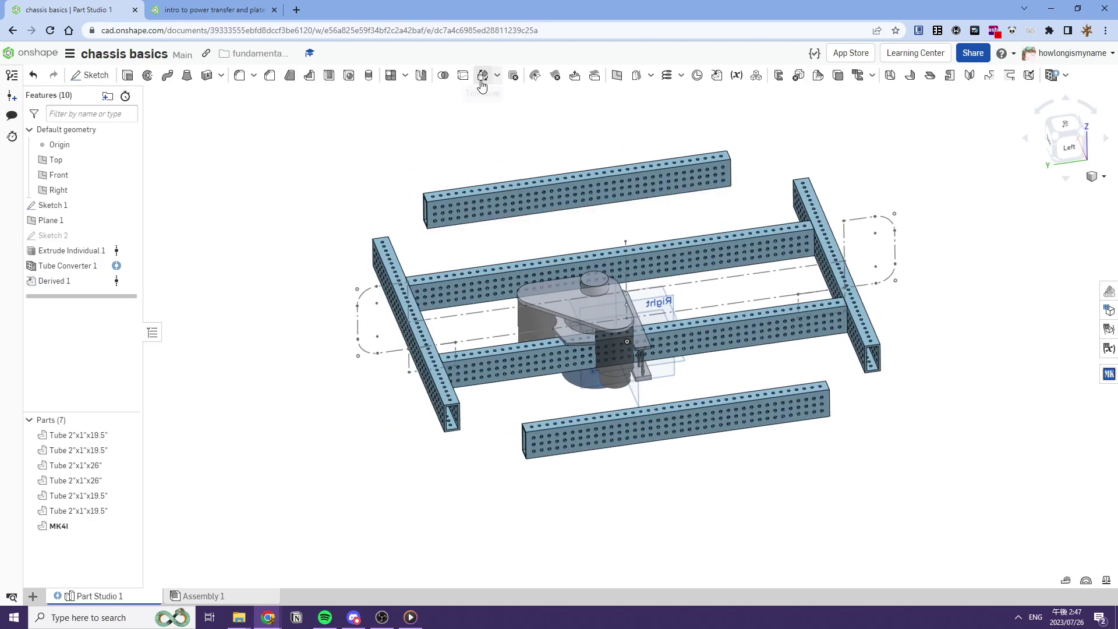
# Start a Transform by mate connectors with the MK4i swerve module as the part to move.
pyautogui.click(482, 77)
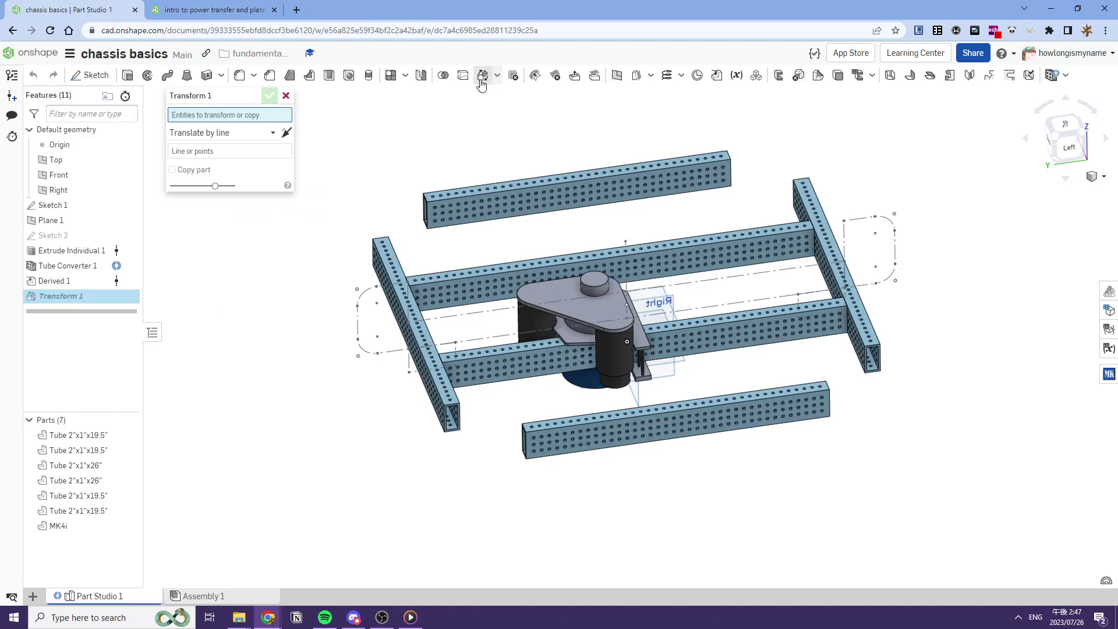
pyautogui.click(204, 137)
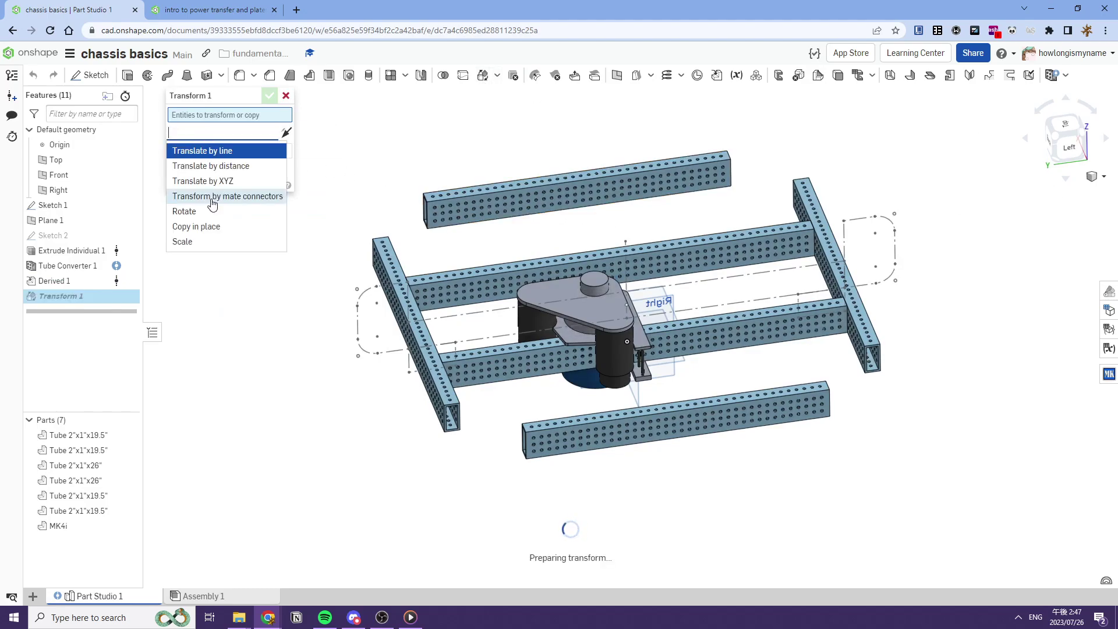
pyautogui.click(212, 203)
pyautogui.moveTo(547, 248); pyautogui.dragTo(504, 225, button='right')
pyautogui.scroll(4, 562, 282)
pyautogui.click(574, 333)
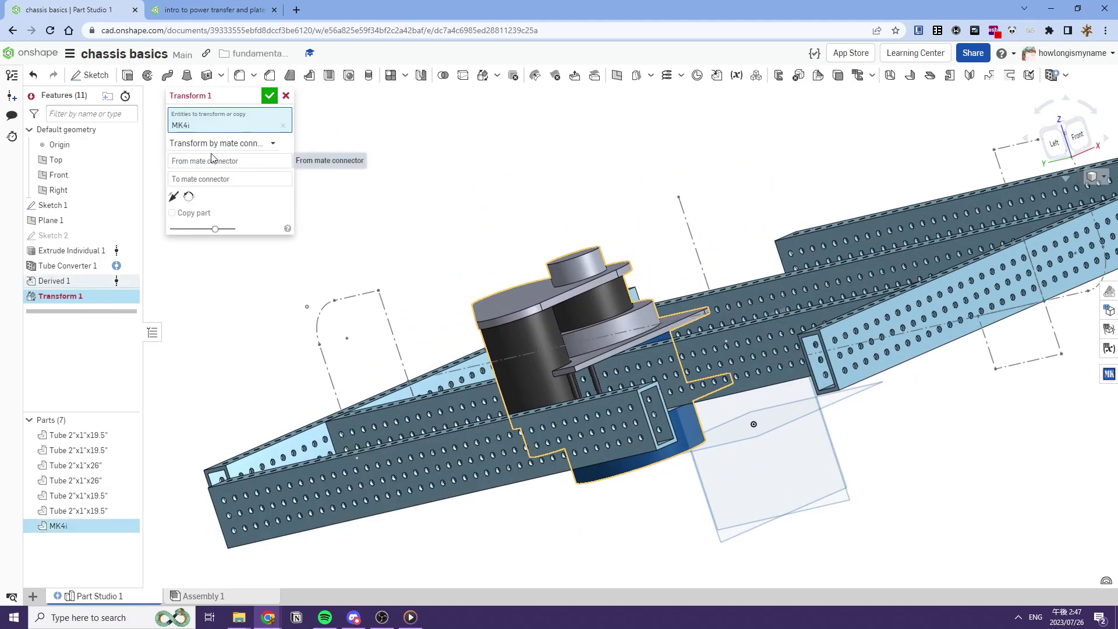
pyautogui.click(227, 143)
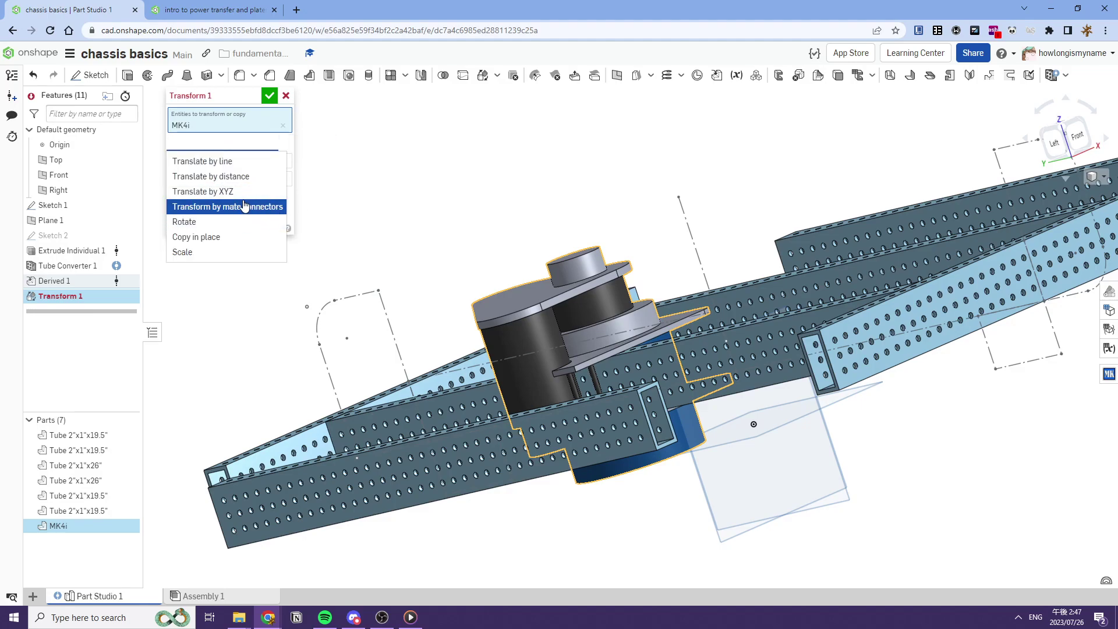
pyautogui.click(259, 208)
# Try a point on the MK4i module's mounting plate as the From mate connector.
pyautogui.moveTo(652, 373); pyautogui.dragTo(641, 404, button='right')
pyautogui.scroll(2, 580, 315)
pyautogui.click(569, 346)
pyautogui.scroll(-5, 568, 346)
pyautogui.moveTo(398, 364); pyautogui.dragTo(474, 340, button='middle')
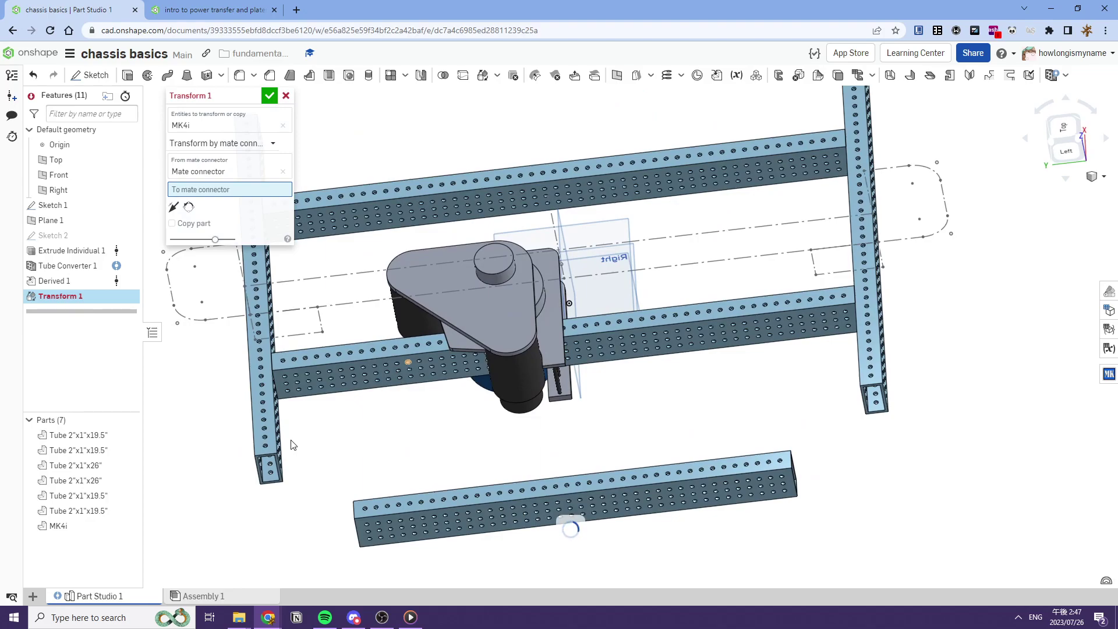
# Try placing the module on the last hole in a side tube's top face and rotate it about that mate connector.
pyautogui.scroll(6, 324, 437)
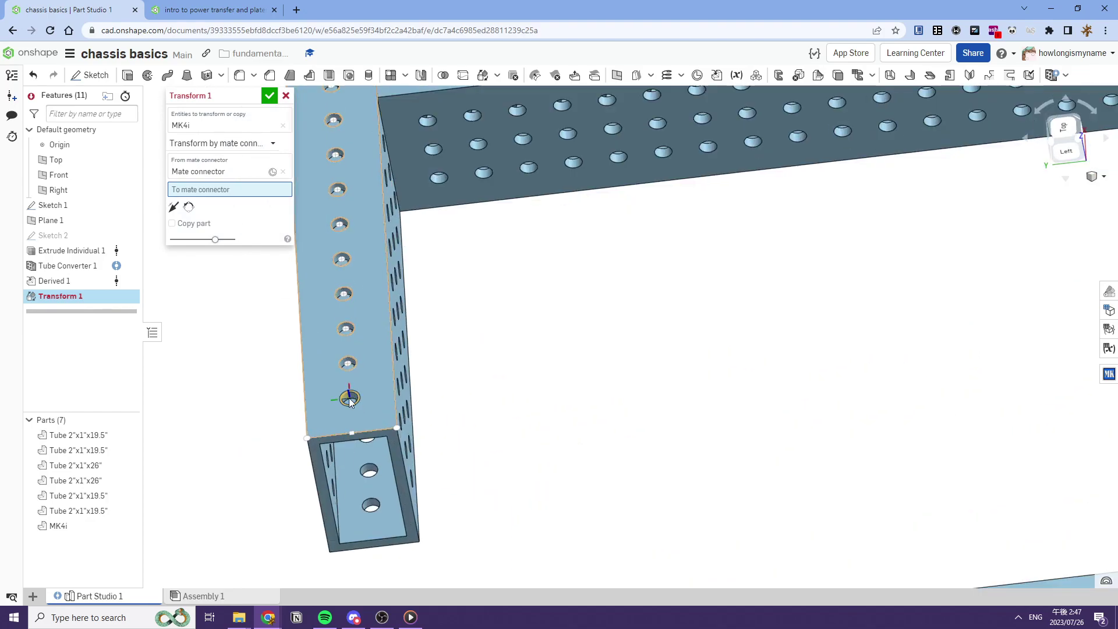
pyautogui.click(349, 398)
pyautogui.scroll(-5, 350, 400)
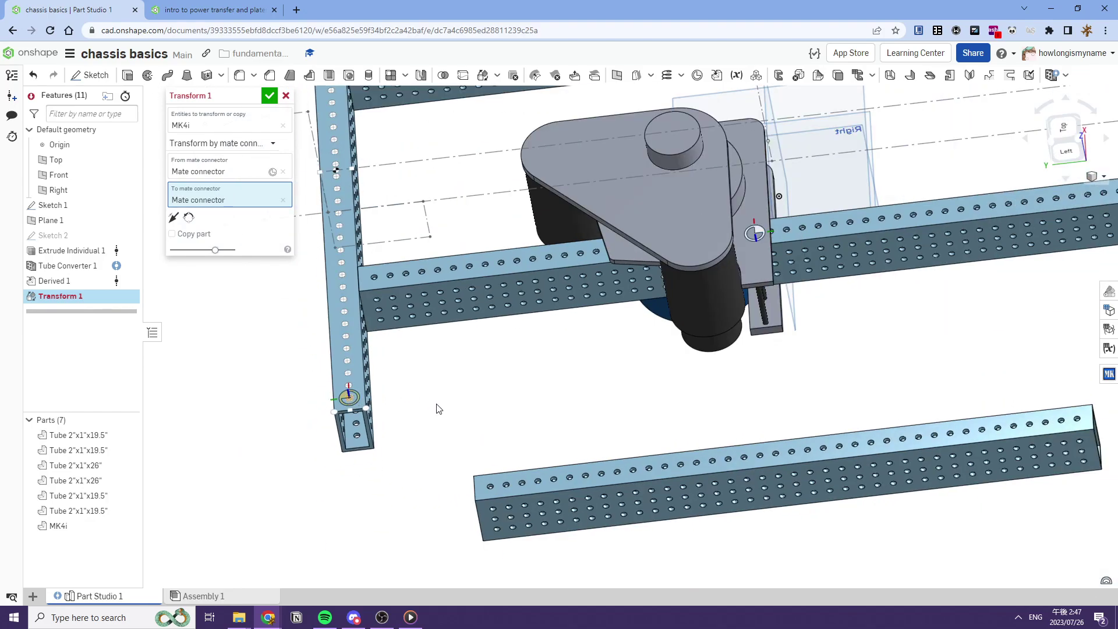
pyautogui.moveTo(437, 404); pyautogui.dragTo(438, 405, button='right')
pyautogui.scroll(-3, 438, 405)
pyautogui.scroll(10, 379, 398)
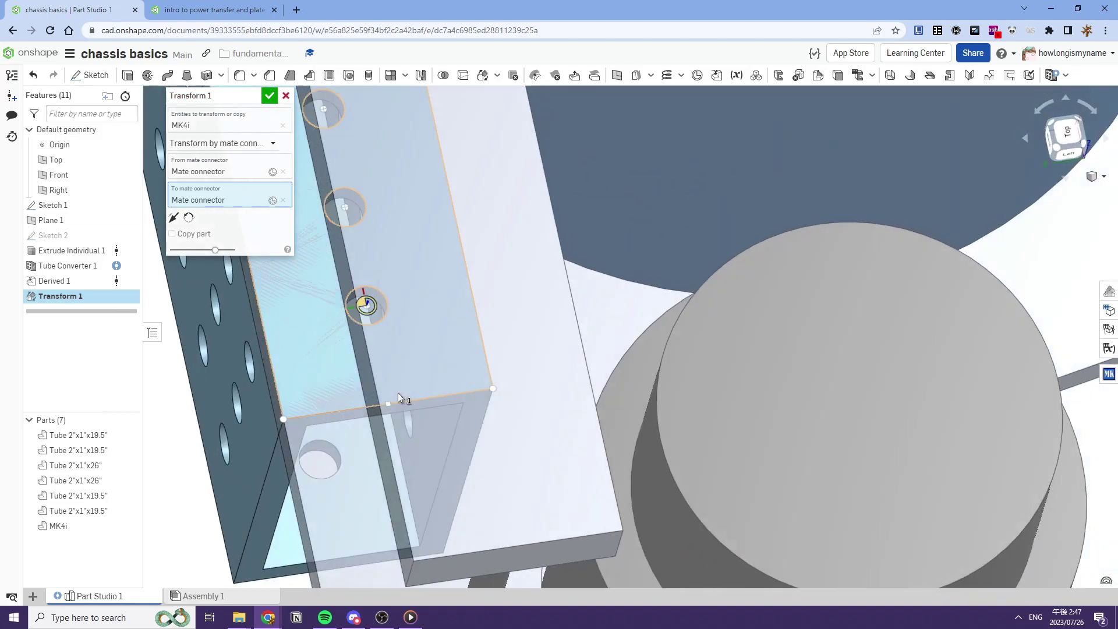
pyautogui.scroll(-10, 400, 398)
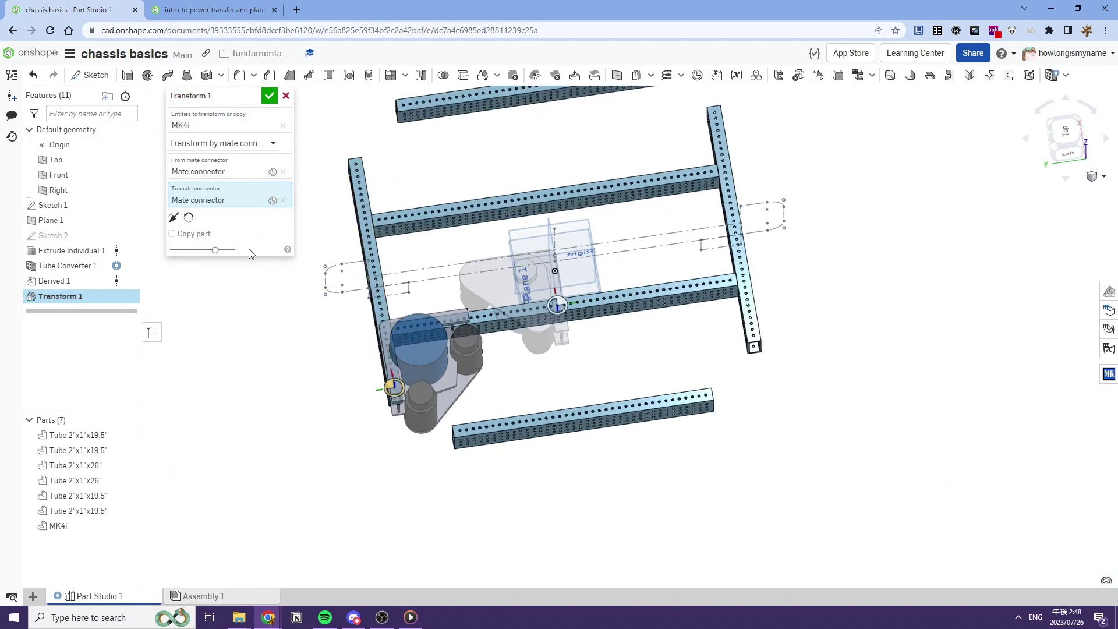
pyautogui.click(190, 218)
pyautogui.click(189, 218)
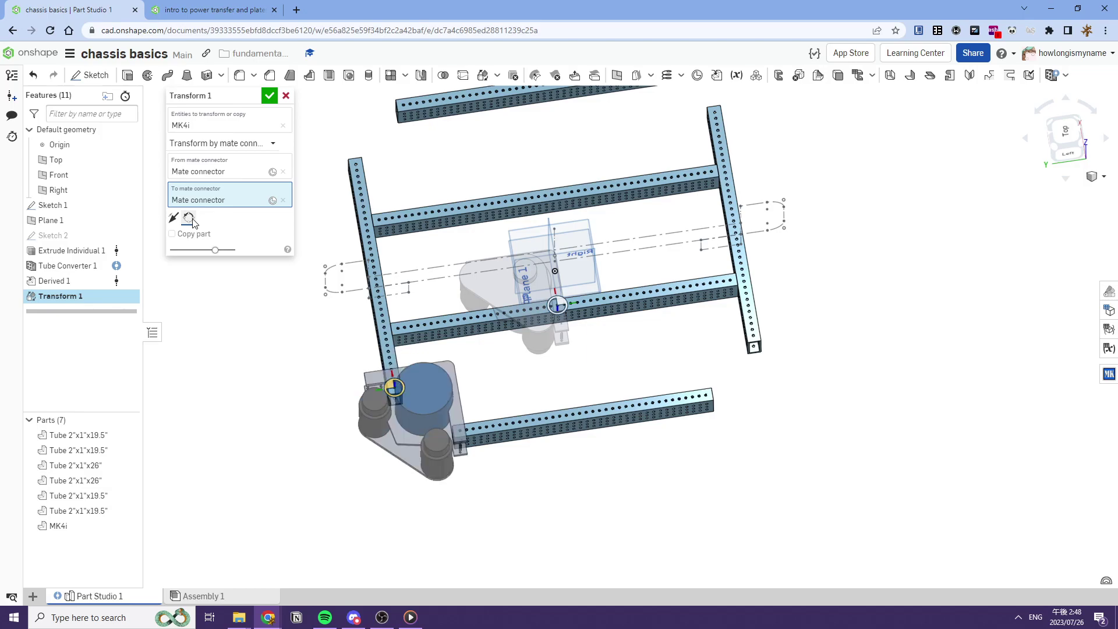
pyautogui.moveTo(422, 309); pyautogui.dragTo(421, 317, button='right')
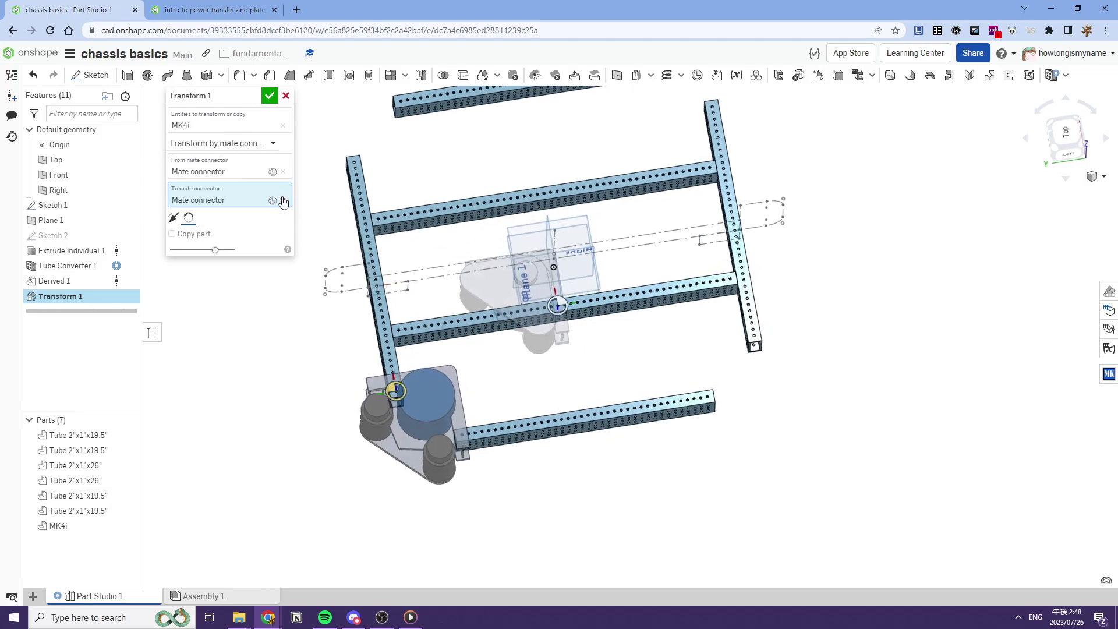
# Clear both mate connectors and pick a new From mate connector on the underside of the MK4i module's mounting plate.
pyautogui.click(283, 200)
pyautogui.click(283, 172)
pyautogui.moveTo(470, 250); pyautogui.dragTo(504, 276, button='right')
pyautogui.scroll(5, 484, 286)
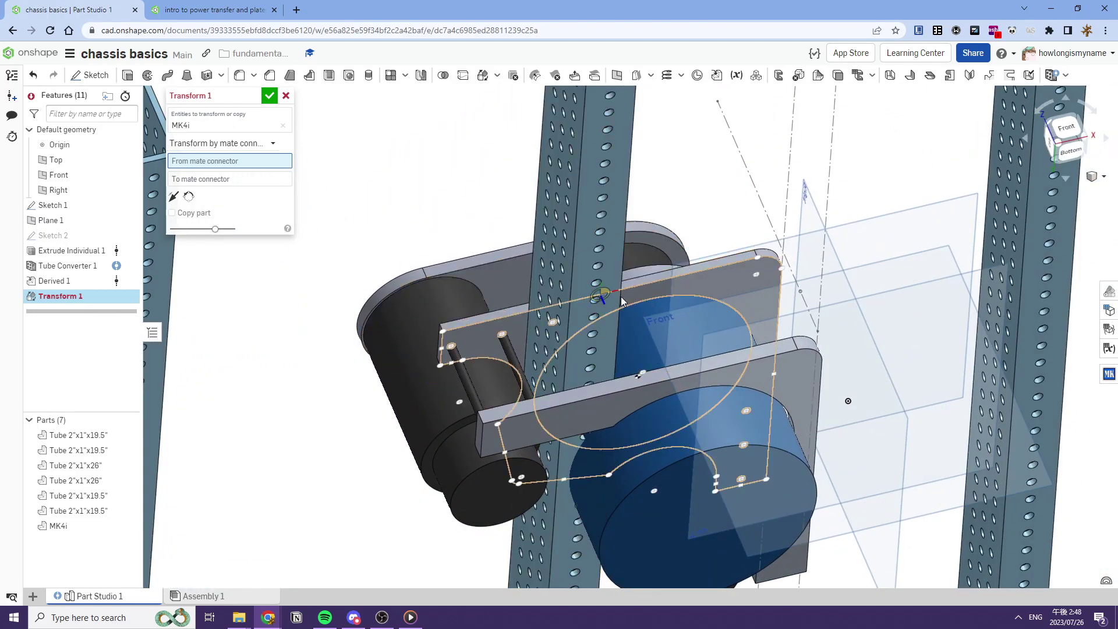
pyautogui.scroll(1, 620, 296)
pyautogui.click(546, 319)
pyautogui.scroll(-7, 547, 319)
pyautogui.moveTo(547, 319); pyautogui.dragTo(567, 338, button='right')
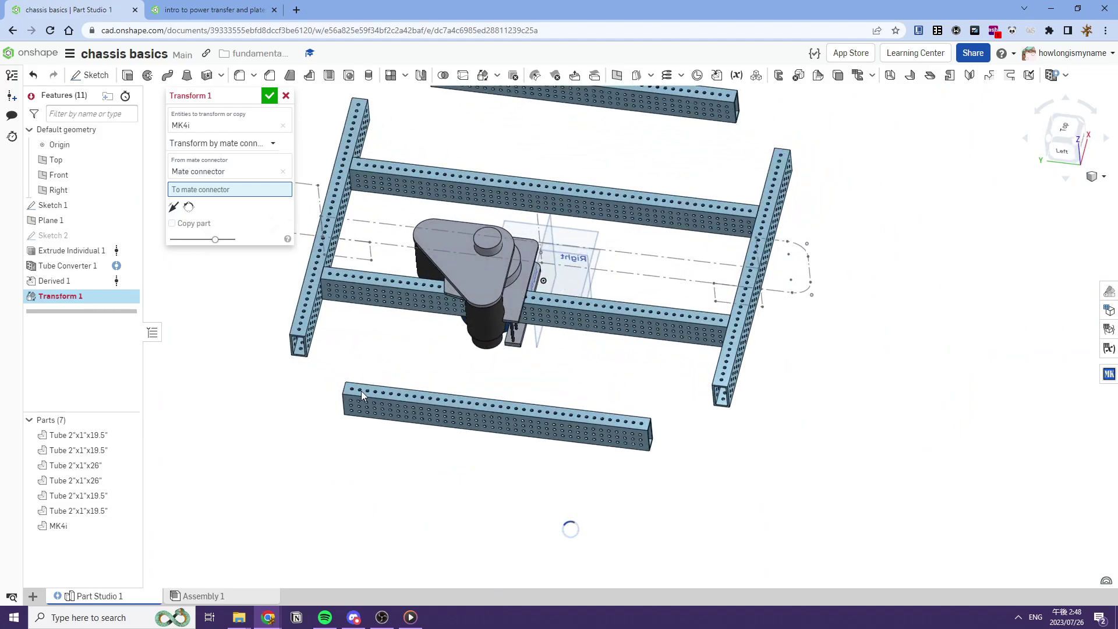
# Set the last hole on the top face of the side tube's end as the To mate connector for the MK4i module.
pyautogui.moveTo(359, 394); pyautogui.dragTo(340, 287, button='right')
pyautogui.scroll(5, 582, 223)
pyautogui.moveTo(582, 223); pyautogui.dragTo(667, 355, button='right')
pyautogui.scroll(-6, 668, 354)
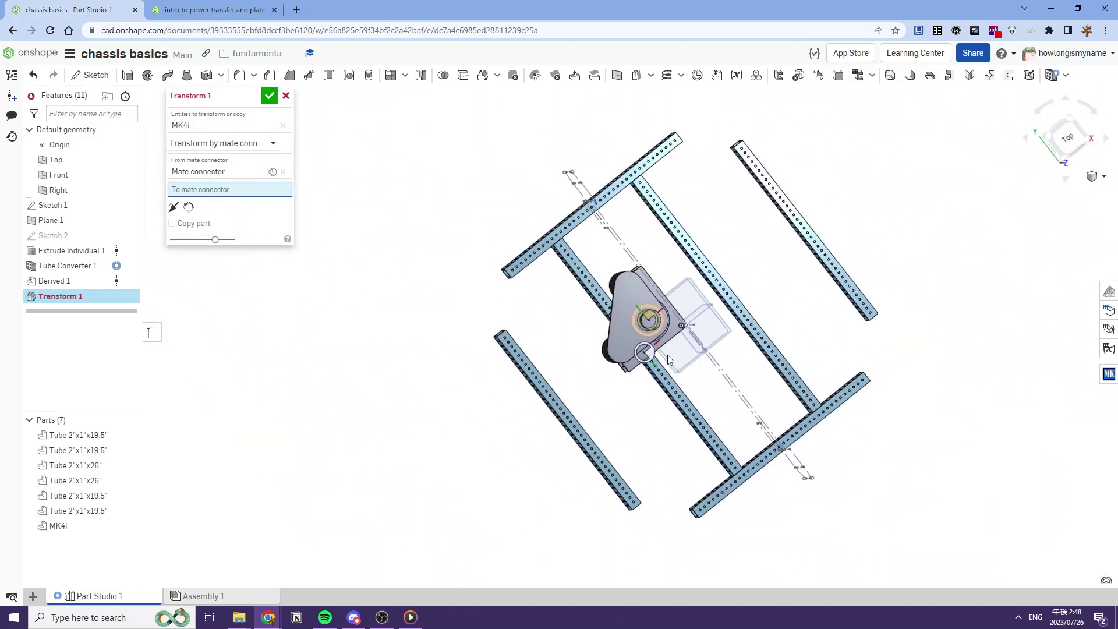
pyautogui.scroll(8, 518, 260)
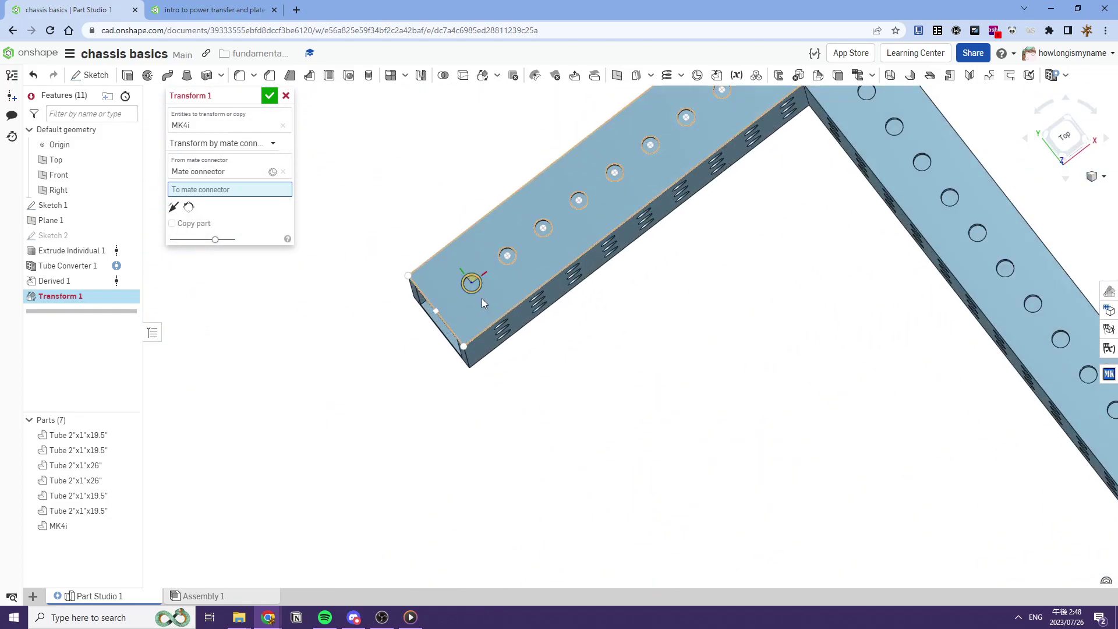
pyautogui.click(474, 290)
pyautogui.scroll(-5, 476, 293)
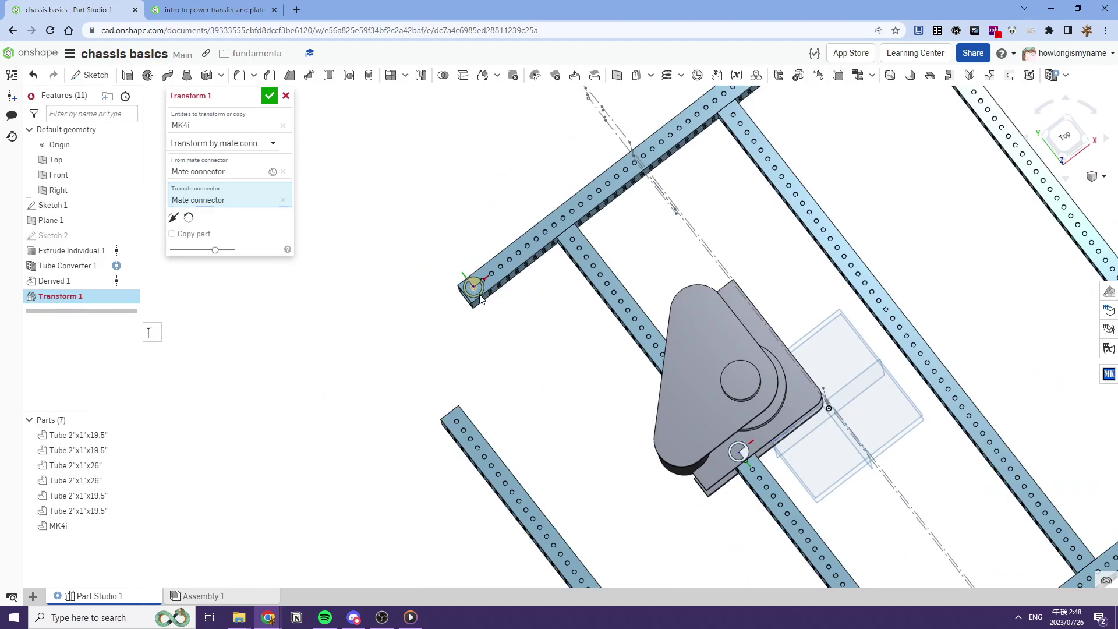
pyautogui.scroll(5, 488, 295)
pyautogui.scroll(-6, 487, 295)
pyautogui.moveTo(364, 287); pyautogui.dragTo(359, 265, button='right')
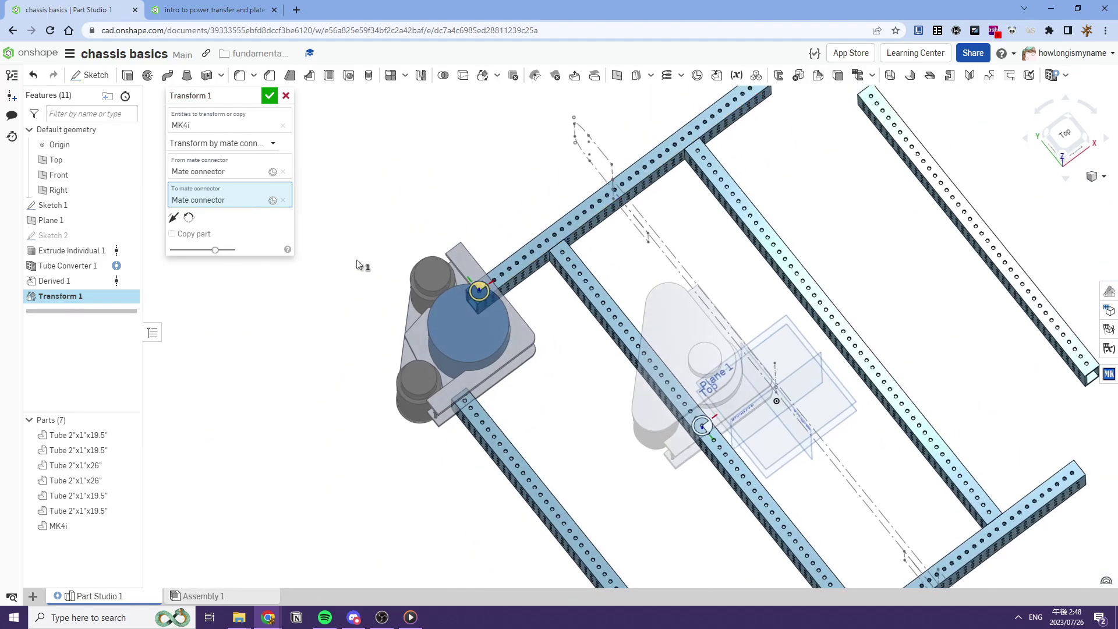
# Flip the primary axis and reorient the secondary axis until the MK4i module fits the frame corner, and accept the transform.
pyautogui.click(189, 218)
pyautogui.click(172, 219)
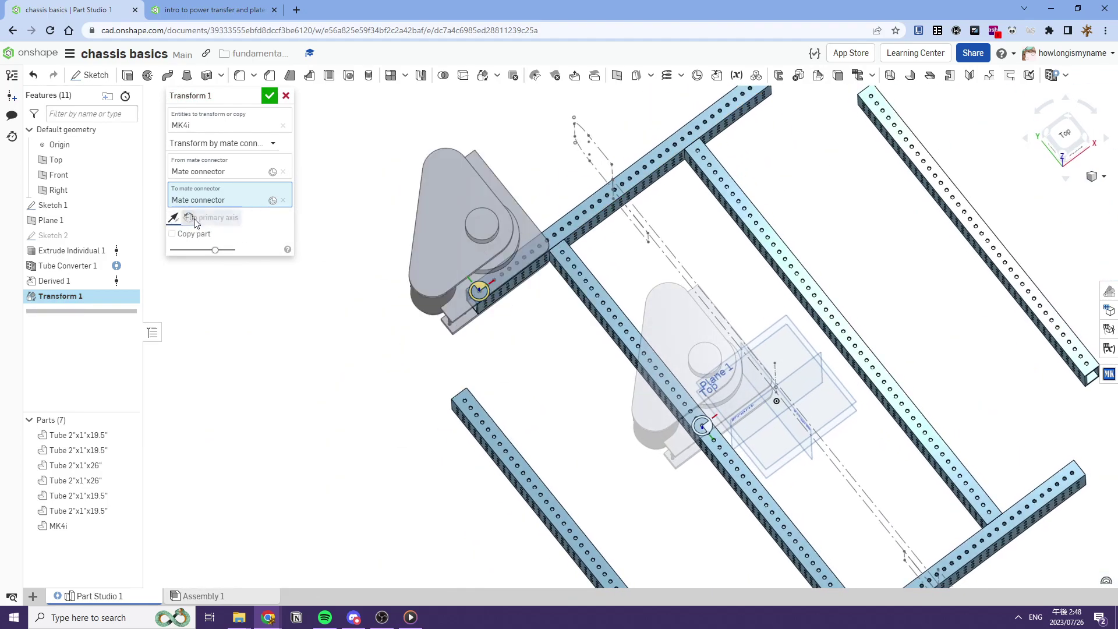
pyautogui.click(190, 219)
pyautogui.click(190, 219)
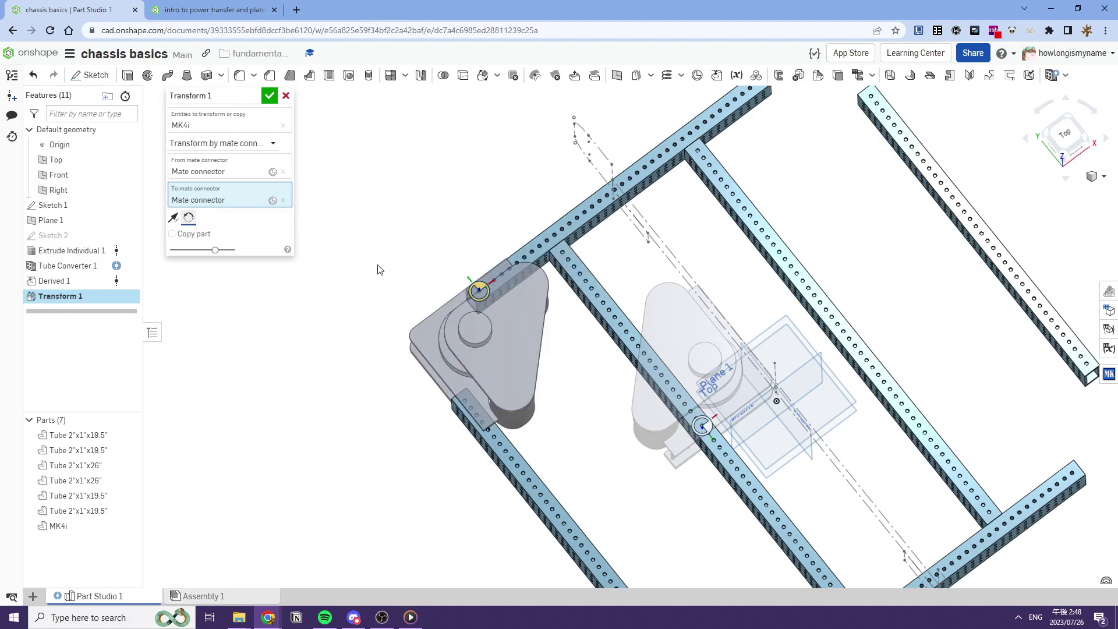
pyautogui.press('Return')
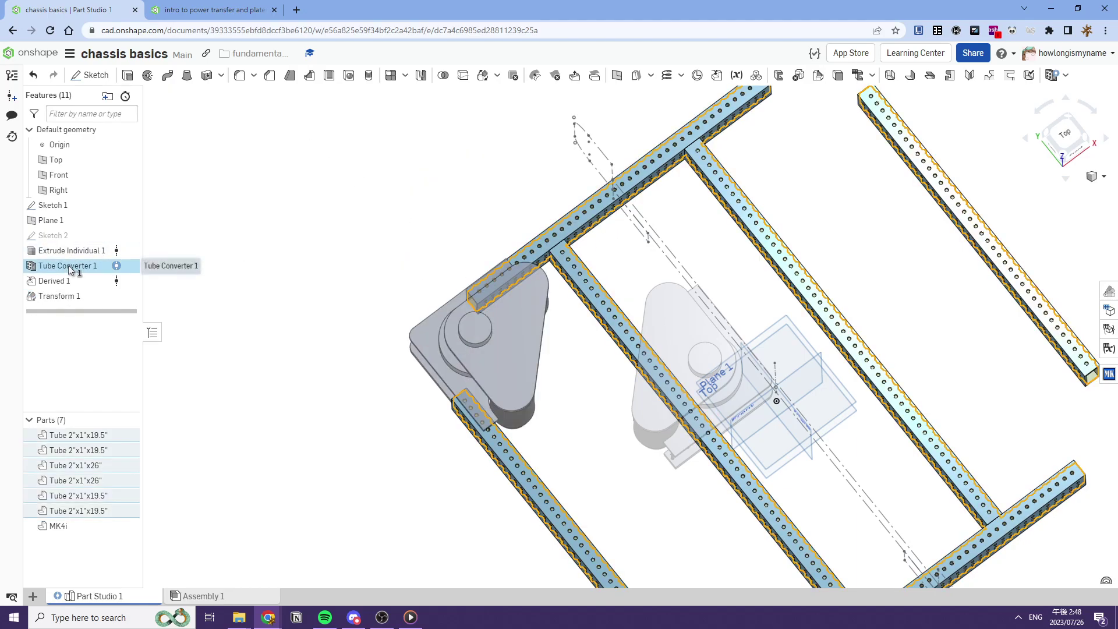
# Edit the Tube Converter feature to set its hole pattern base to Centered on Tube.
pyautogui.doubleClick(69, 265)
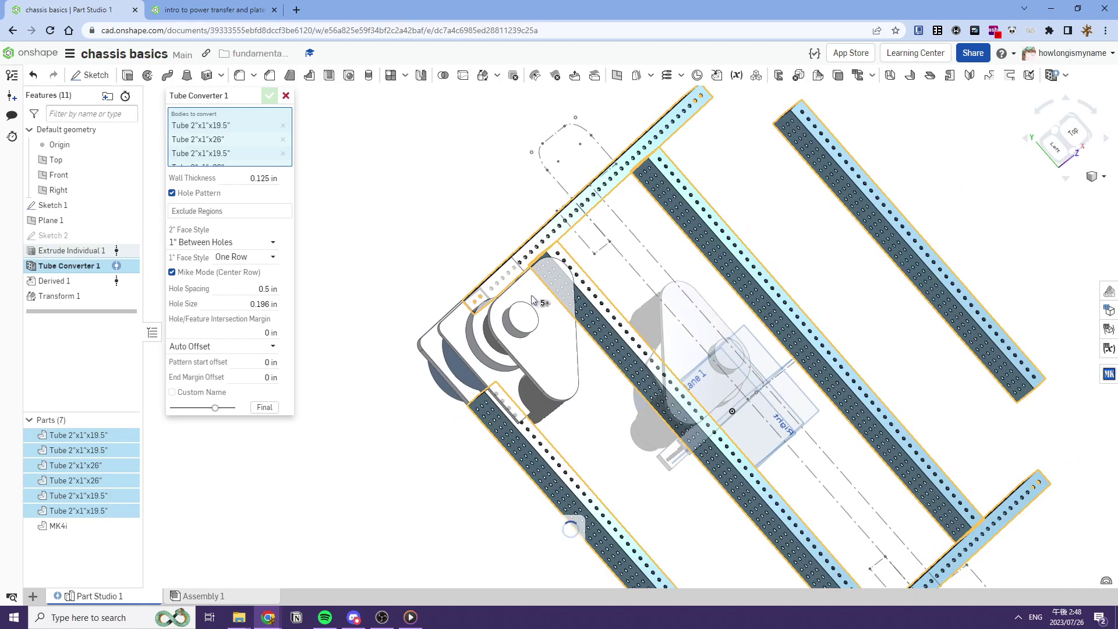
pyautogui.moveTo(549, 294); pyautogui.dragTo(553, 255, button='right')
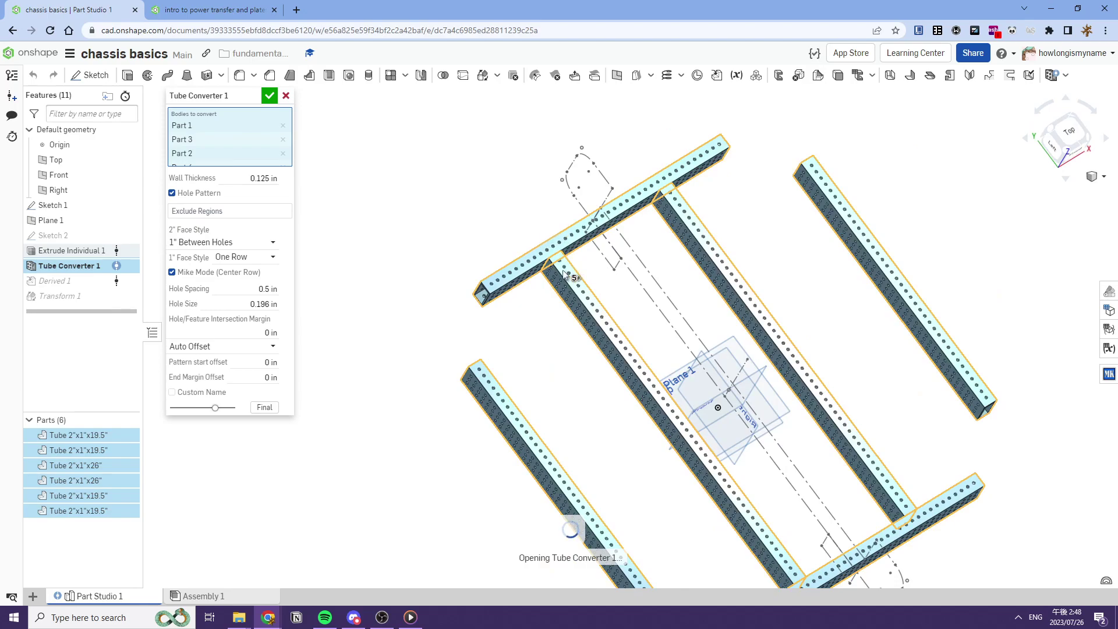
pyautogui.scroll(10, 483, 368)
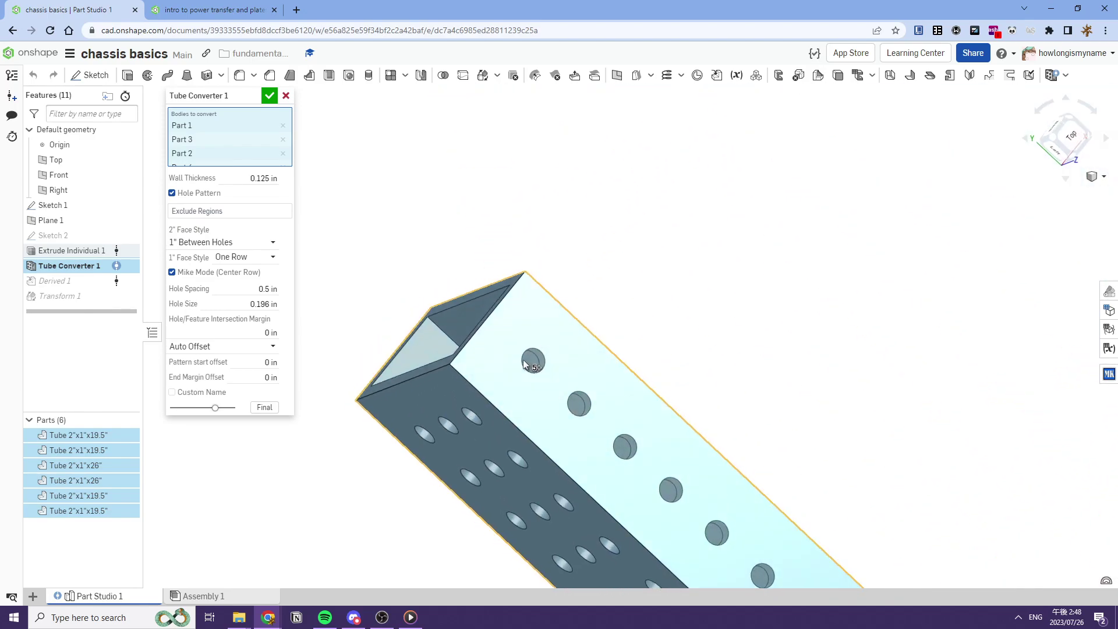
pyautogui.scroll(3, 512, 338)
pyautogui.click(233, 346)
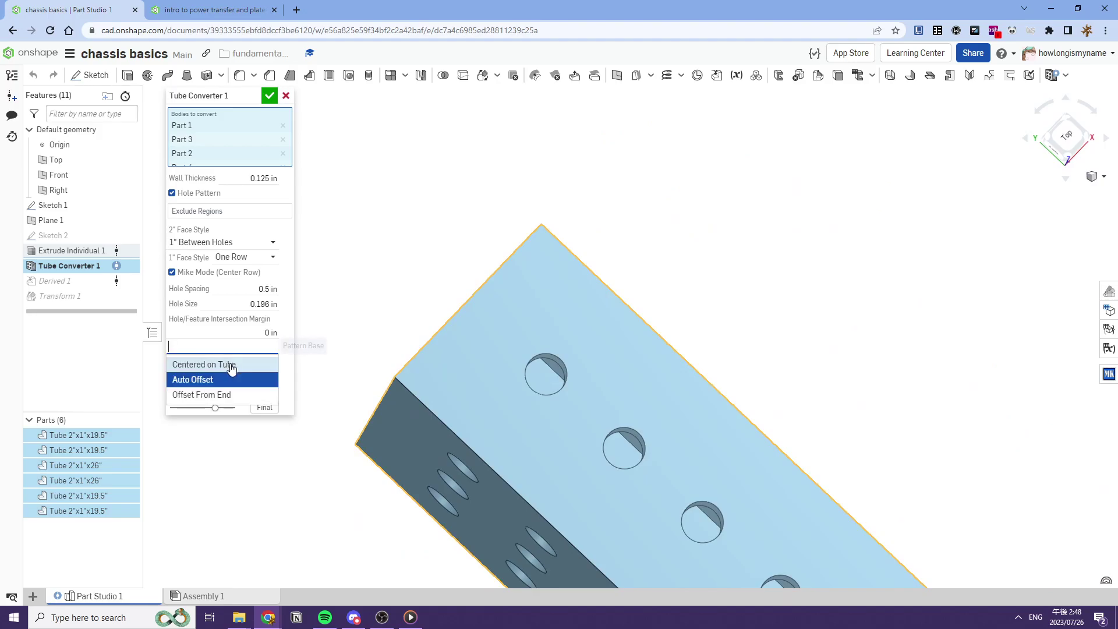
pyautogui.click(220, 365)
pyautogui.scroll(-10, 573, 365)
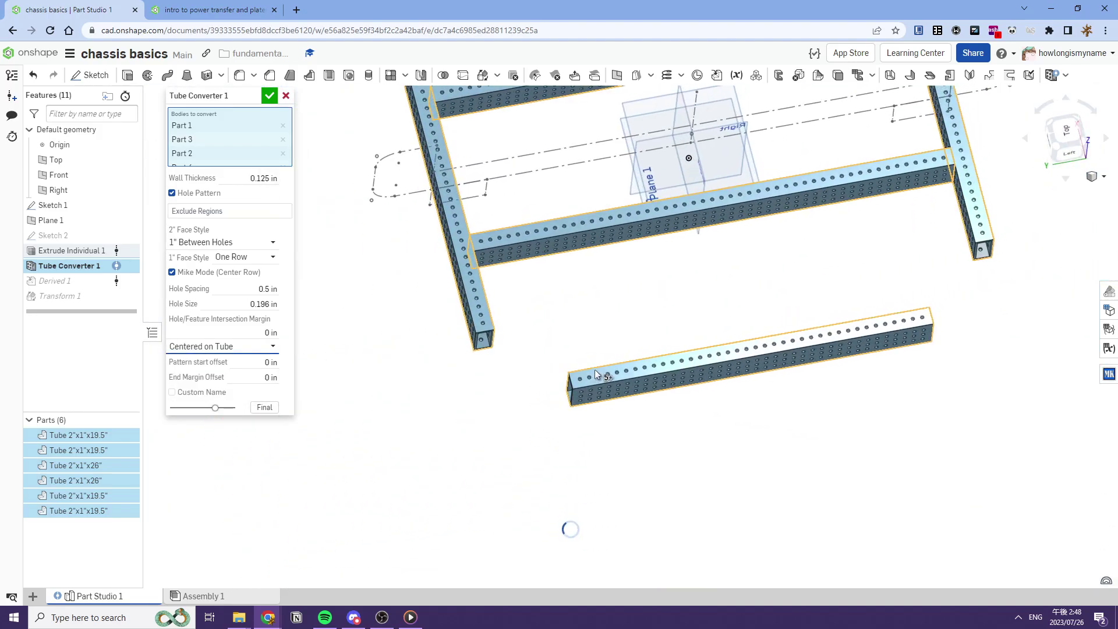
pyautogui.scroll(5, 586, 377)
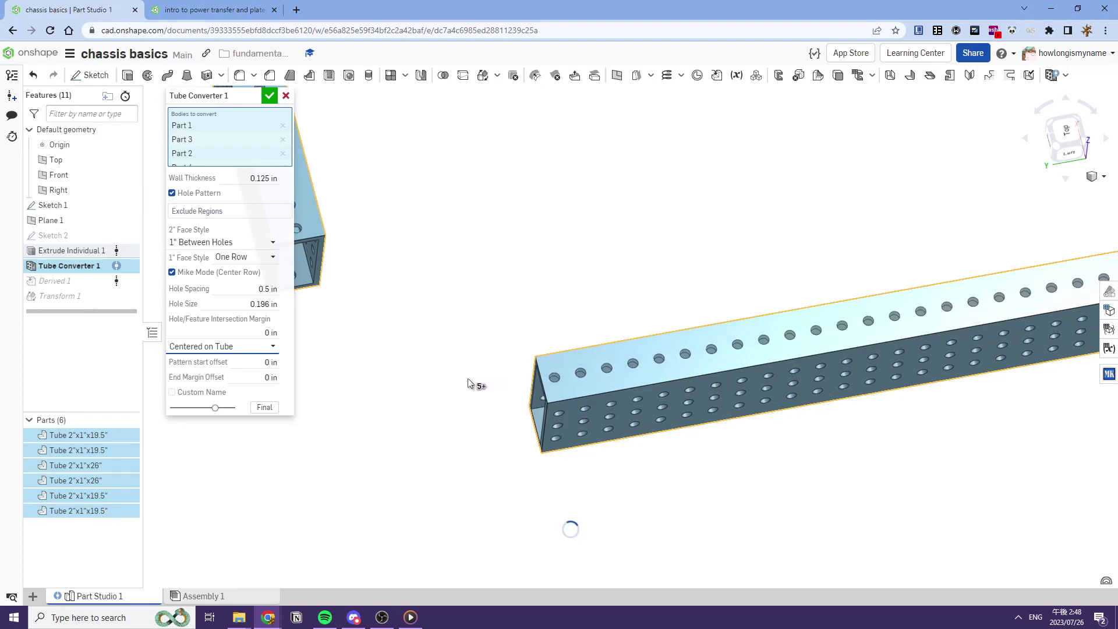
pyautogui.scroll(-5, 532, 368)
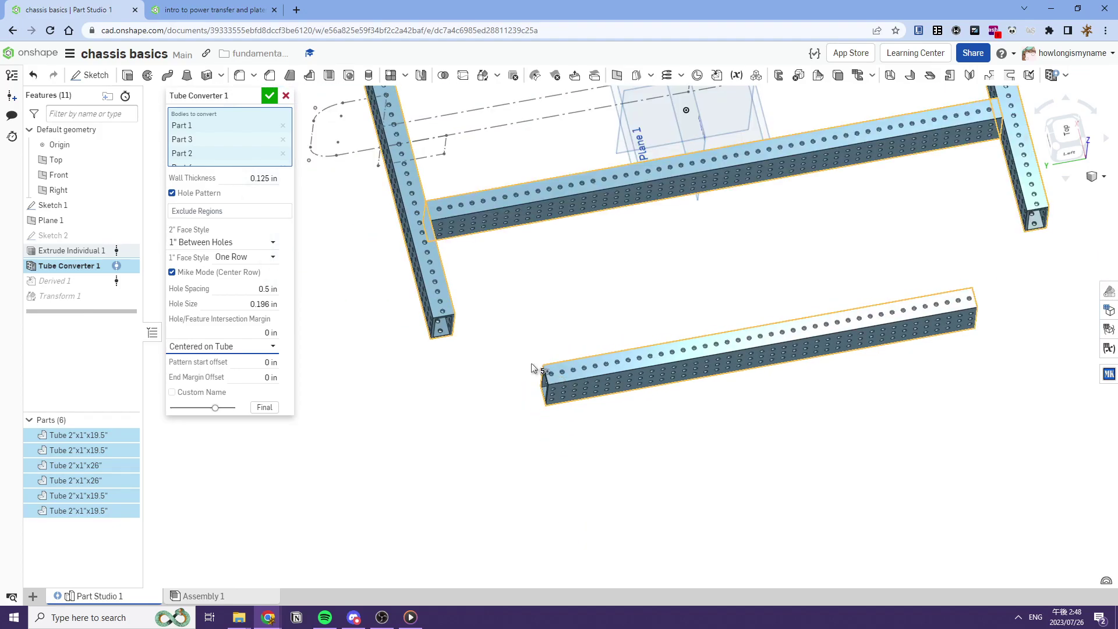
pyautogui.click(269, 96)
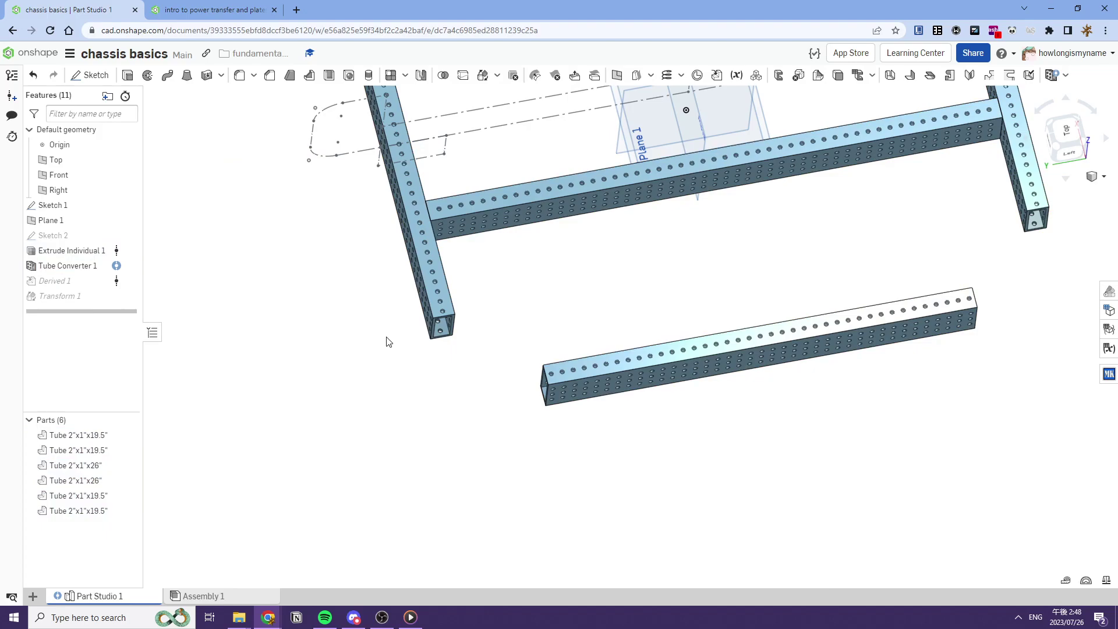
# Circular-pattern the MK4i module about an edge of Sketch 1 at the frame's centre, with 4 equally spaced instances over 360 deg.
pyautogui.scroll(-5, 386, 337)
pyautogui.scroll(8, 434, 304)
pyautogui.scroll(-6, 448, 326)
pyautogui.moveTo(448, 326); pyautogui.dragTo(442, 320, button='right')
pyautogui.moveTo(546, 176); pyautogui.dragTo(558, 247, button='middle')
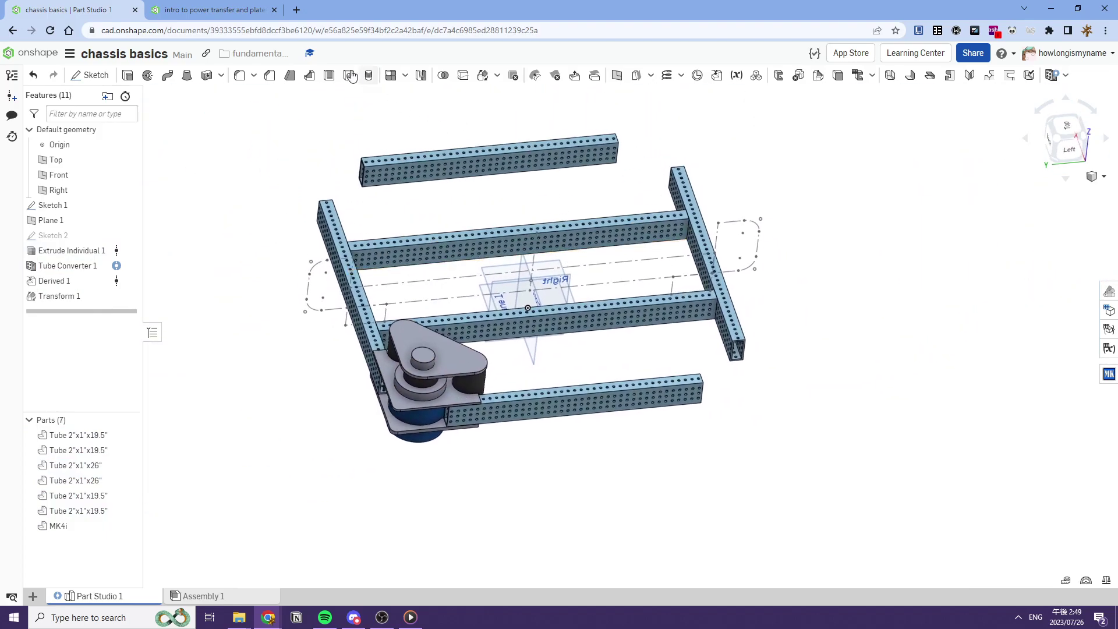
pyautogui.moveTo(506, 276); pyautogui.dragTo(535, 255, button='middle')
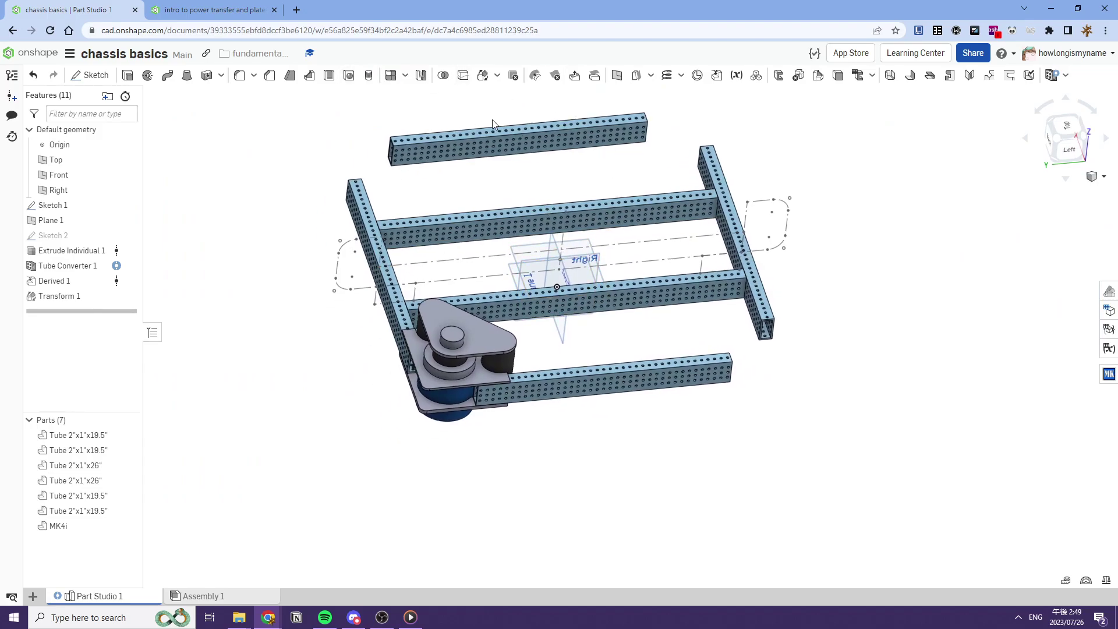
pyautogui.hotkey('alt', 'c')
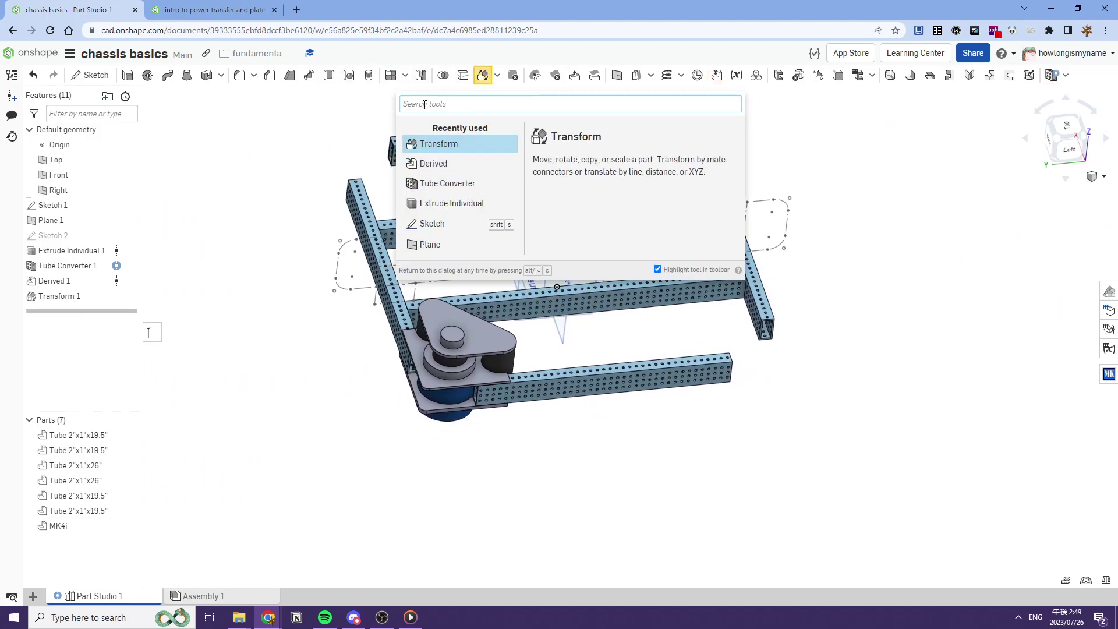
pyautogui.write('circu')
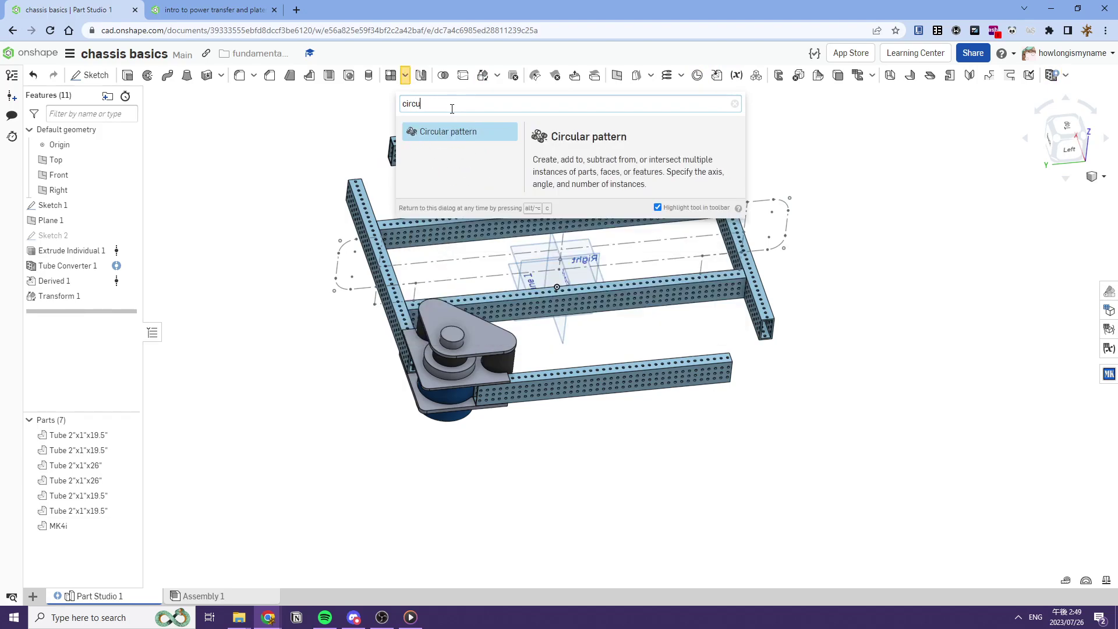
pyautogui.click(464, 133)
pyautogui.hotkey('alt', 'c')
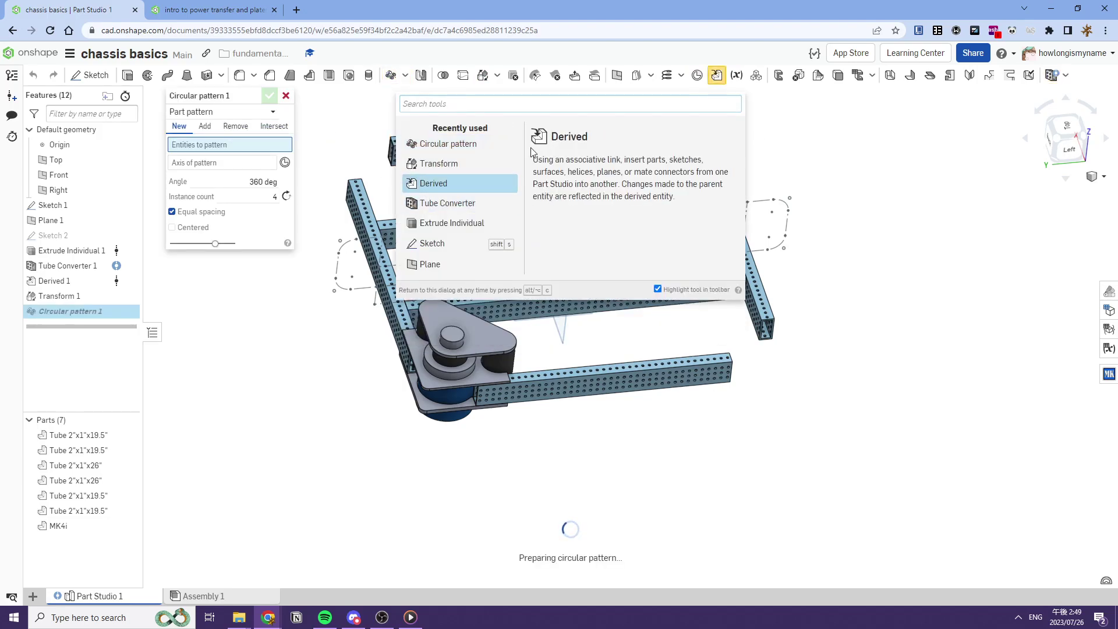
pyautogui.click(232, 149)
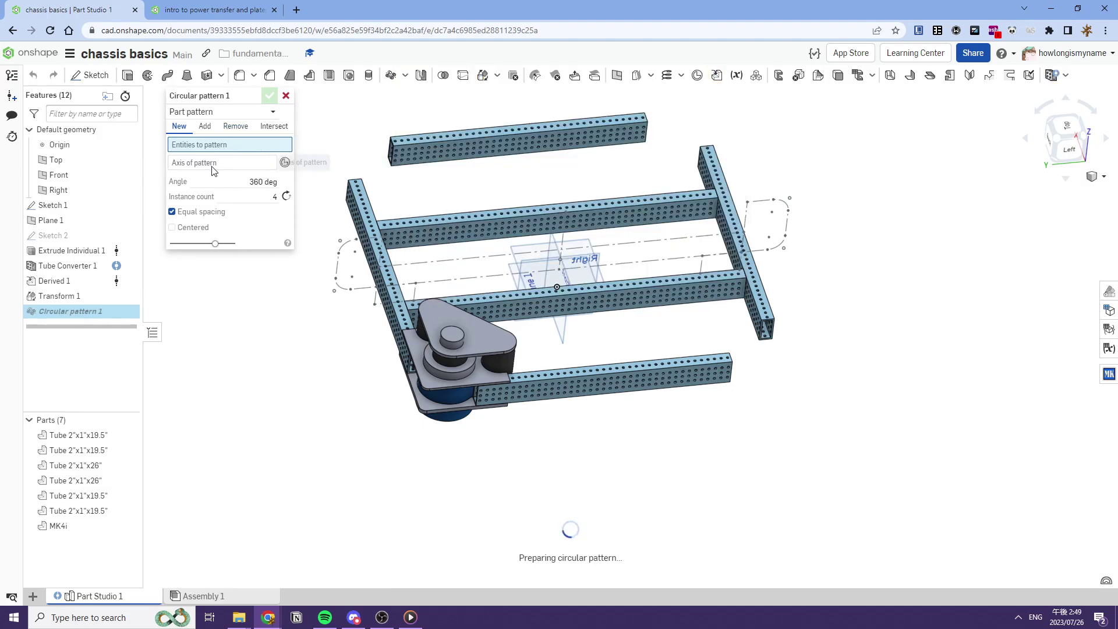
pyautogui.click(428, 316)
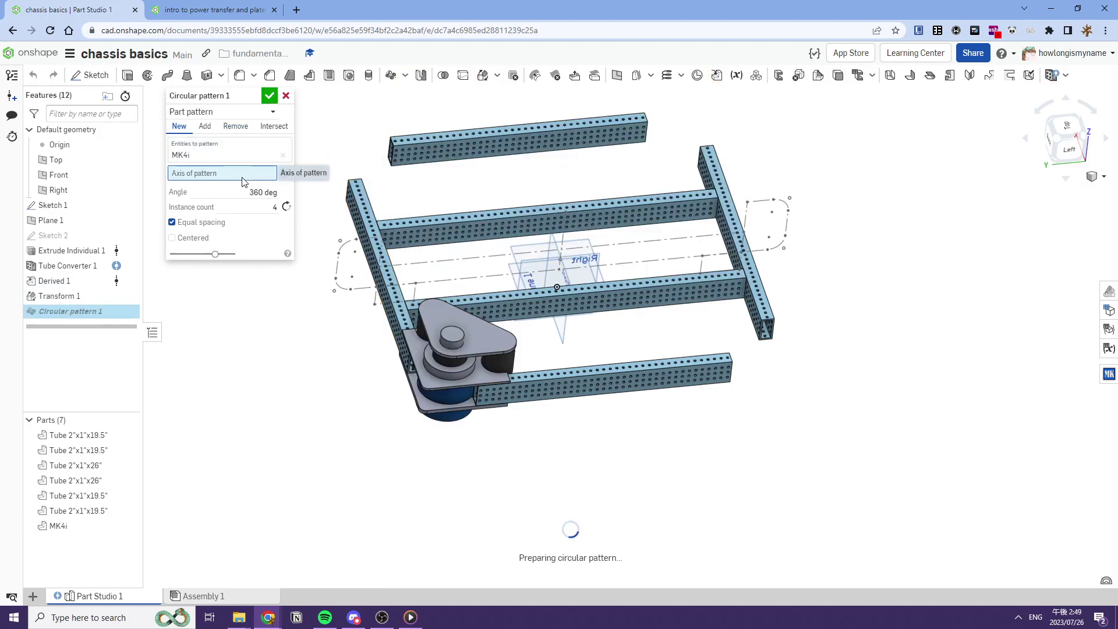
pyautogui.click(481, 328)
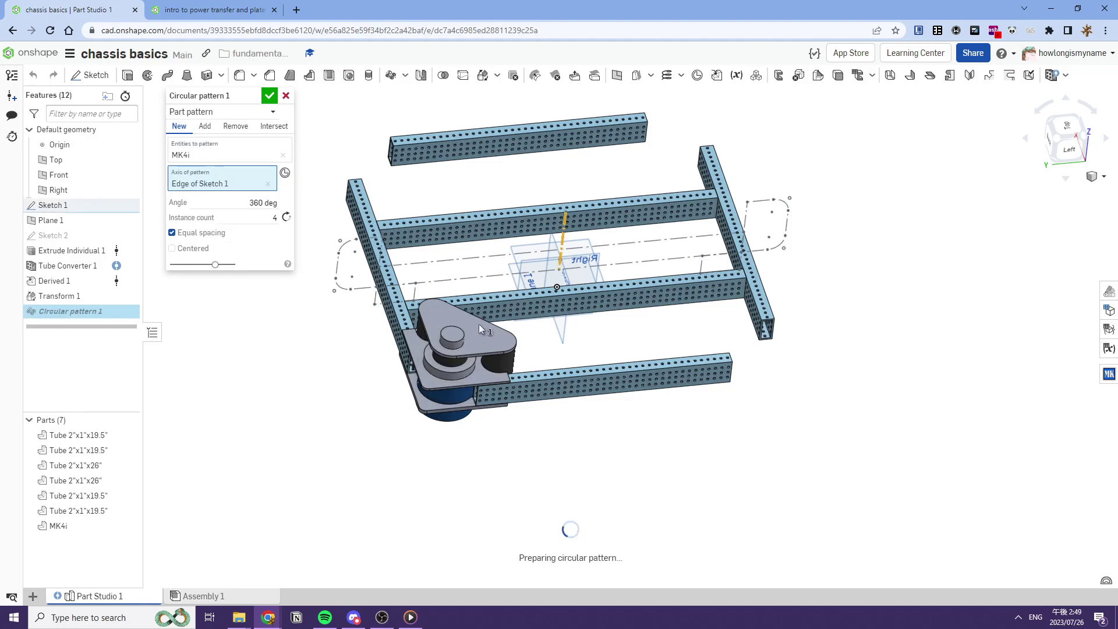
pyautogui.click(269, 97)
# Examine the four corner swerve modules and how the tubes and their holes line up around the frame.
pyautogui.moveTo(449, 157); pyautogui.dragTo(516, 177, button='right')
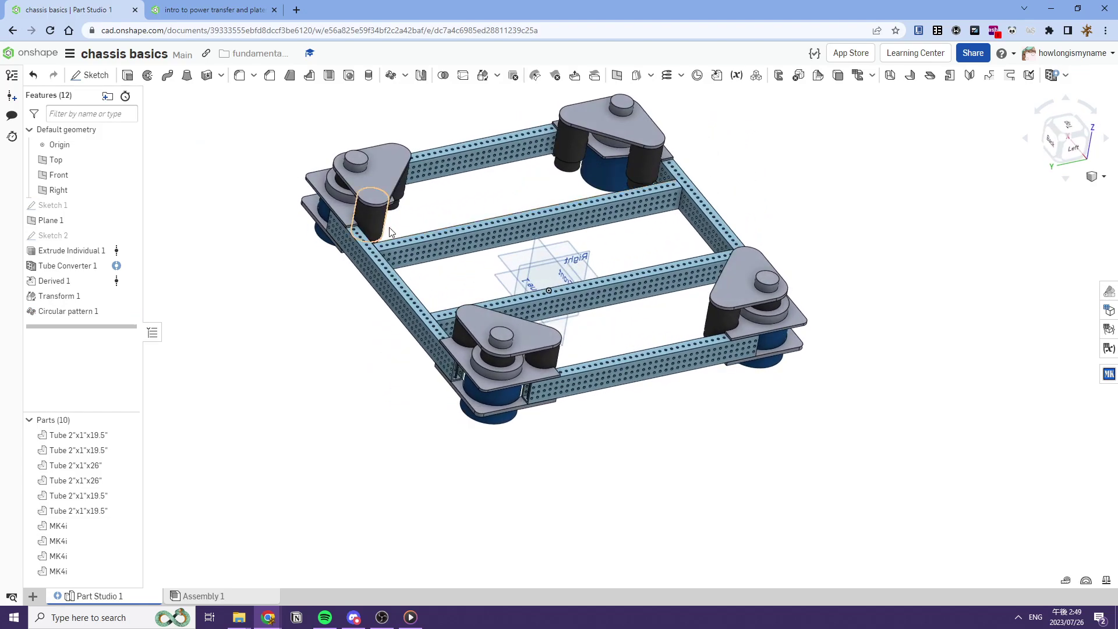
pyautogui.moveTo(390, 232); pyautogui.dragTo(389, 295, button='right')
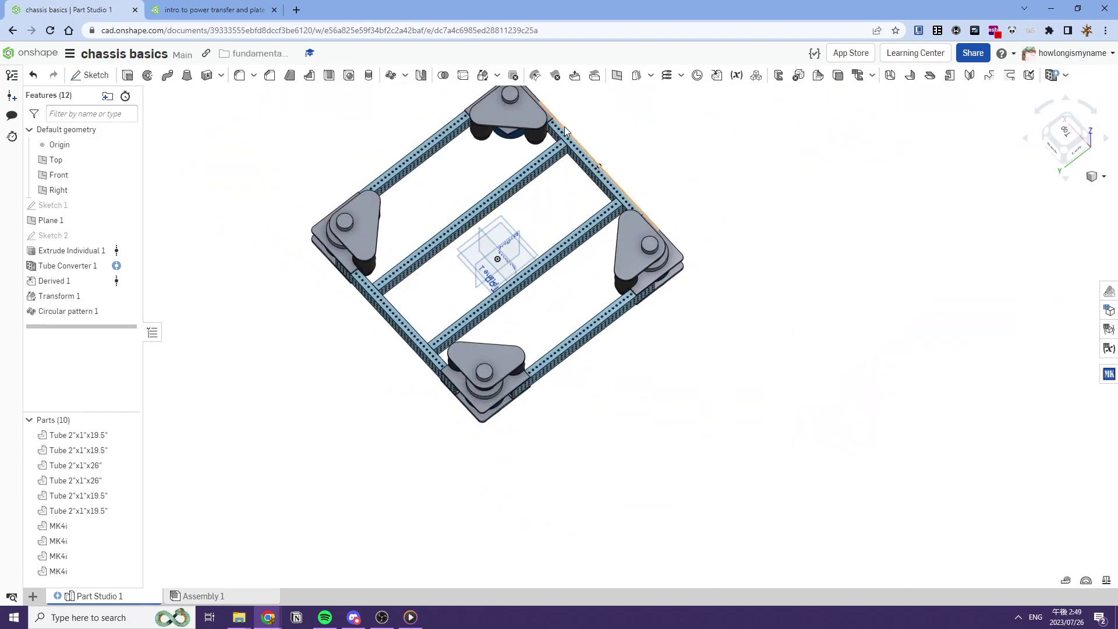
pyautogui.scroll(4, 564, 132)
pyautogui.moveTo(564, 131); pyautogui.dragTo(603, 219, button='right')
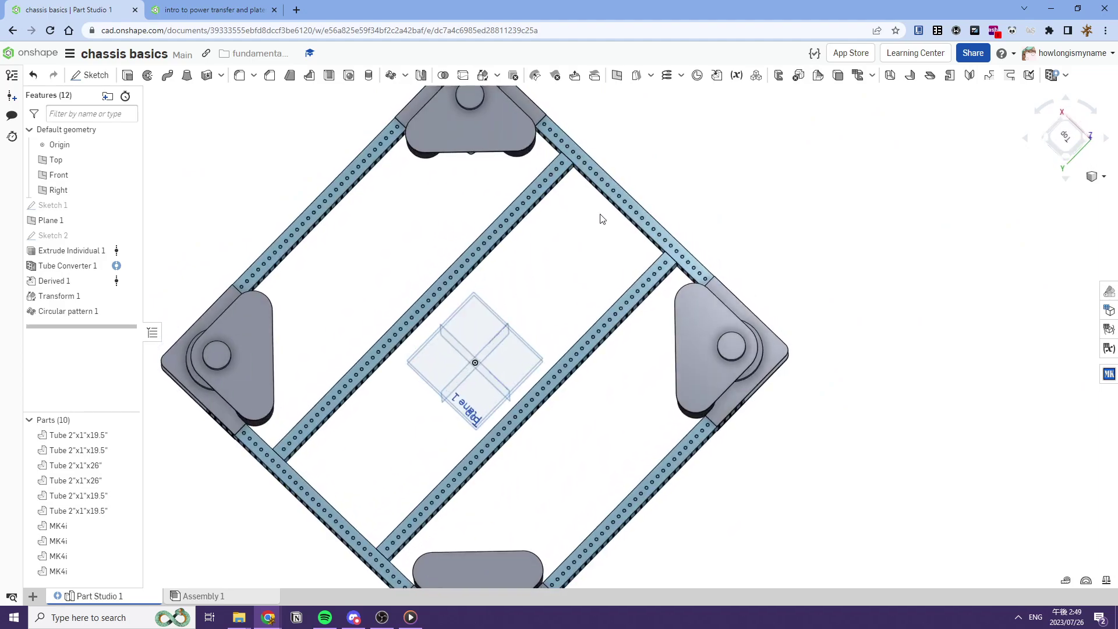
pyautogui.scroll(3, 679, 242)
pyautogui.scroll(-6, 680, 256)
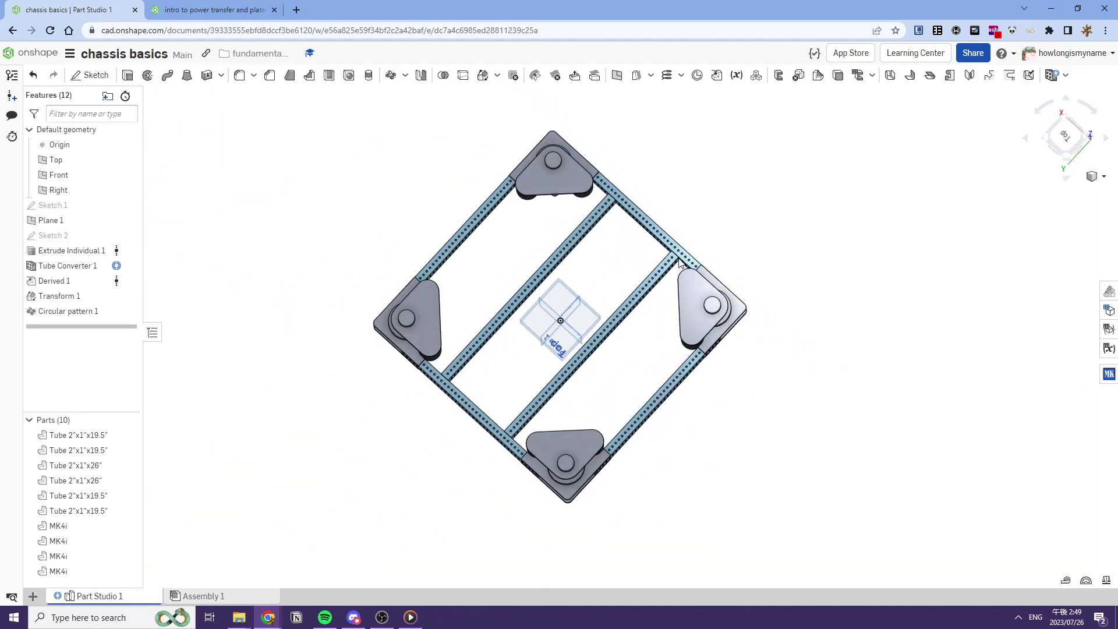
pyautogui.scroll(5, 679, 260)
pyautogui.scroll(-2, 674, 256)
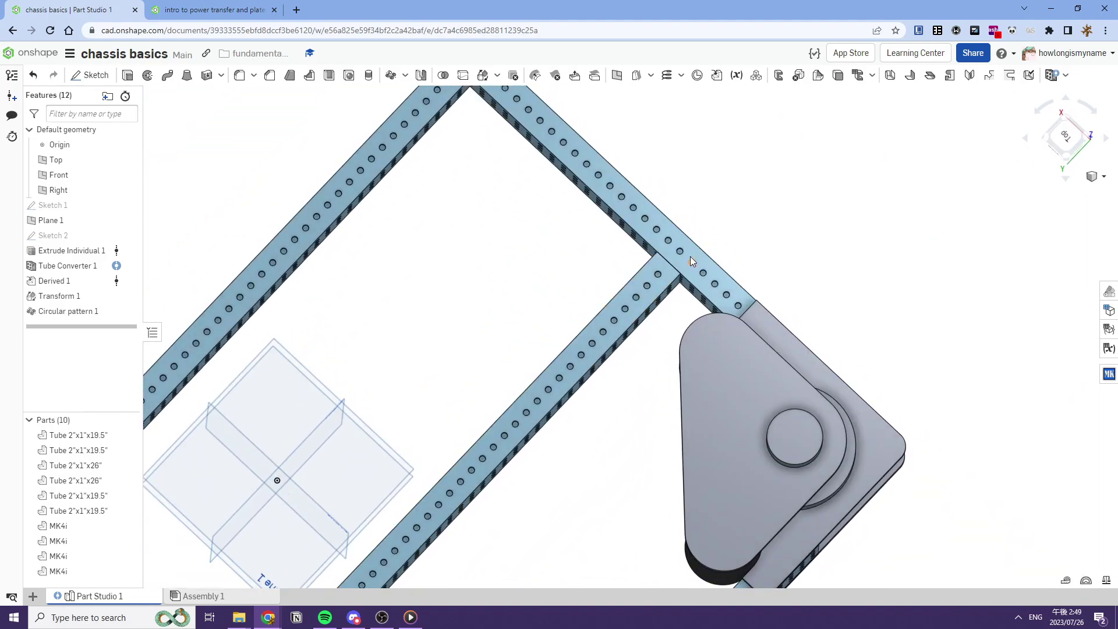
pyautogui.scroll(-4, 678, 250)
pyautogui.moveTo(652, 254); pyautogui.dragTo(648, 210, button='right')
pyautogui.moveTo(417, 275); pyautogui.dragTo(424, 307, button='right')
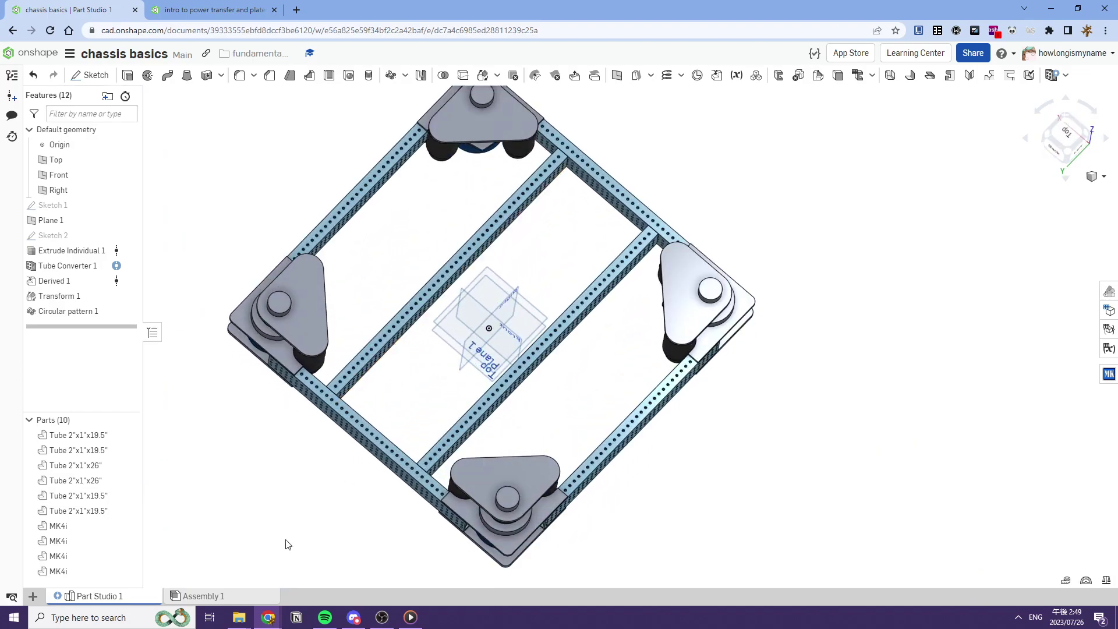
# Insert all parts of Part Studio 1 into Assembly 1.
pyautogui.click(200, 596)
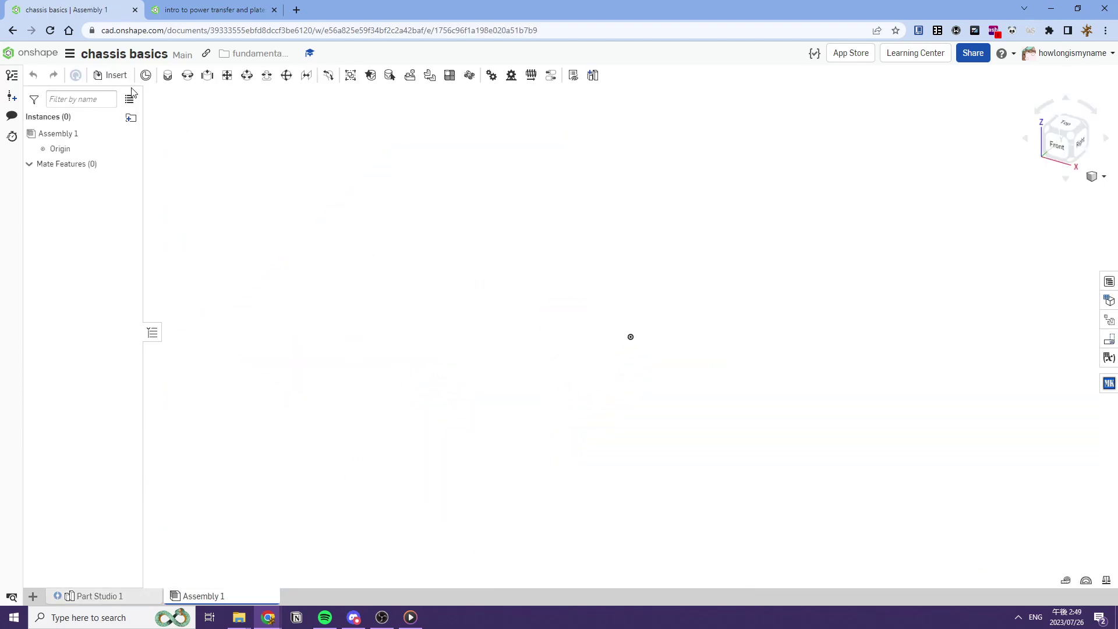
pyautogui.click(122, 595)
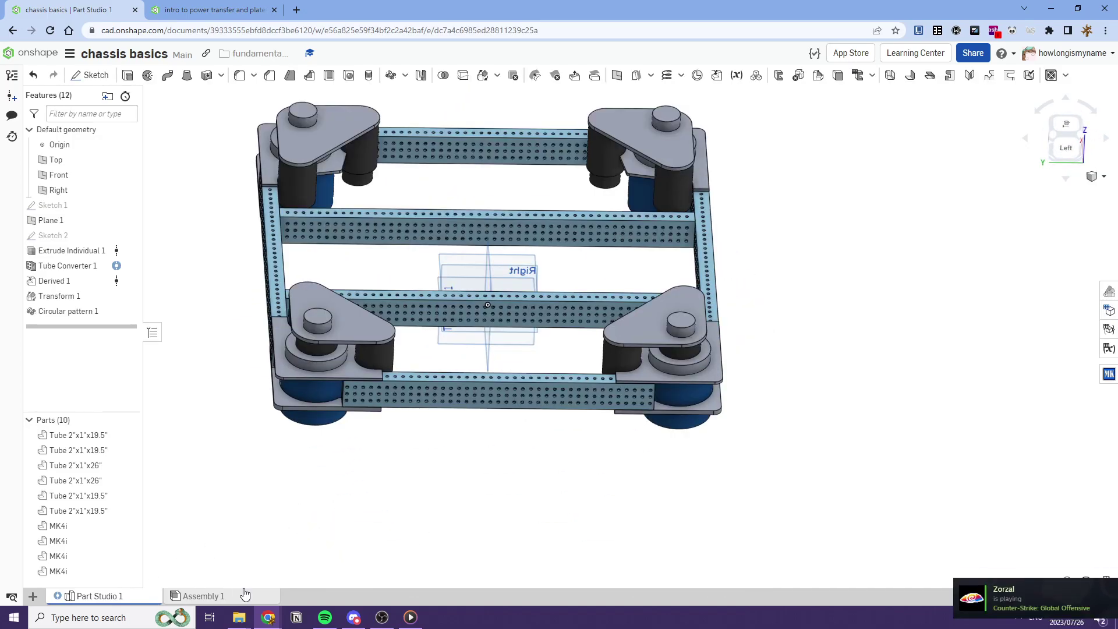
pyautogui.click(238, 596)
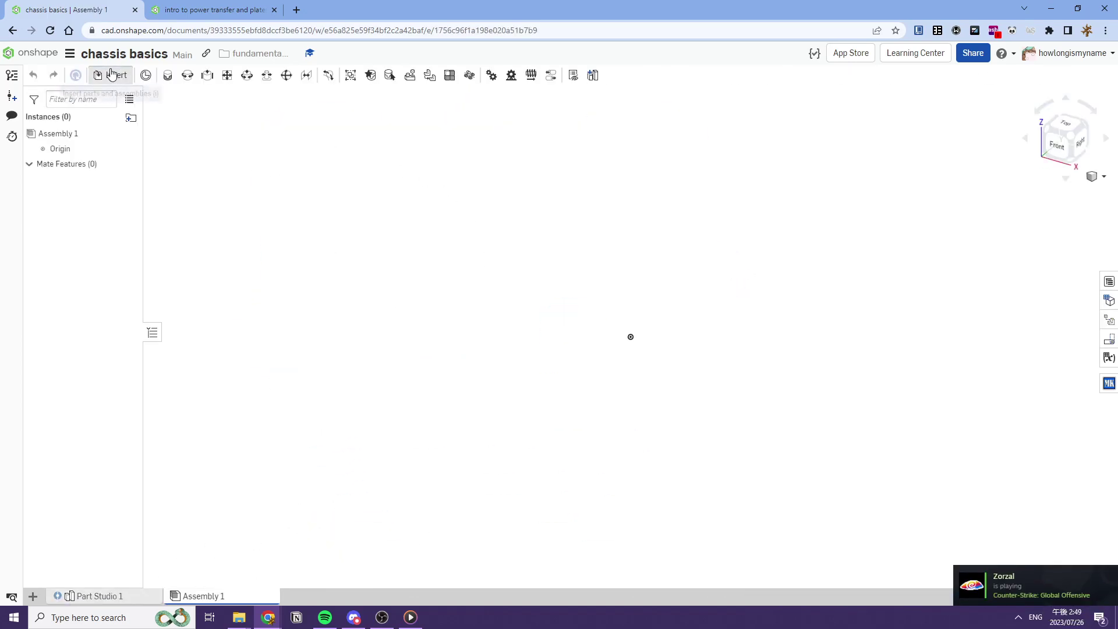
pyautogui.click(112, 75)
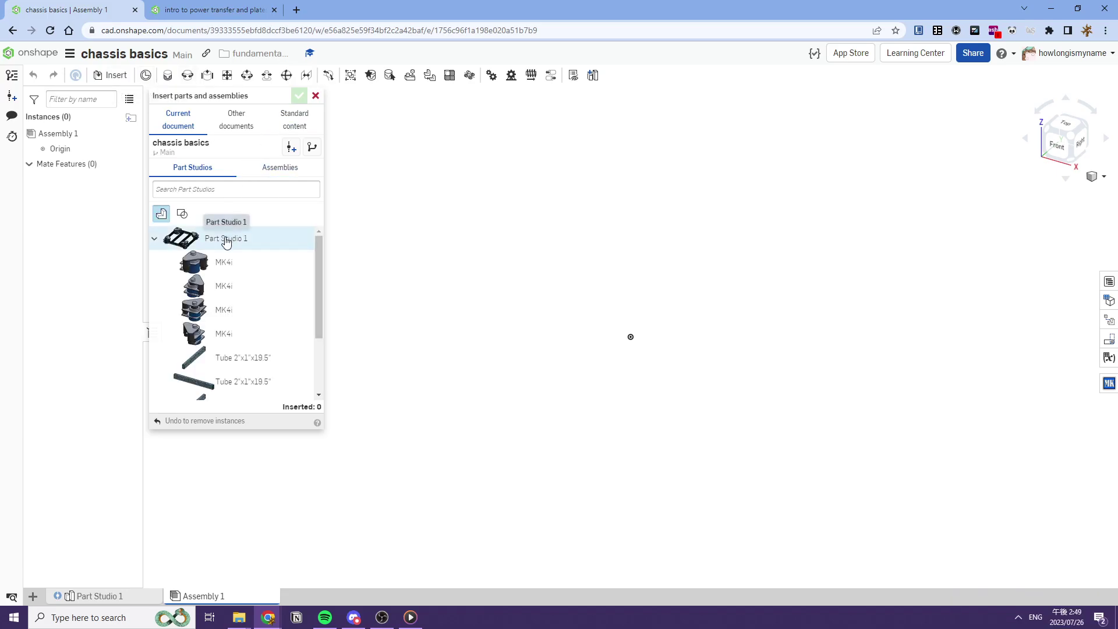
pyautogui.click(226, 241)
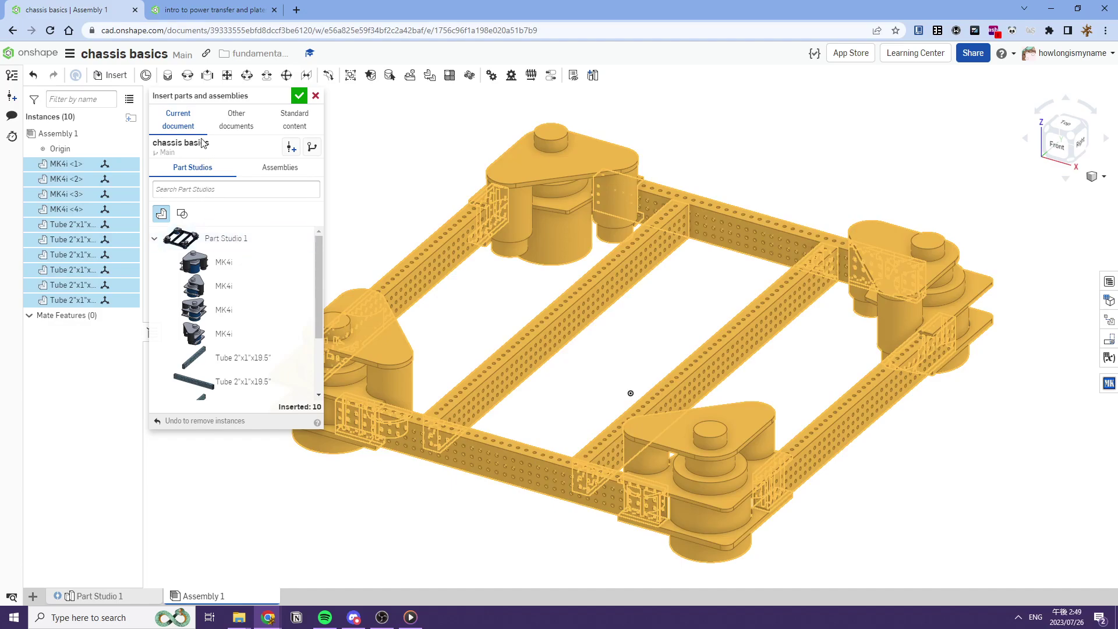
pyautogui.click(300, 96)
pyautogui.hotkey('shift', '4')
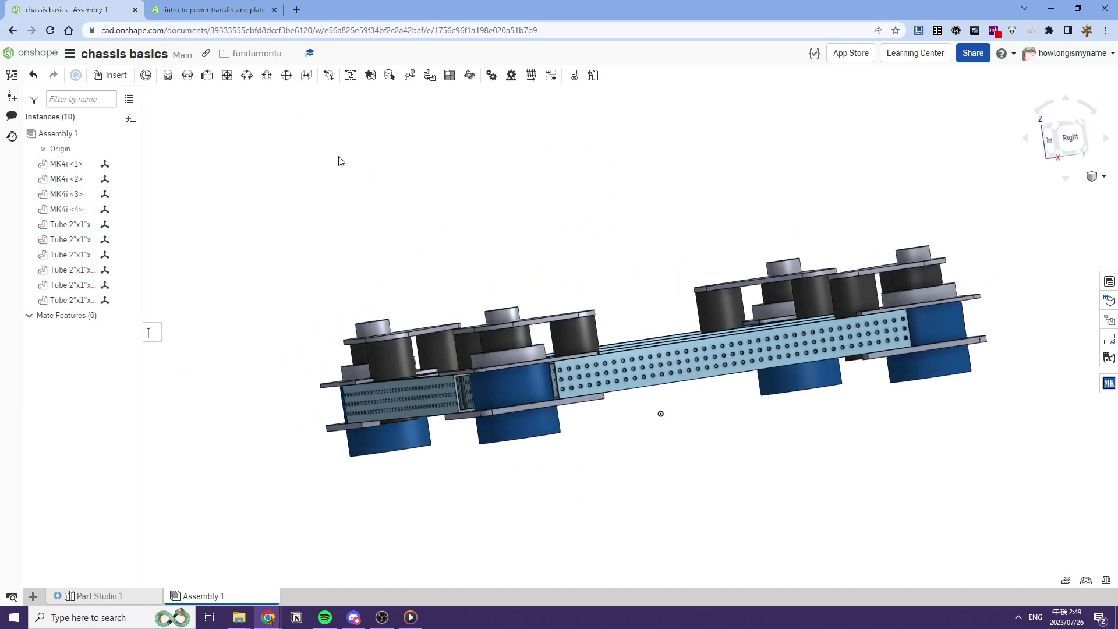
# Fix one of the frame's inner cross tubes, Tube 2"x1"x26" <2>, in place in the assembly.
pyautogui.click(1067, 140)
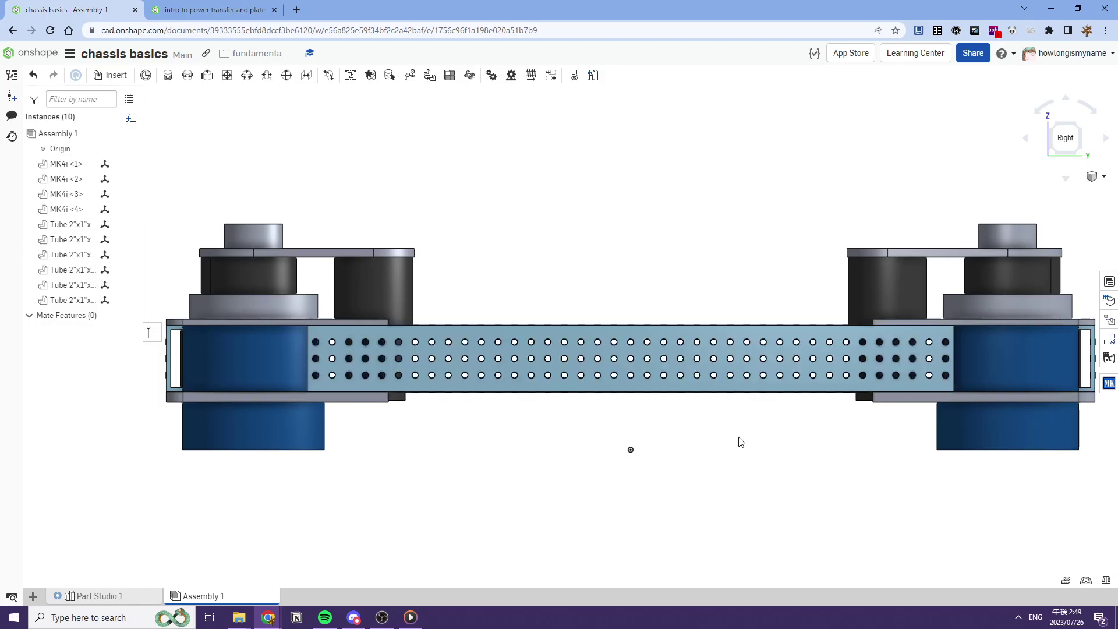
pyautogui.scroll(-1, 340, 445)
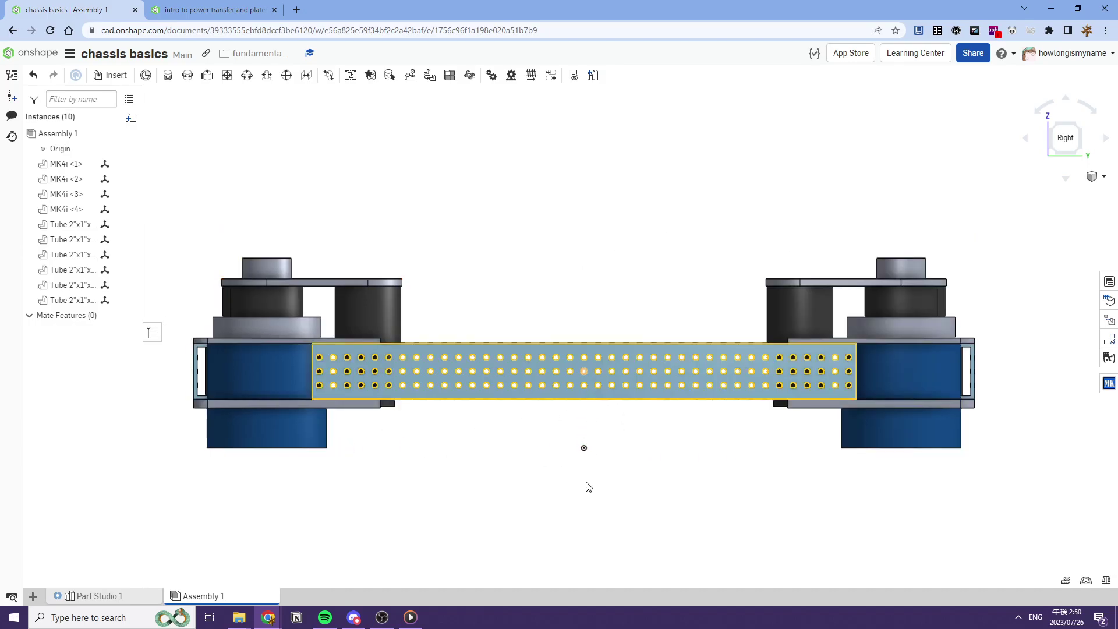
pyautogui.scroll(-3, 607, 463)
pyautogui.moveTo(607, 434); pyautogui.dragTo(603, 476, button='right')
pyautogui.scroll(5, 565, 303)
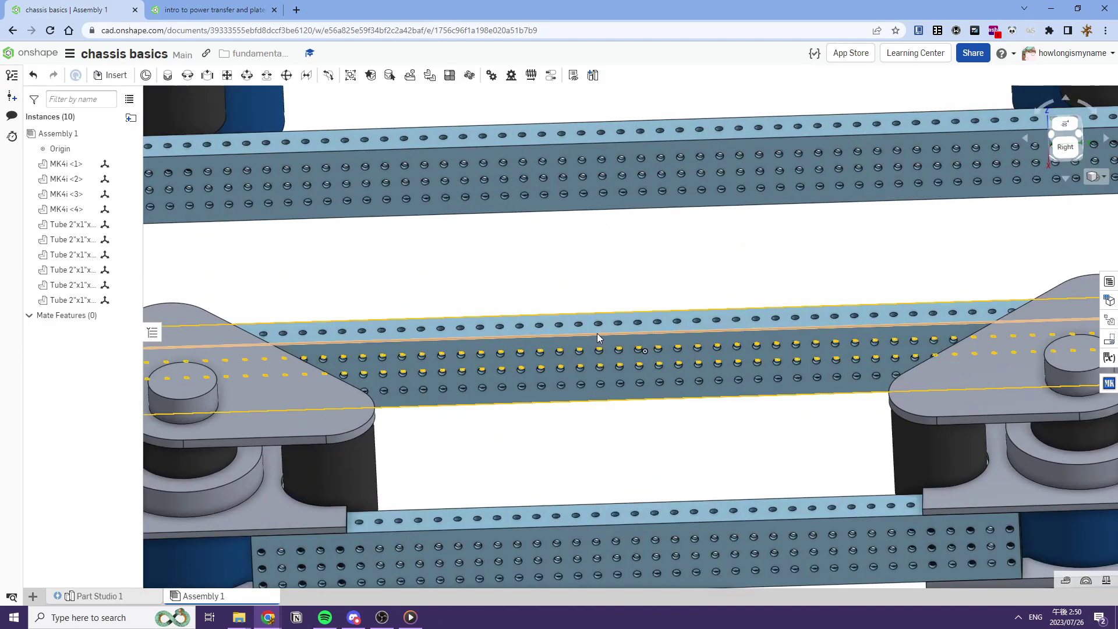
pyautogui.rightClick(597, 337)
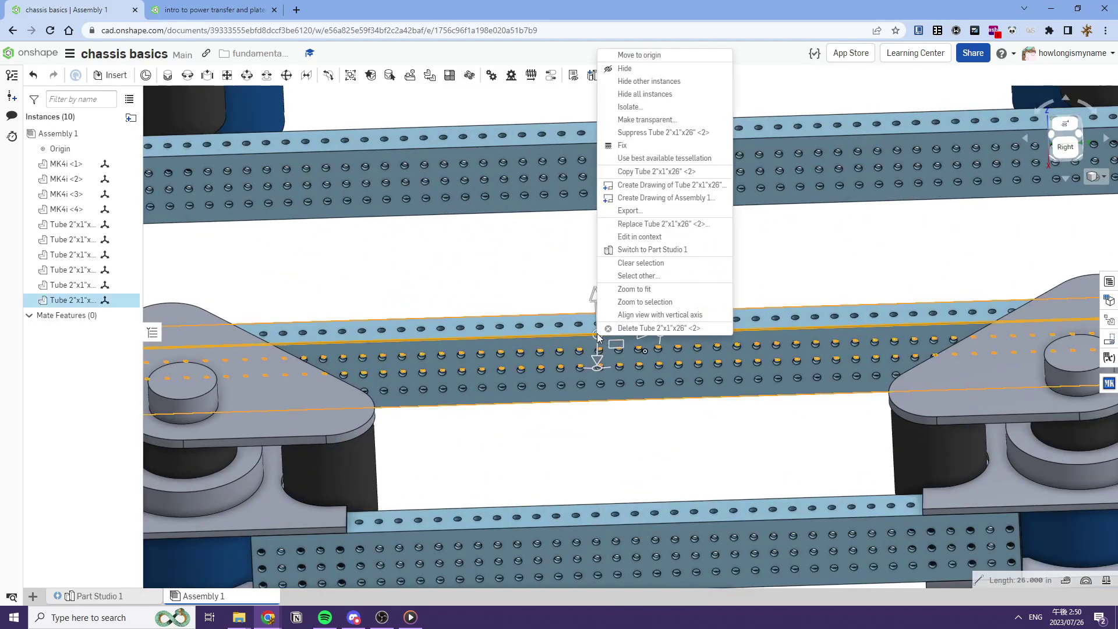
pyautogui.click(626, 145)
pyautogui.scroll(-5, 617, 271)
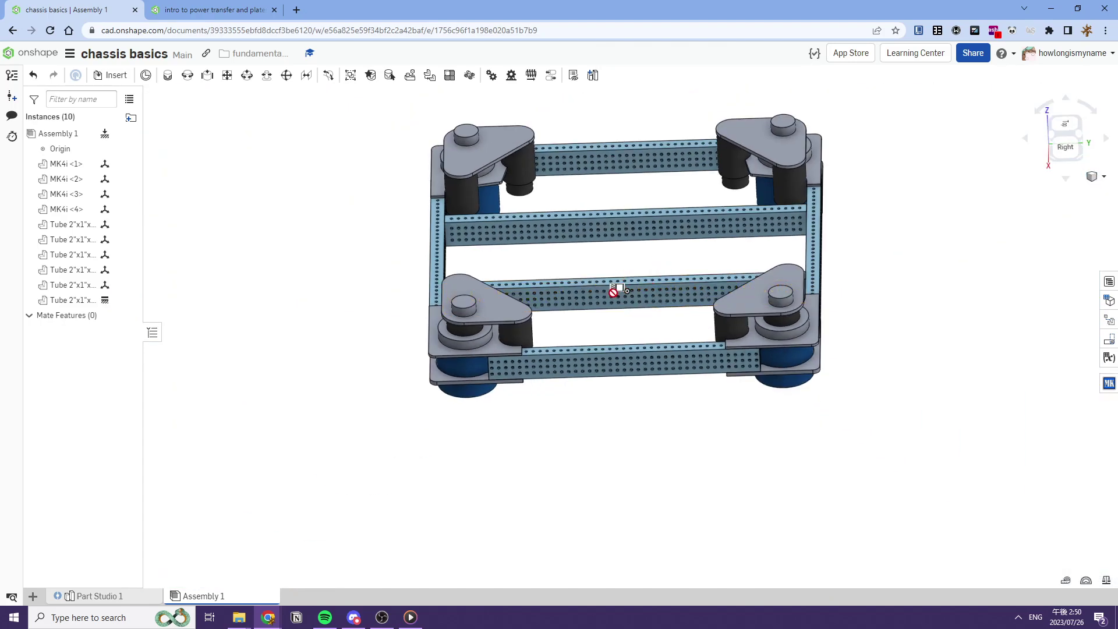
# Group all the swerve modules and tubes of the chassis so they stay together.
pyautogui.moveTo(928, 467); pyautogui.dragTo(370, 117)
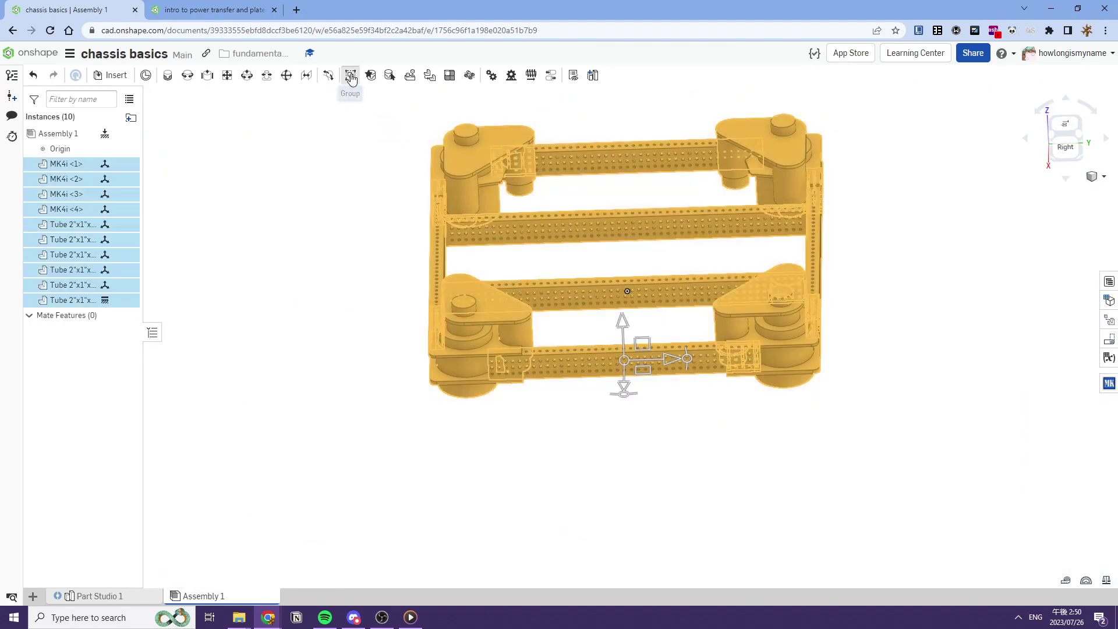
pyautogui.click(351, 77)
pyautogui.click(268, 95)
pyautogui.scroll(-2, 428, 245)
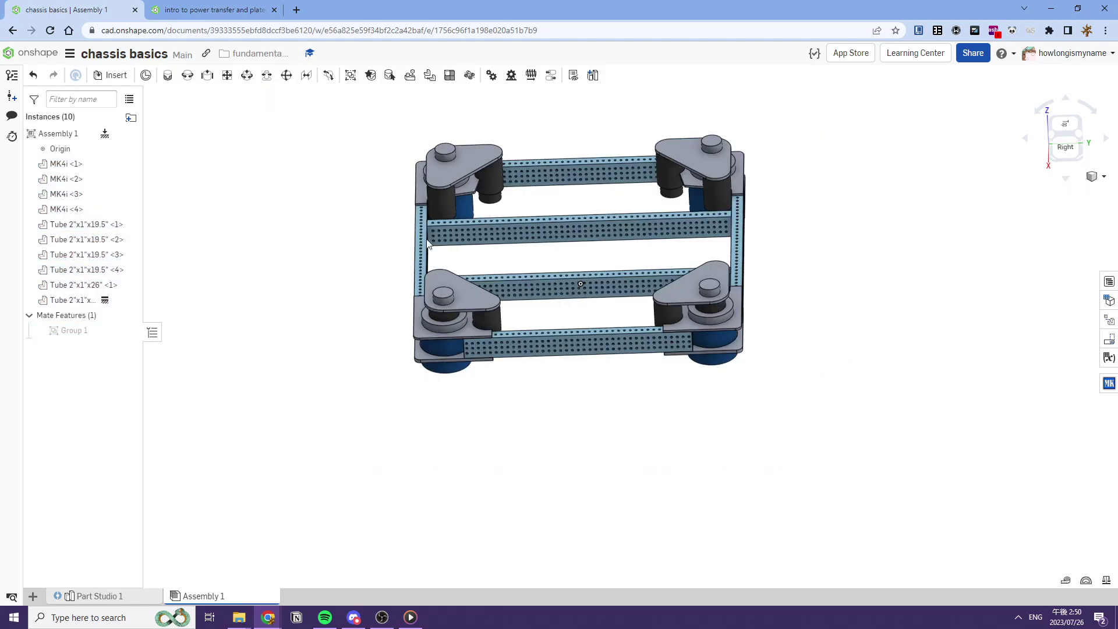
# Examine the grouped chassis frame, especially where the inner cross tubes meet the two side tubes.
pyautogui.moveTo(459, 245); pyautogui.dragTo(537, 265, button='right')
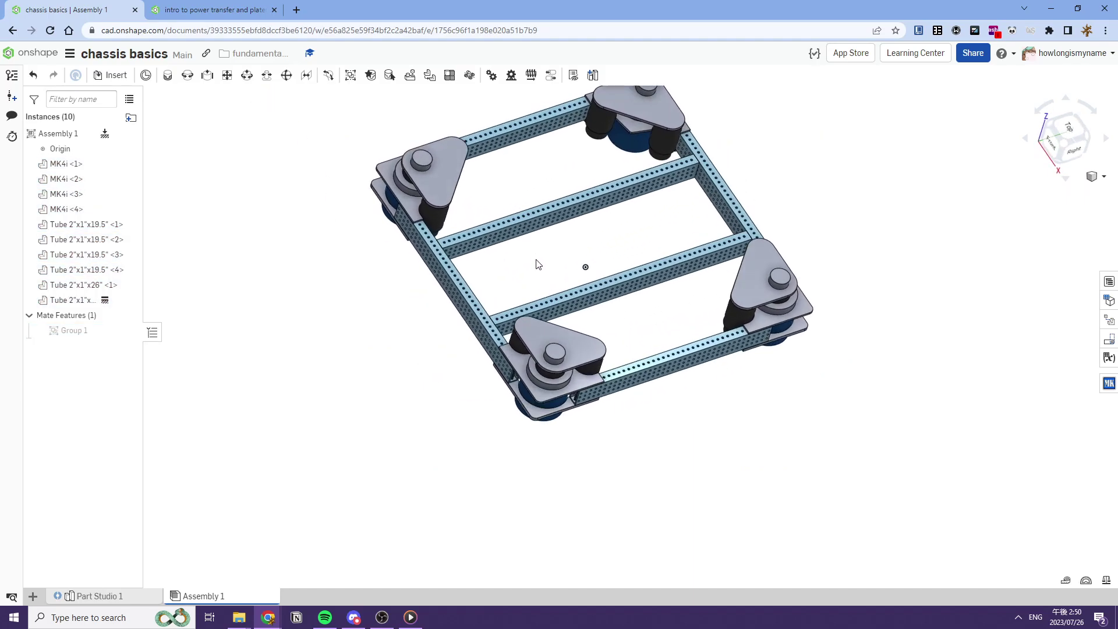
pyautogui.moveTo(611, 270); pyautogui.dragTo(573, 253, button='right')
pyautogui.scroll(-5, 563, 162)
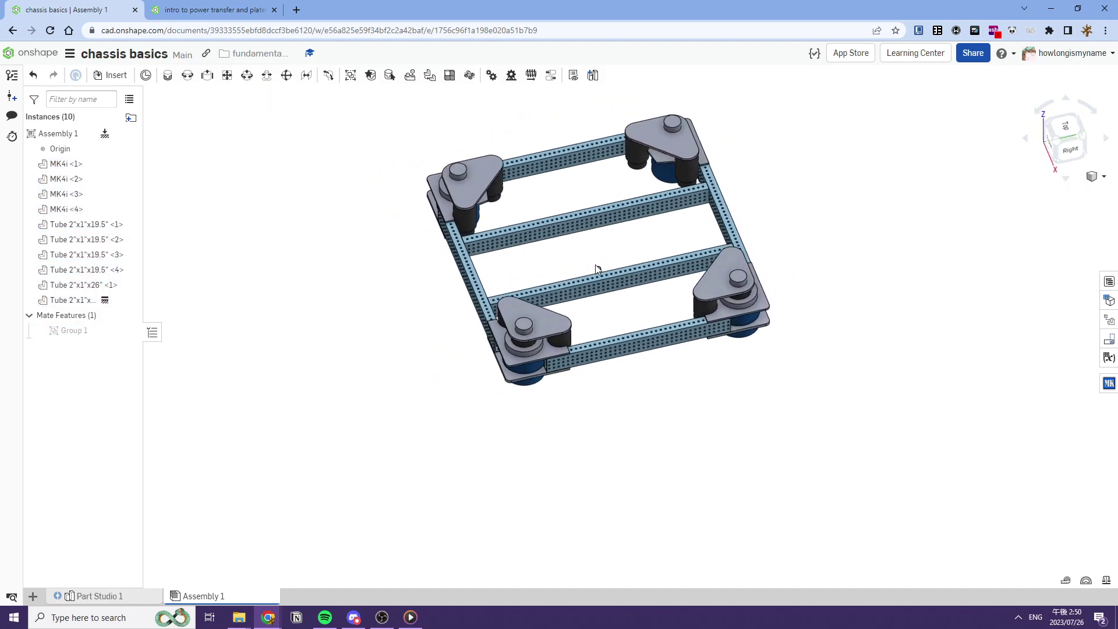
pyautogui.scroll(5, 564, 162)
pyautogui.moveTo(564, 162); pyautogui.dragTo(561, 334, button='right')
pyautogui.scroll(-3, 562, 334)
pyautogui.scroll(3, 568, 265)
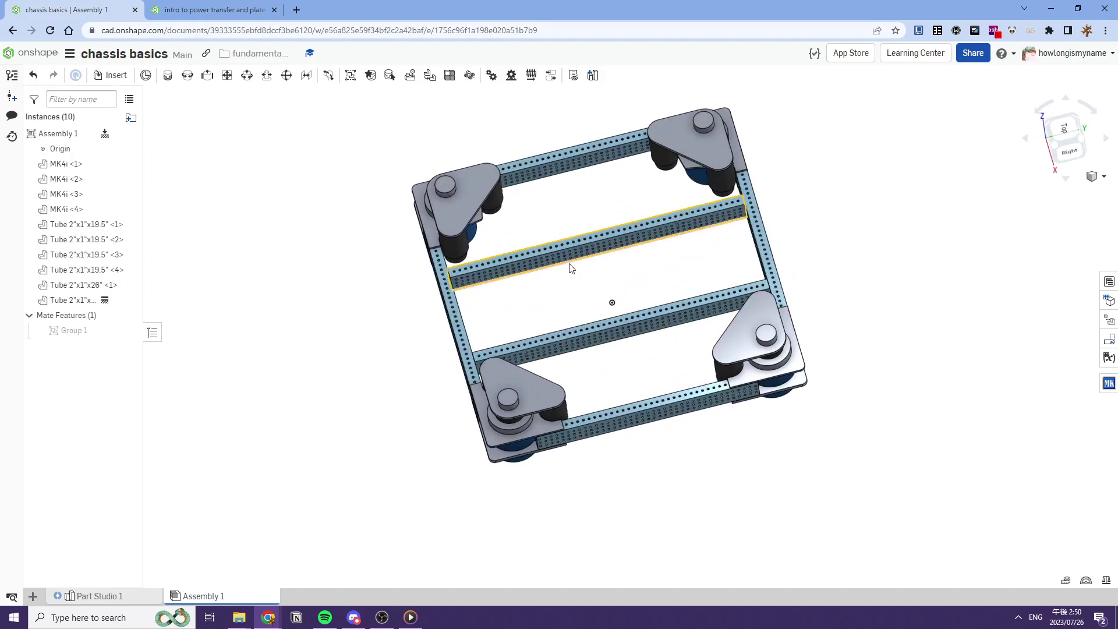
pyautogui.moveTo(568, 267)
pyautogui.mouseDown(button='right')
pyautogui.moveTo(569, 222)
pyautogui.moveTo(607, 249)
pyautogui.moveTo(554, 280)
pyautogui.mouseUp(button='right')
pyautogui.scroll(3, 553, 280)
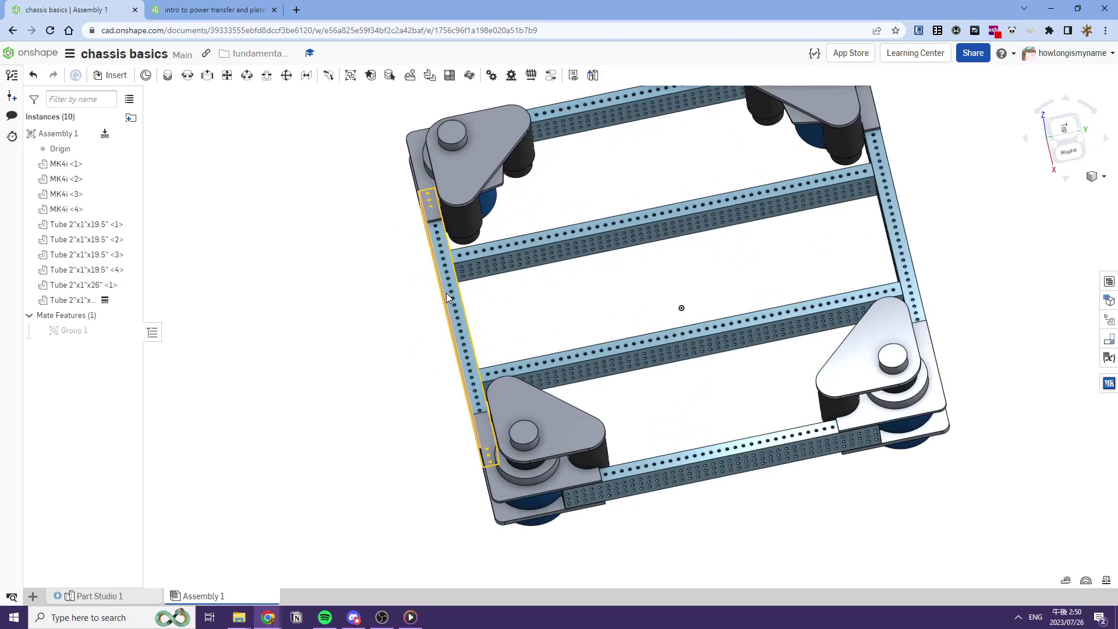
# Try hiding the two 19.5-inch side tubes at the ends of the cross tubes, and undo the hiding.
pyautogui.rightClick(893, 215)
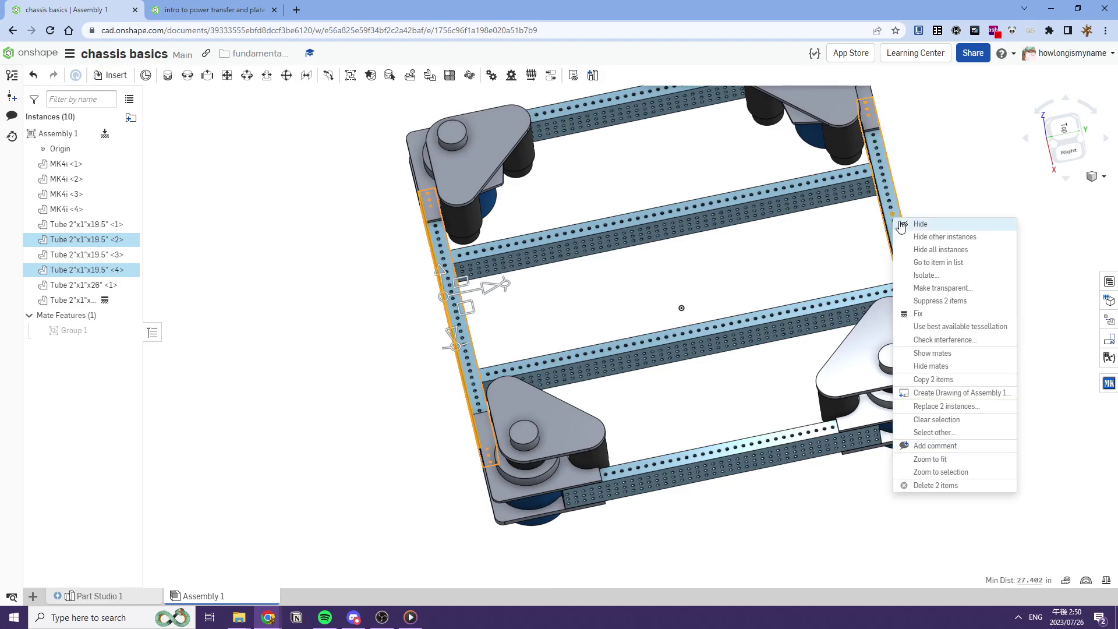
pyautogui.click(917, 222)
pyautogui.moveTo(917, 222); pyautogui.dragTo(851, 200, button='right')
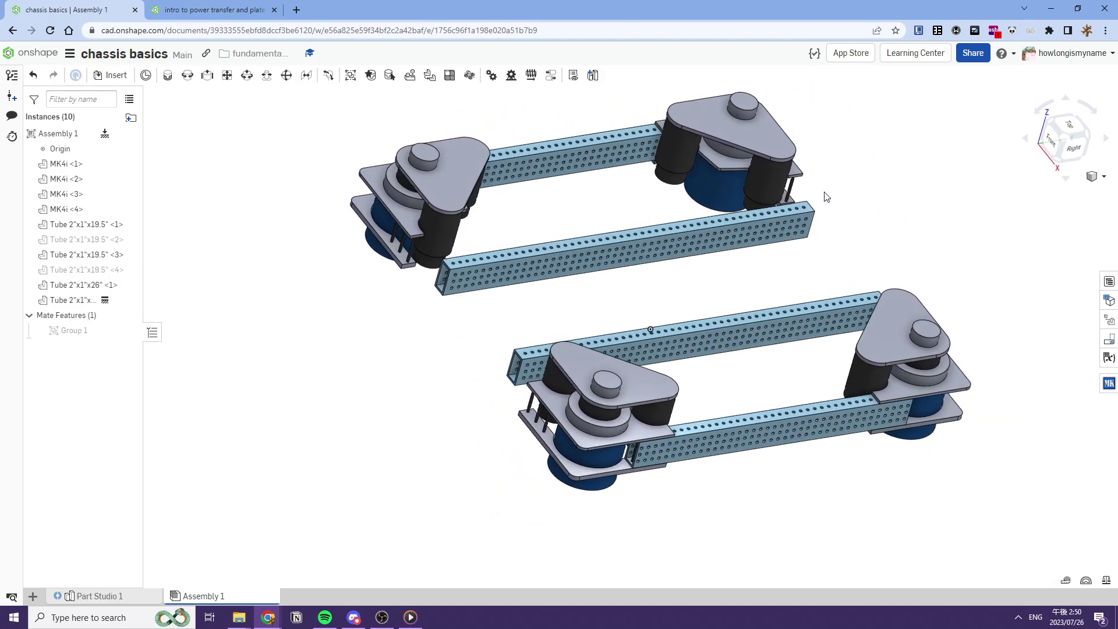
pyautogui.moveTo(757, 250); pyautogui.dragTo(657, 257, button='right')
pyautogui.hotkey('ctrl', 'z')
# Hide the two 19.5-inch side tubes, <2> and <4>, to expose the open ends of the cross tubes.
pyautogui.moveTo(436, 279); pyautogui.dragTo(453, 303, button='right')
pyautogui.rightClick(453, 304)
pyautogui.click(729, 235)
pyautogui.click(839, 181)
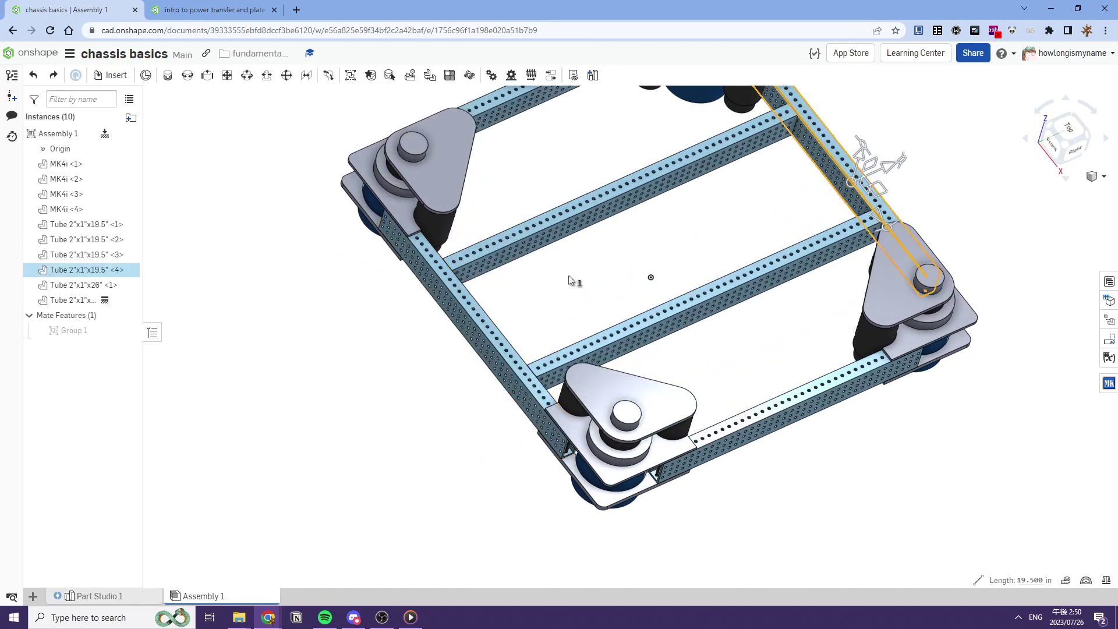
pyautogui.click(487, 325)
pyautogui.rightClick(466, 323)
pyautogui.click(495, 334)
# Search the parts library for "tube plug".
pyautogui.moveTo(495, 335); pyautogui.dragTo(542, 326, button='right')
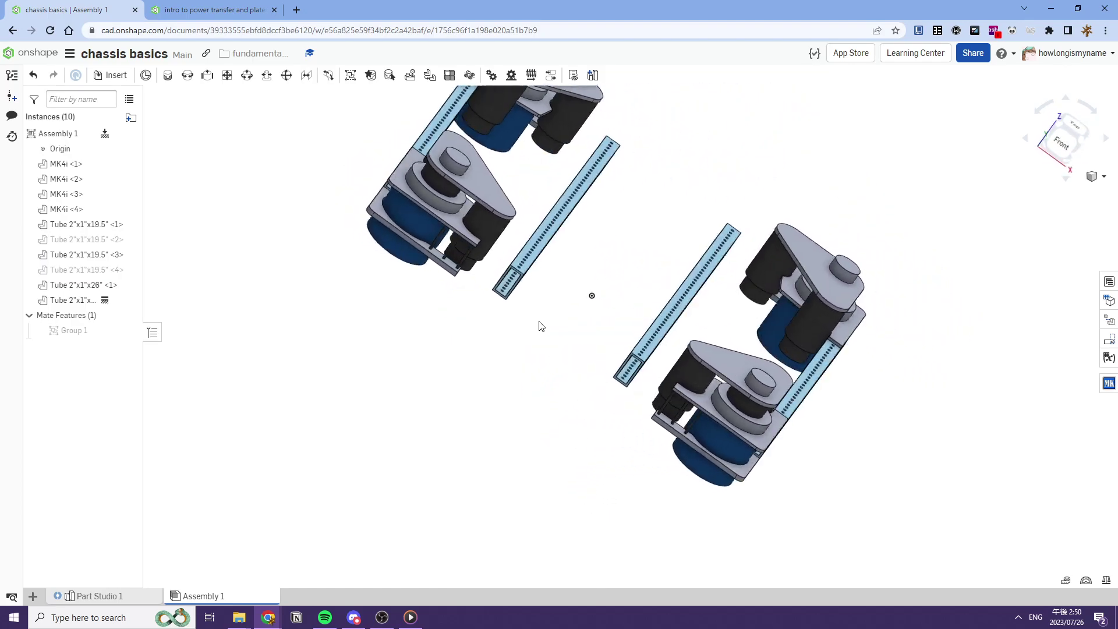
pyautogui.scroll(7, 510, 297)
pyautogui.moveTo(495, 292); pyautogui.dragTo(524, 280, button='right')
pyautogui.scroll(-7, 515, 280)
pyautogui.scroll(-3, 449, 270)
pyautogui.click(1108, 383)
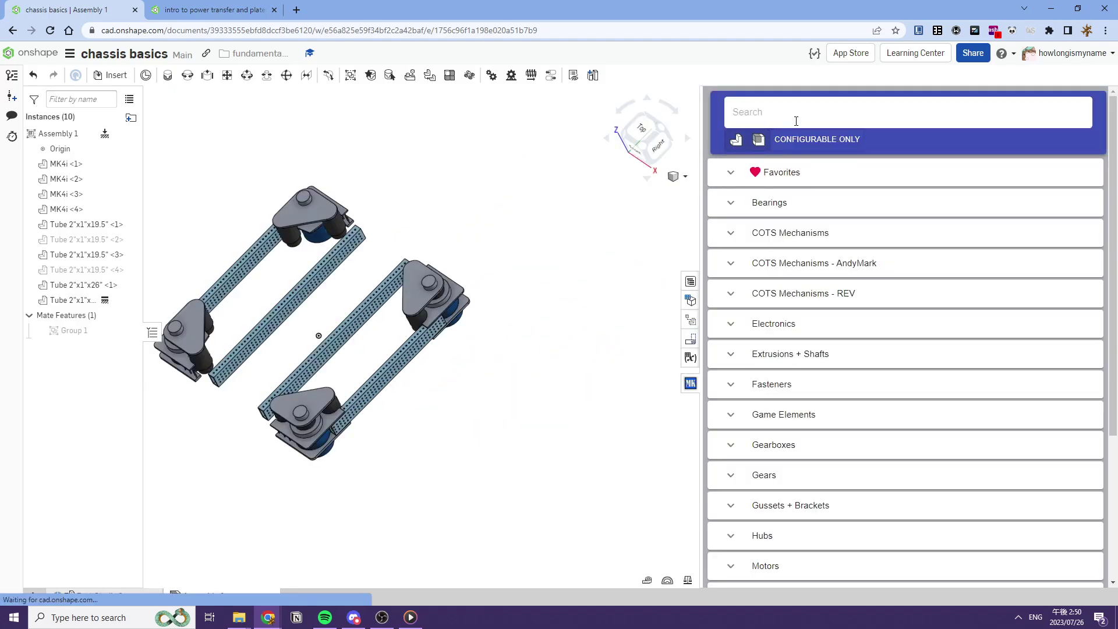
pyautogui.click(796, 120)
pyautogui.write('tube plug')
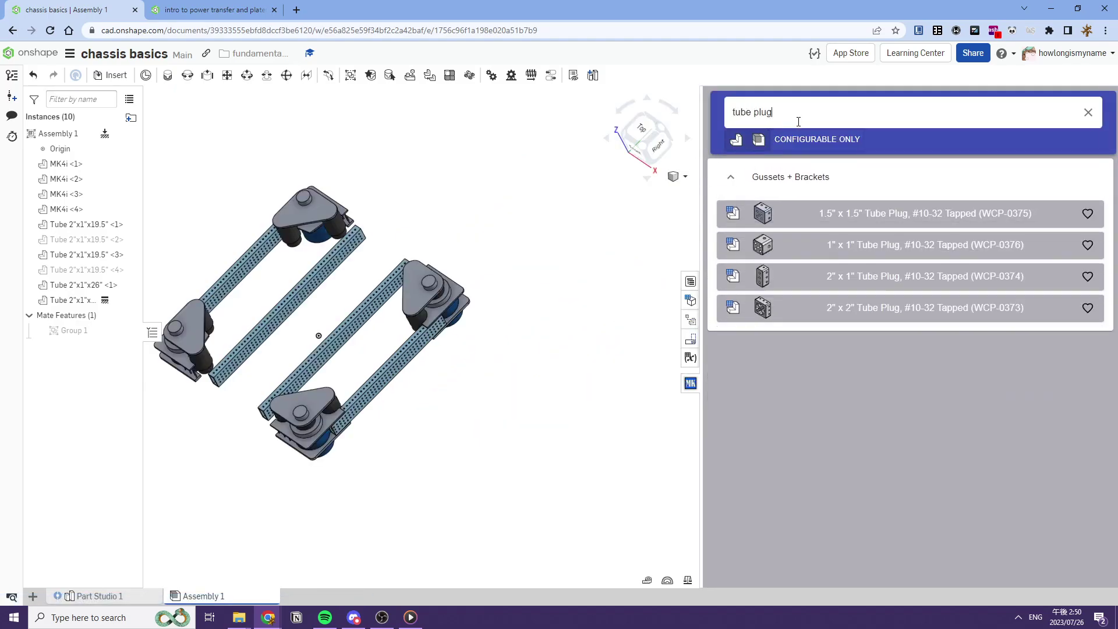
# Insert the 2" x 1" Tube Plug, #10-32 Tapped (WCP-0374) with the None (0.125" Wall Tube) configuration.
pyautogui.click(858, 282)
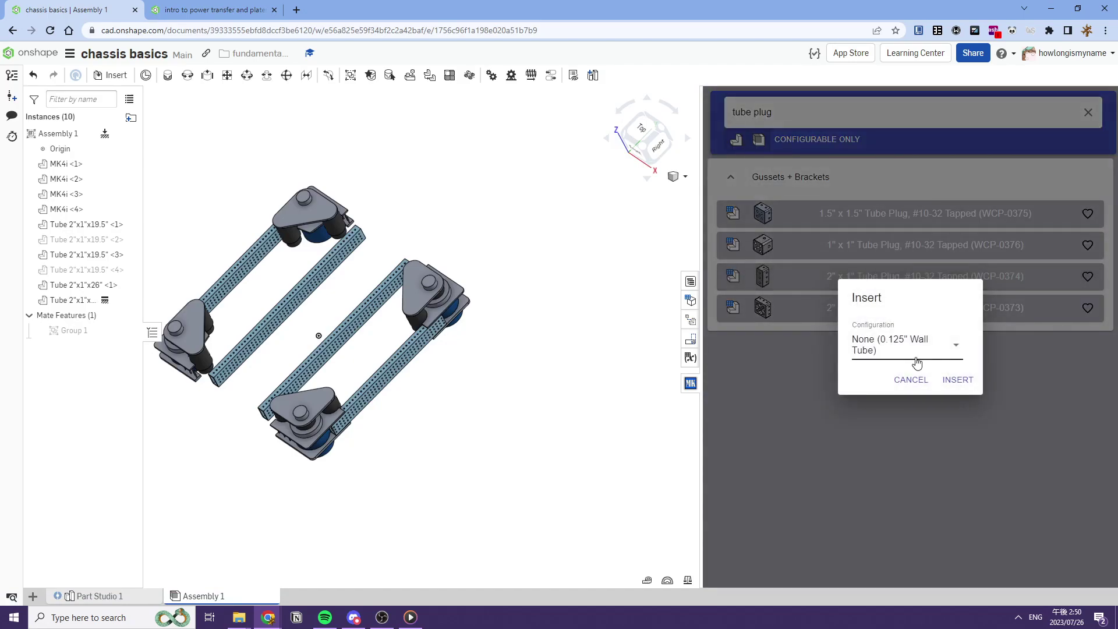
pyautogui.click(911, 352)
pyautogui.click(909, 343)
pyautogui.click(949, 385)
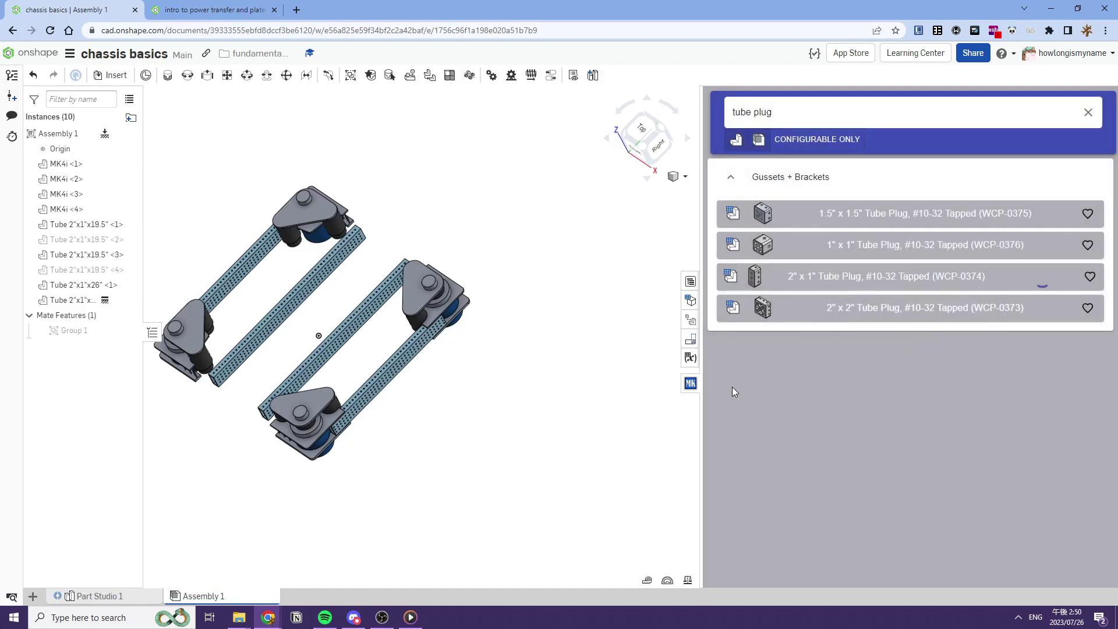
pyautogui.click(690, 383)
# Begin a Fastened mate with the hole on the tube plug's bottom end face as its first mate connector.
pyautogui.scroll(3, 524, 335)
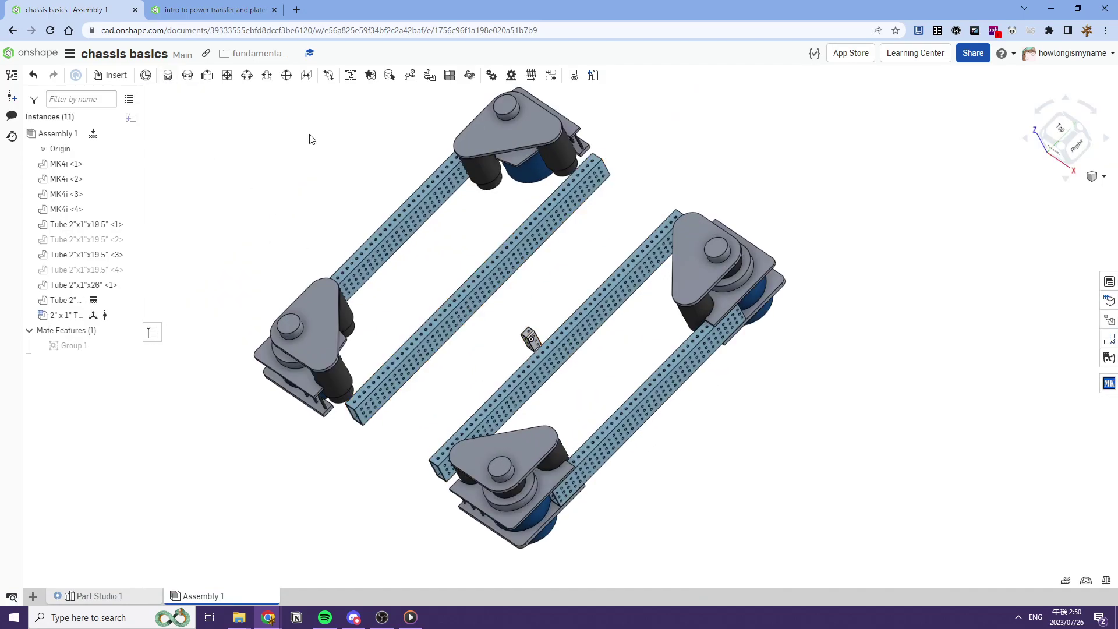
pyautogui.click(168, 75)
pyautogui.scroll(4, 531, 331)
pyautogui.moveTo(532, 331); pyautogui.dragTo(549, 309, button='right')
pyautogui.scroll(-4, 535, 321)
pyautogui.scroll(8, 531, 324)
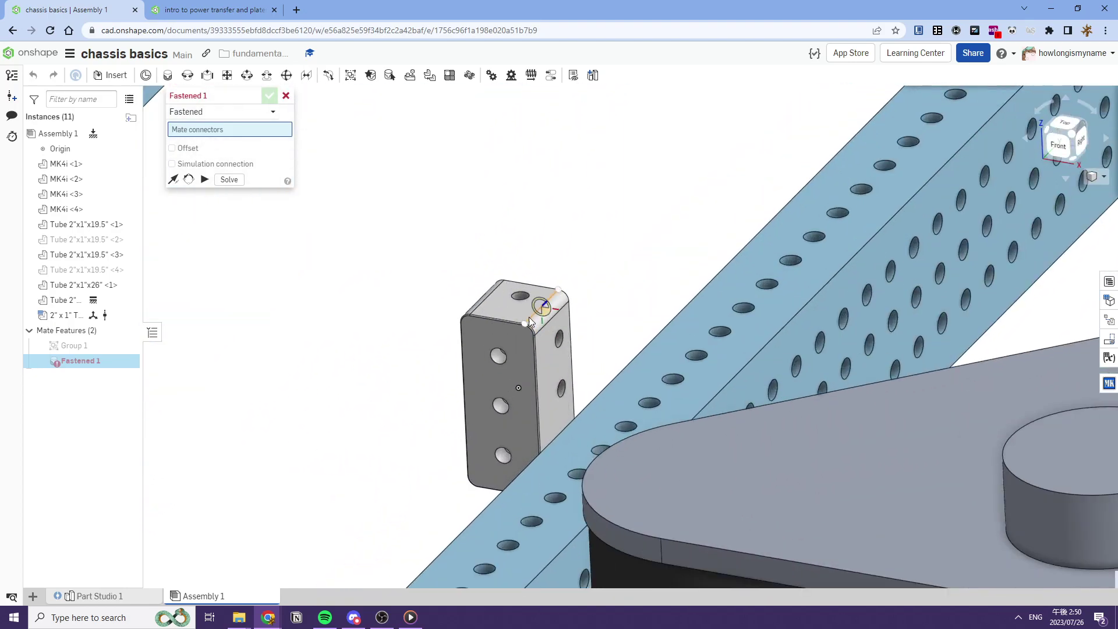
pyautogui.scroll(3, 525, 314)
pyautogui.scroll(-6, 513, 275)
pyautogui.moveTo(512, 275); pyautogui.dragTo(523, 205, button='right')
pyautogui.scroll(4, 500, 343)
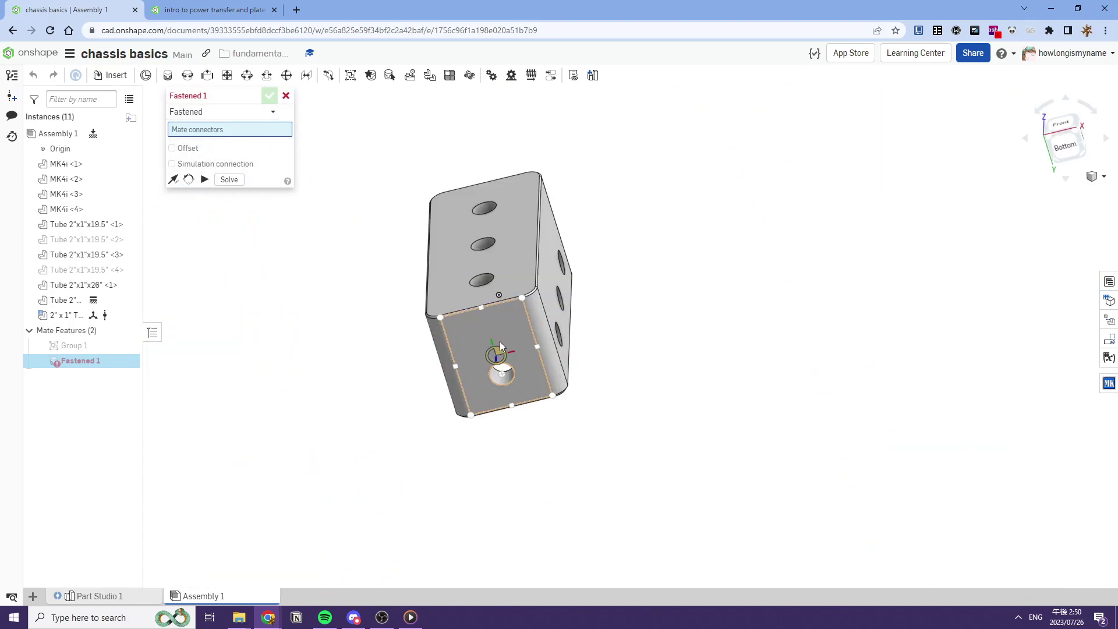
pyautogui.click(506, 372)
# Fasten the plug to the end hole in the bottom wall of the other 26-inch cross tube, seating it inside the tube's front end.
pyautogui.scroll(-7, 505, 370)
pyautogui.moveTo(505, 370); pyautogui.dragTo(486, 443, button='right')
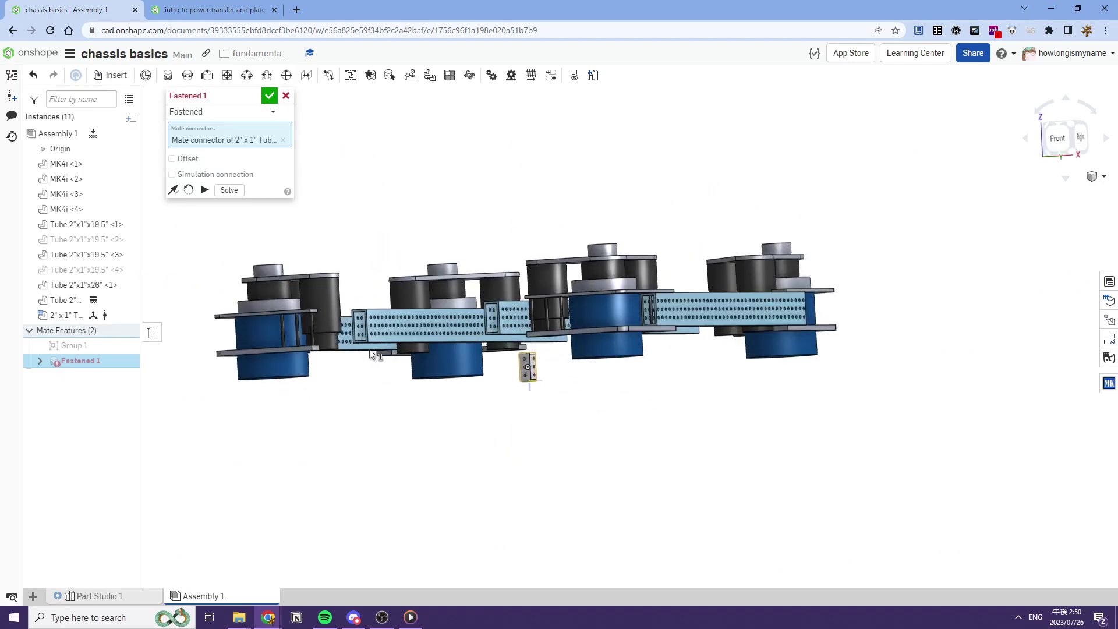
pyautogui.scroll(3, 379, 356)
pyautogui.moveTo(379, 355); pyautogui.dragTo(384, 395, button='right')
pyautogui.scroll(3, 384, 395)
pyautogui.click(391, 465)
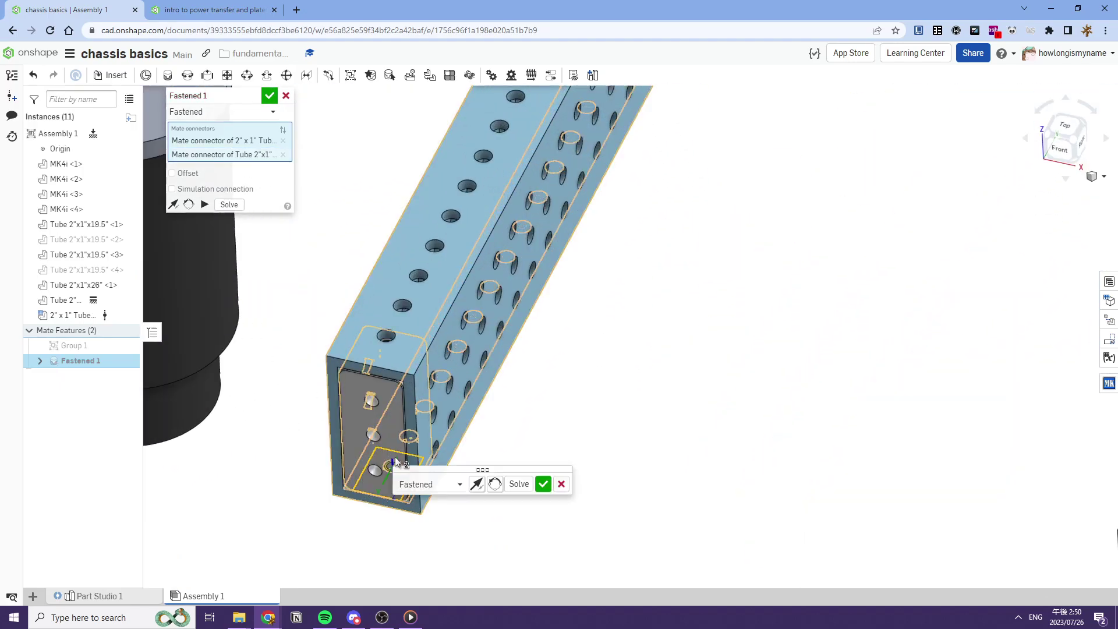
pyautogui.click(539, 483)
pyautogui.scroll(-5, 437, 175)
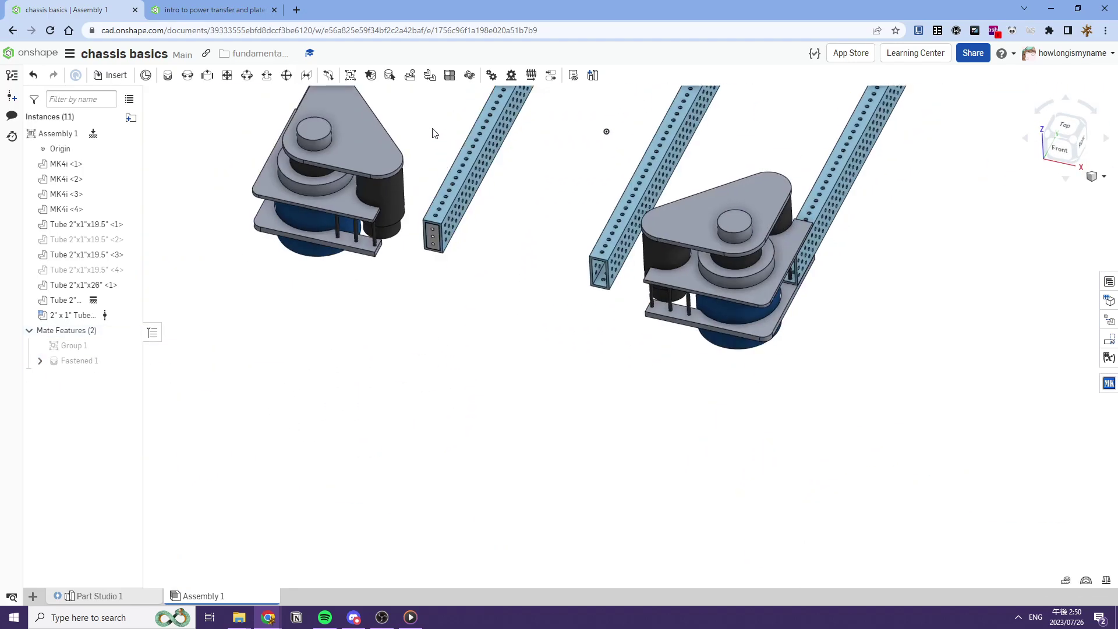
# Set up a Replicate of the tube plug using its Fastened 1 mate, with Match individual edges as the matching method.
pyautogui.click(412, 76)
pyautogui.scroll(3, 437, 247)
pyautogui.click(427, 224)
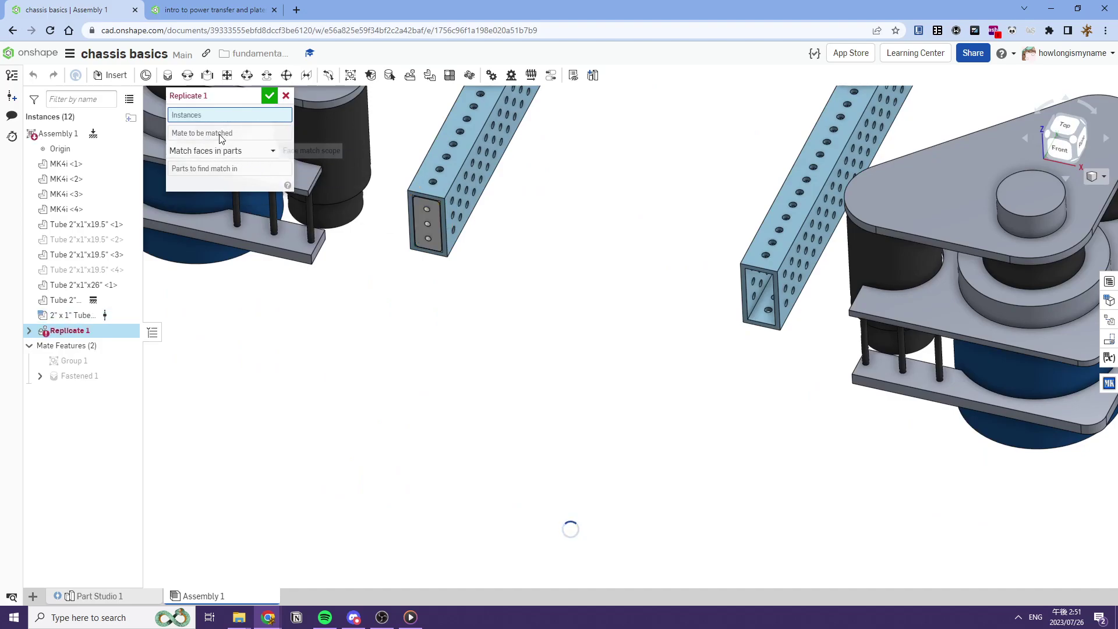
pyautogui.click(428, 215)
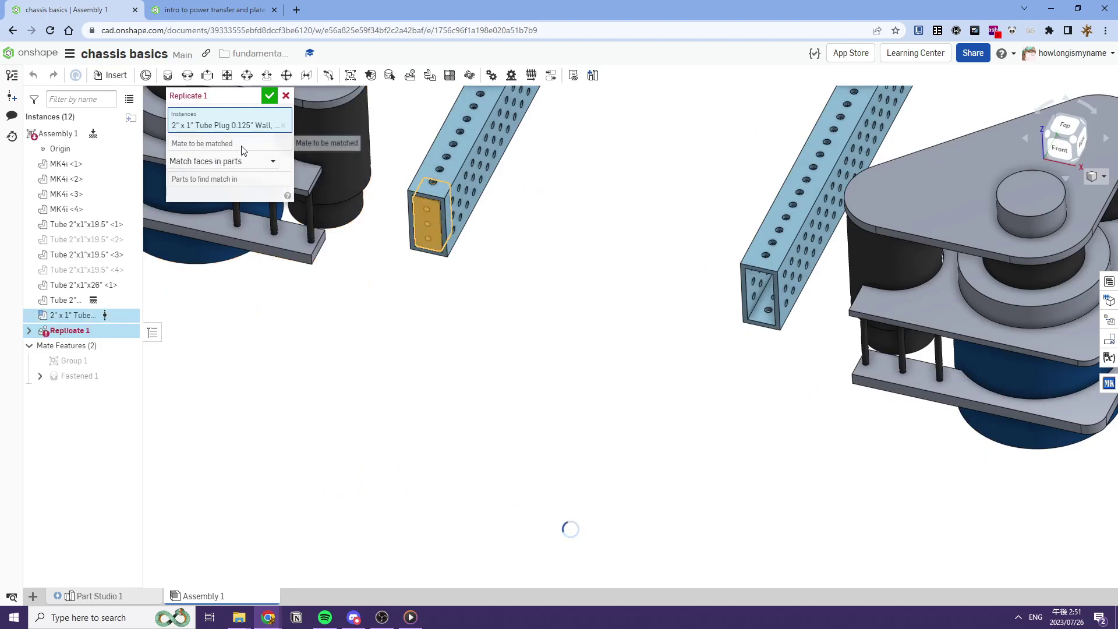
pyautogui.click(389, 177)
pyautogui.moveTo(389, 177); pyautogui.dragTo(411, 229, button='middle')
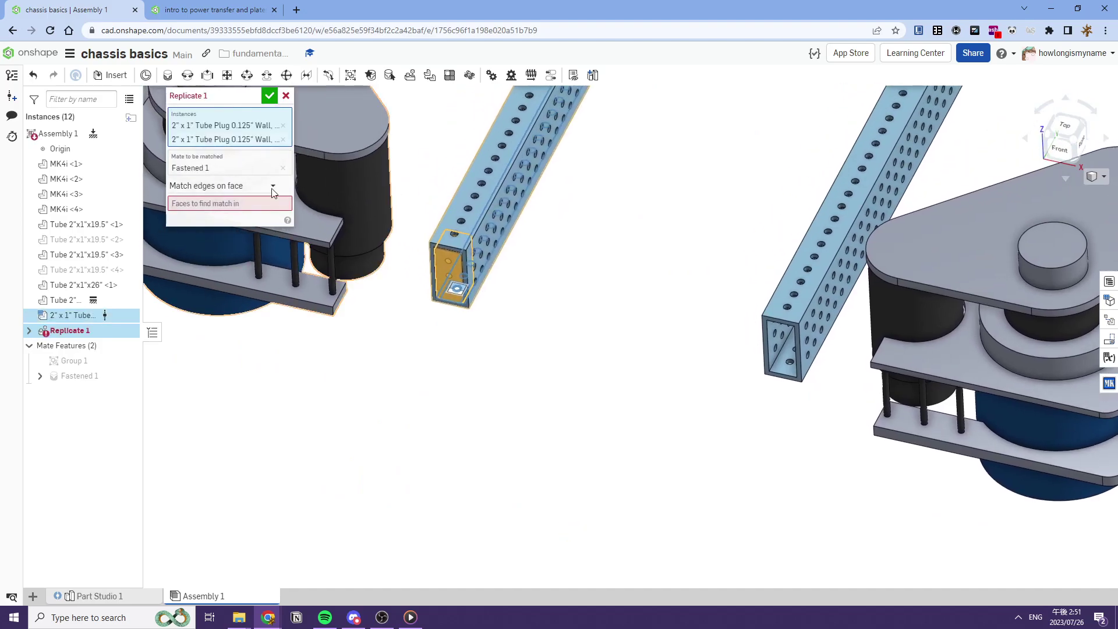
pyautogui.click(238, 186)
pyautogui.click(233, 218)
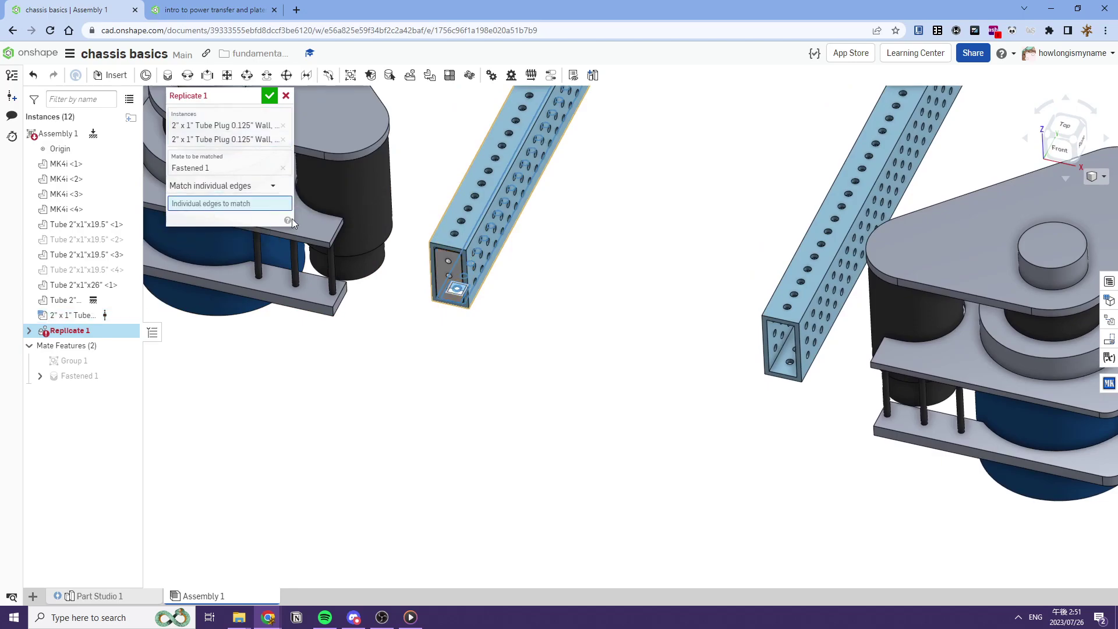
# Choose an end-hole edge at each end of Tube 2"x1"x26" <2> as match targets for the plug copies.
pyautogui.click(790, 368)
pyautogui.moveTo(790, 368); pyautogui.dragTo(728, 359, button='right')
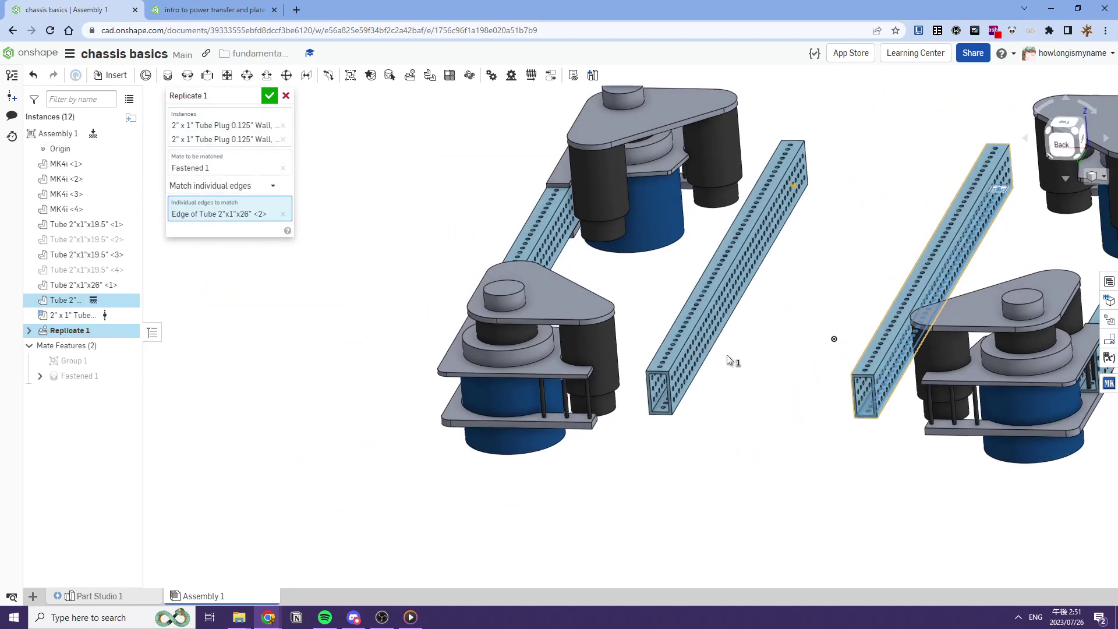
pyautogui.scroll(5, 664, 411)
pyautogui.click(669, 410)
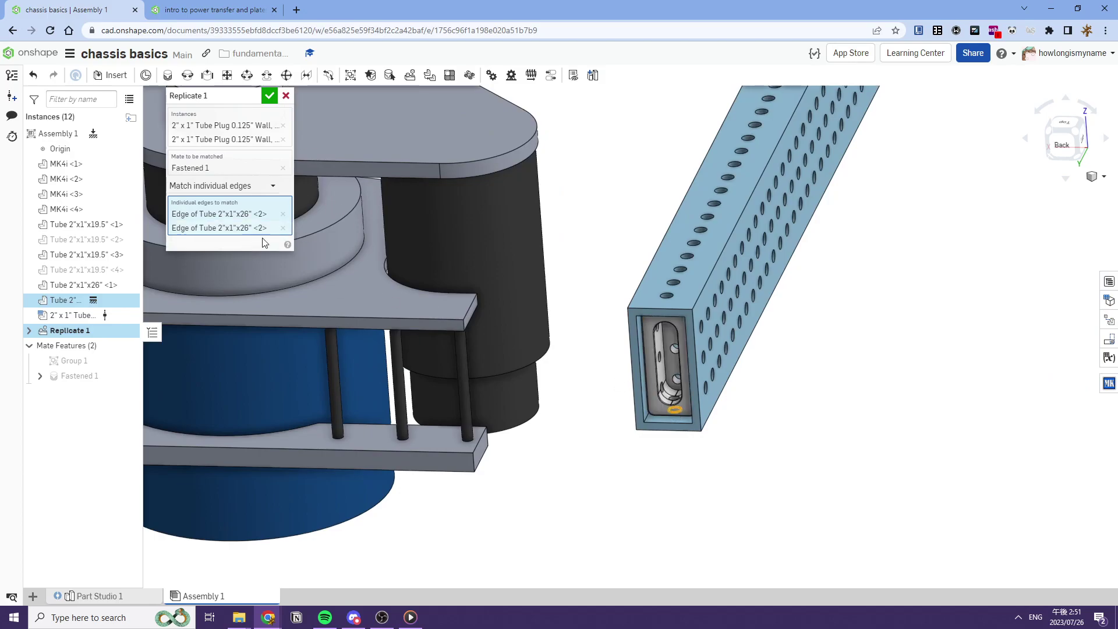
pyautogui.click(283, 228)
pyautogui.moveTo(678, 314); pyautogui.dragTo(680, 223, button='right')
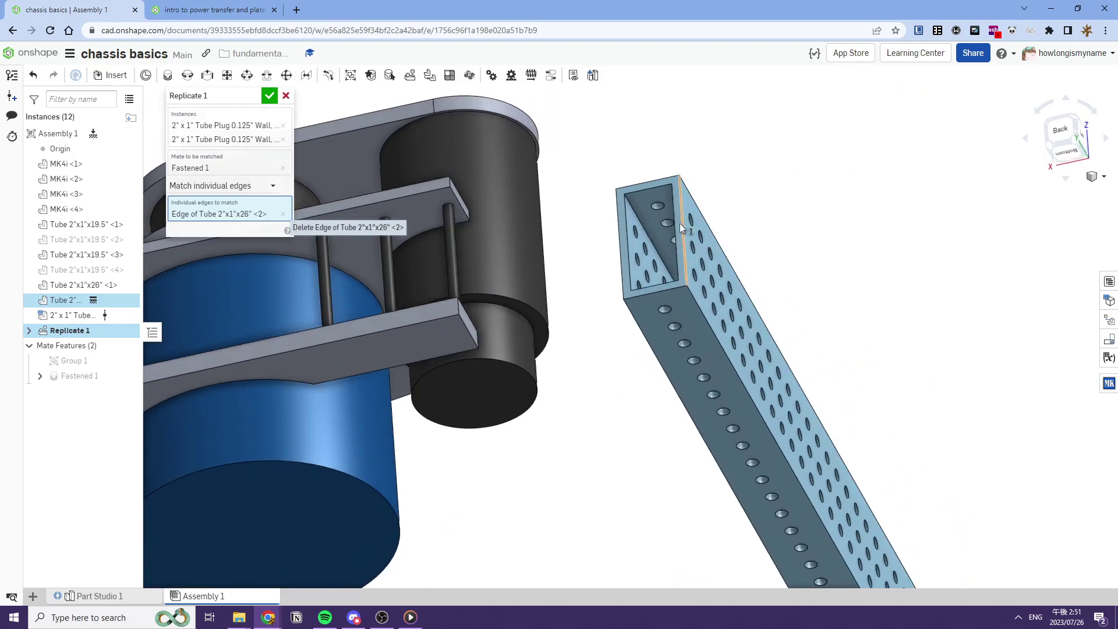
pyautogui.click(652, 209)
pyautogui.scroll(-5, 652, 210)
pyautogui.scroll(5, 646, 207)
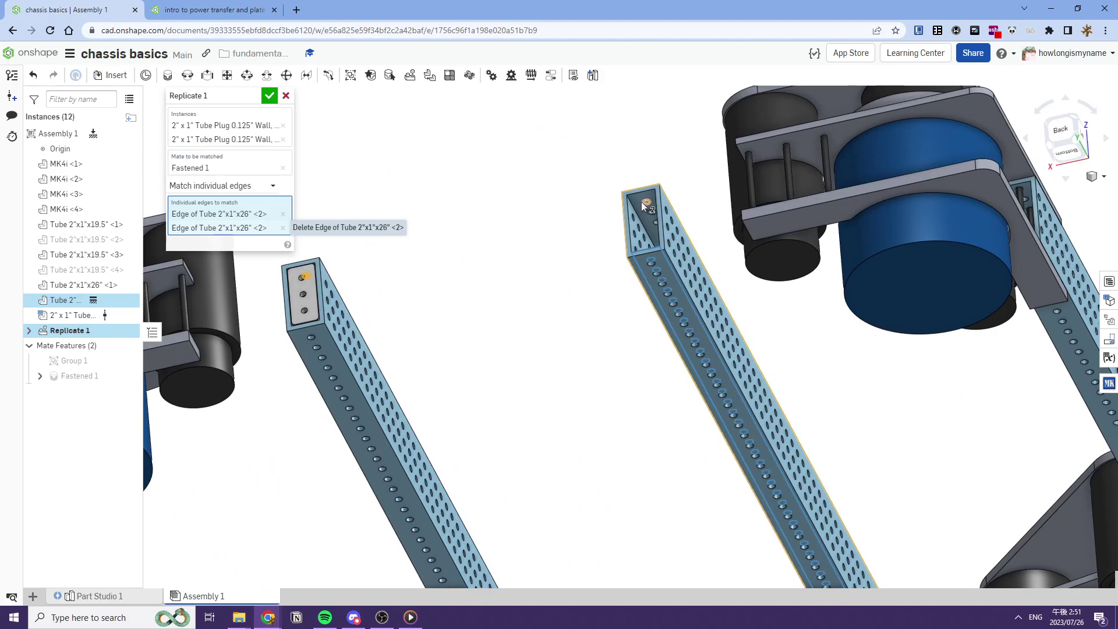
# Add the end-hole edge at the open back end of Tube 2"x1"x26" <1> as a match target and complete the Replicate.
pyautogui.click(641, 202)
pyautogui.scroll(3, 641, 202)
pyautogui.moveTo(641, 202); pyautogui.dragTo(694, 270, button='right')
pyautogui.scroll(-5, 666, 215)
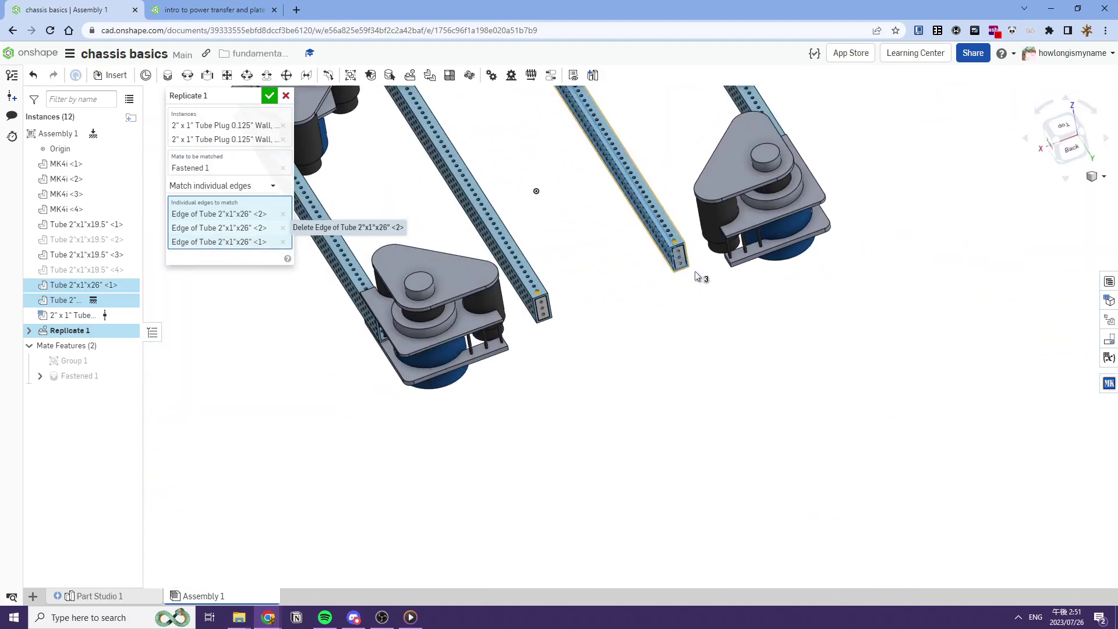
pyautogui.click(275, 96)
pyautogui.scroll(-3, 594, 244)
pyautogui.moveTo(594, 245); pyautogui.dragTo(742, 327, button='middle')
pyautogui.rightClick(742, 327)
pyautogui.click(768, 340)
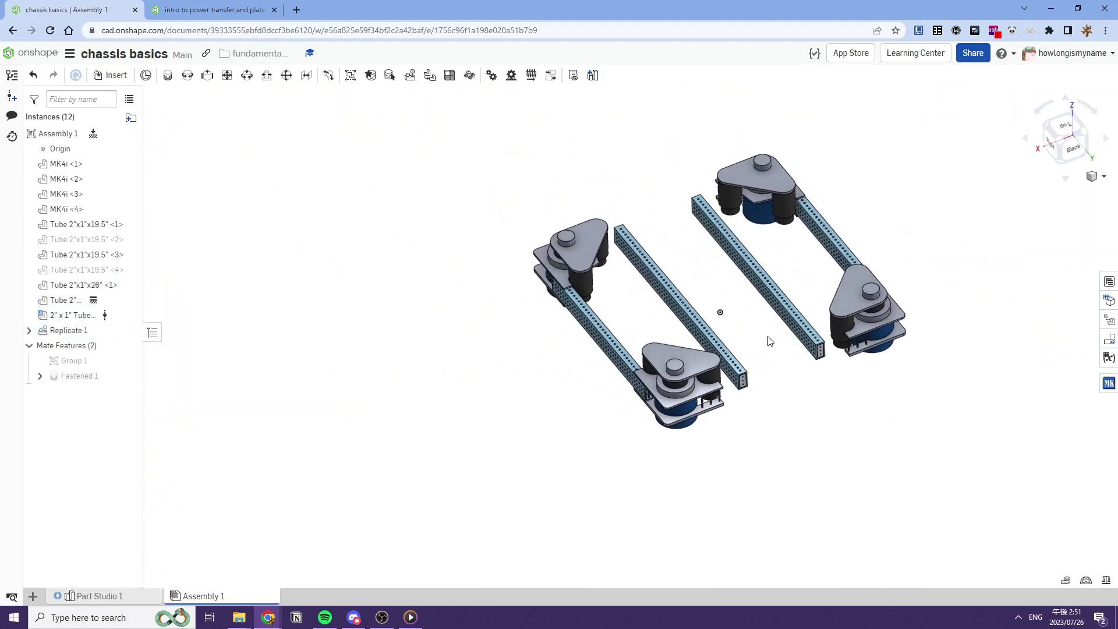
# Set the appearance of all six tubes in Part Studio 1 to the custom dark grey 323232.
pyautogui.moveTo(770, 342); pyautogui.dragTo(642, 369, button='right')
pyautogui.scroll(3, 642, 370)
pyautogui.moveTo(638, 380); pyautogui.dragTo(589, 367, button='right')
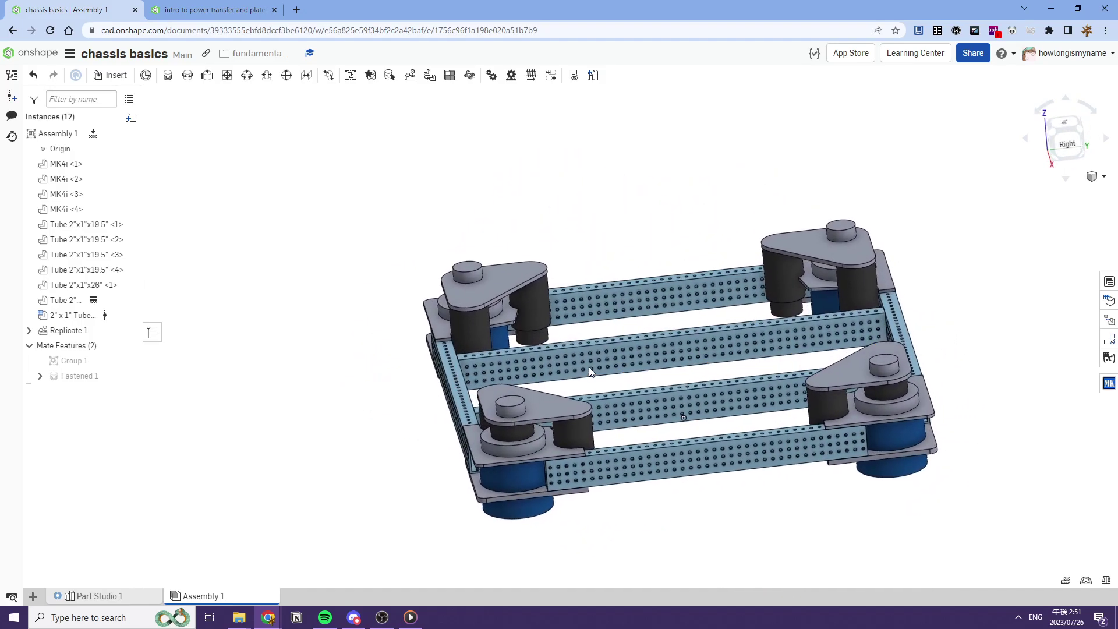
pyautogui.click(132, 595)
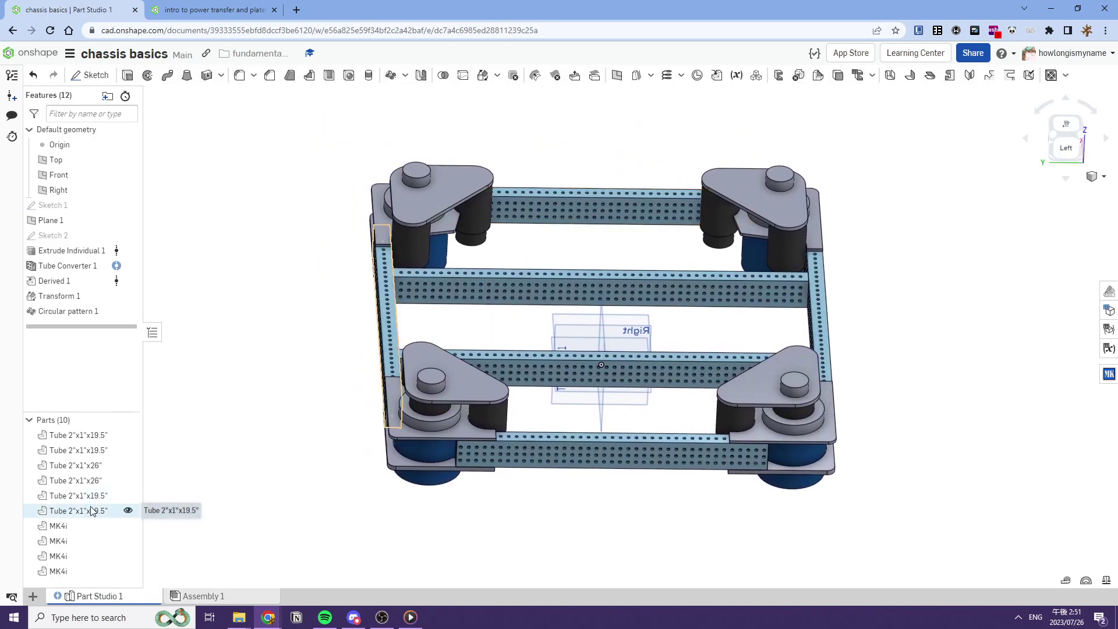
pyautogui.moveTo(90, 510); pyautogui.dragTo(73, 435)
pyautogui.rightClick(70, 448)
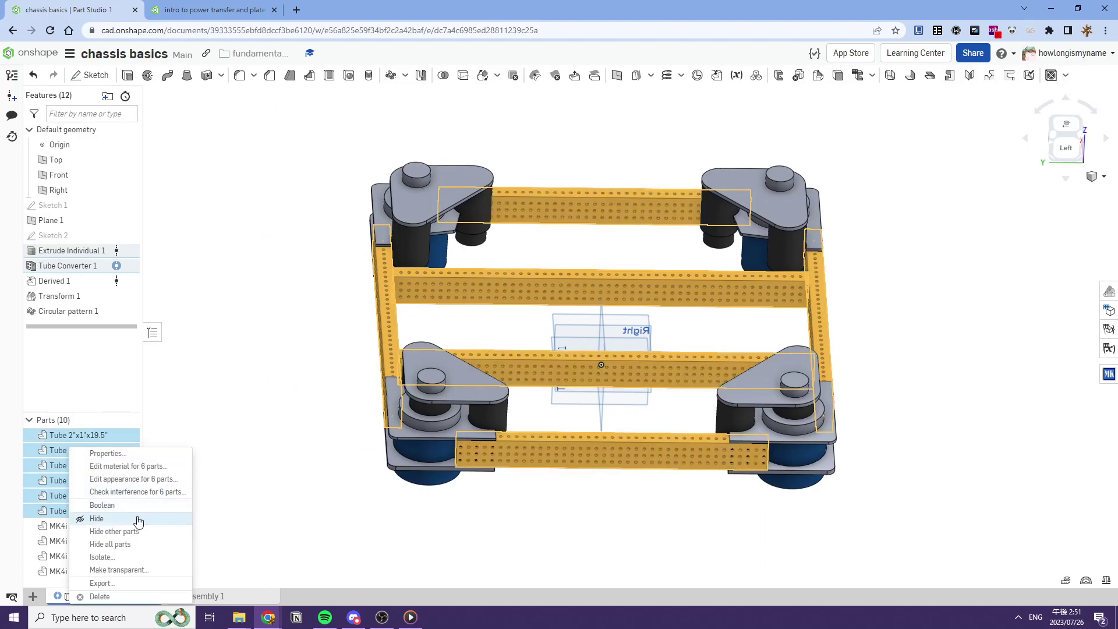
pyautogui.click(149, 478)
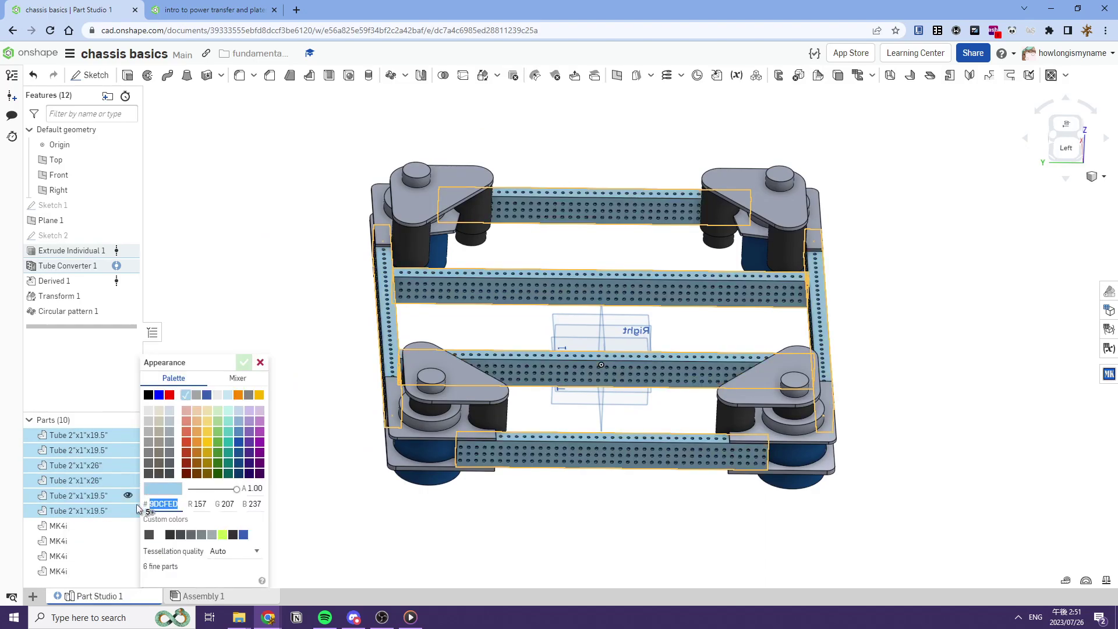
pyautogui.click(169, 536)
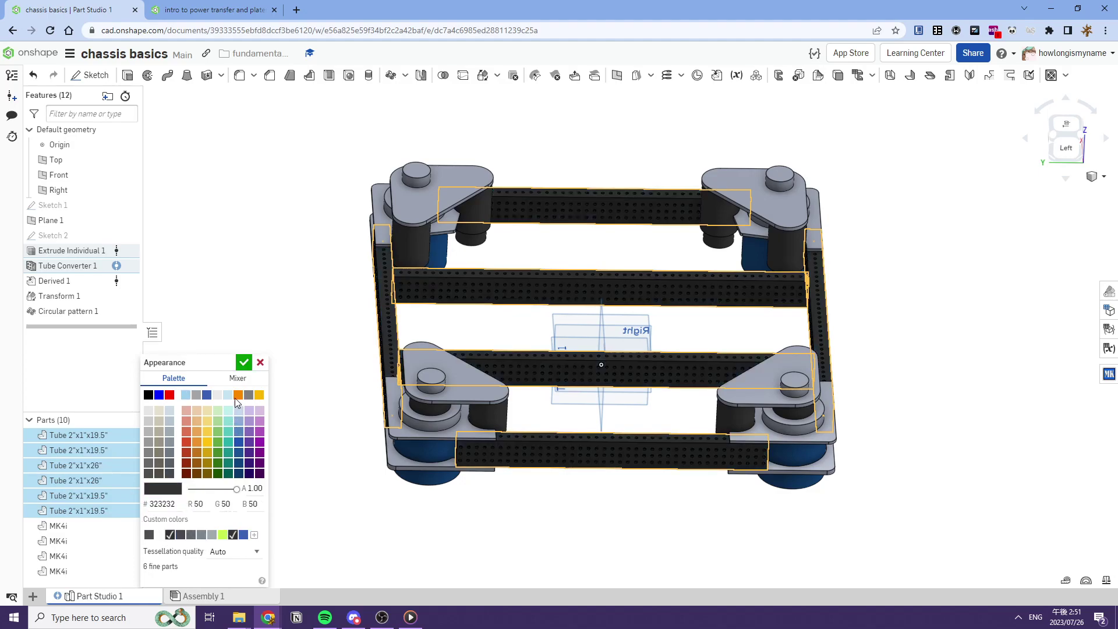
pyautogui.click(243, 365)
pyautogui.moveTo(373, 408); pyautogui.dragTo(459, 428, button='right')
pyautogui.scroll(-3, 477, 454)
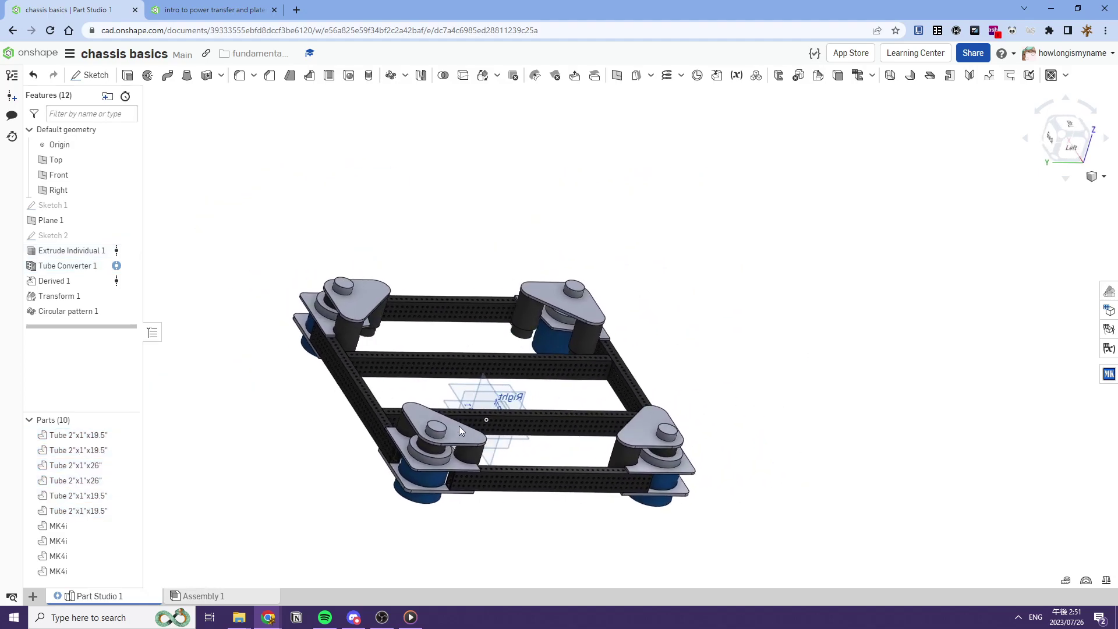
# Delete the simplified swerve module MK4i <4> from its chassis corner in Assembly 1.
pyautogui.click(219, 597)
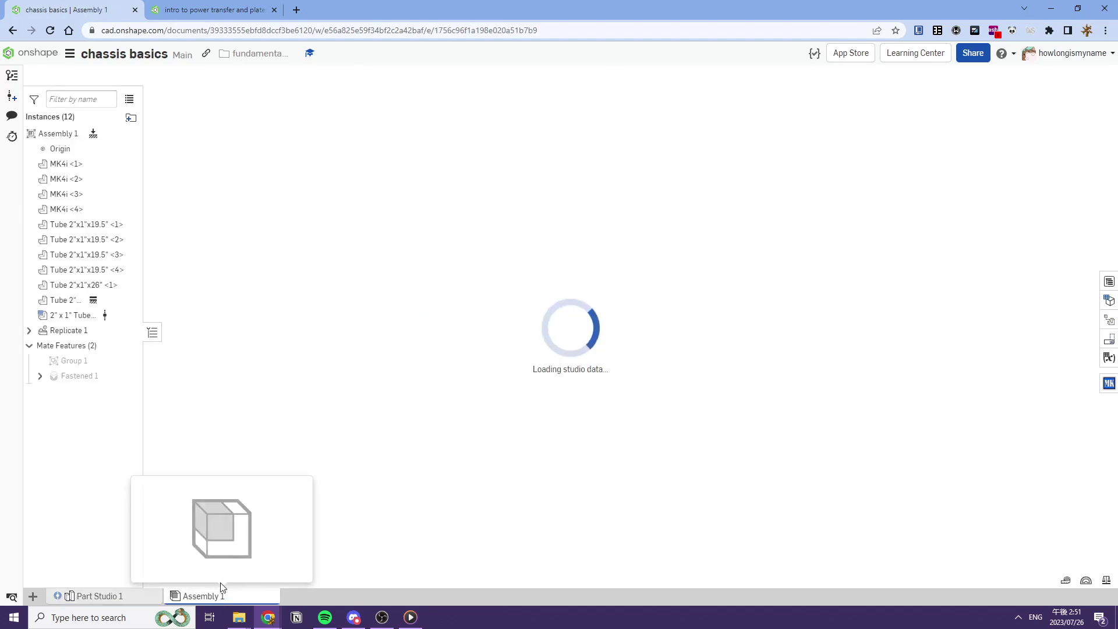
pyautogui.scroll(5, 658, 393)
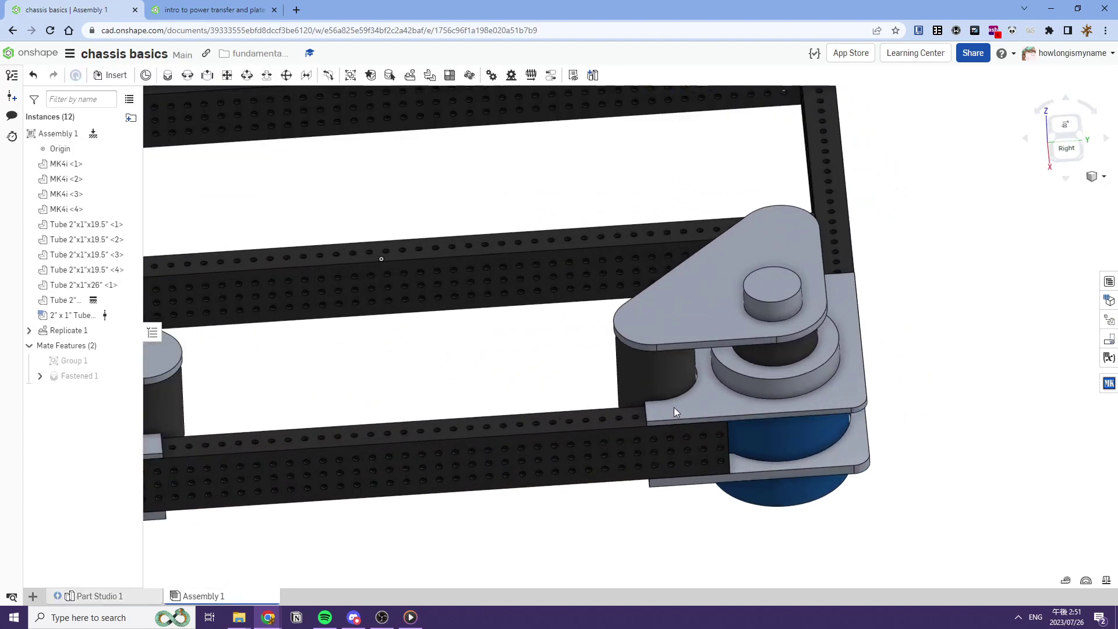
pyautogui.scroll(1, 714, 408)
pyautogui.moveTo(714, 403); pyautogui.dragTo(727, 400, button='right')
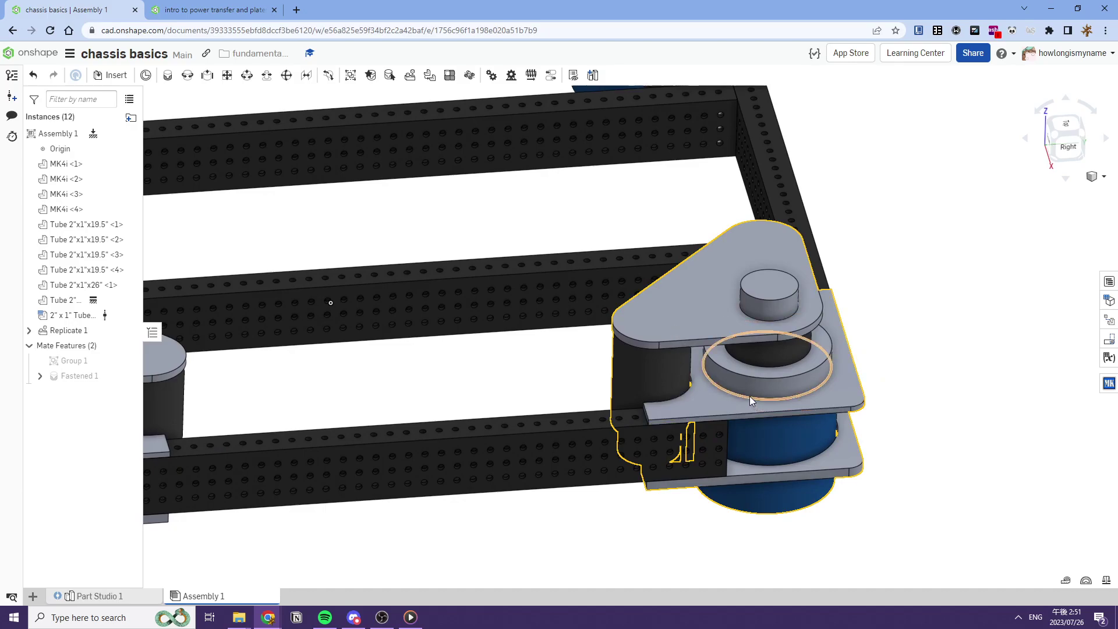
pyautogui.scroll(-2, 750, 396)
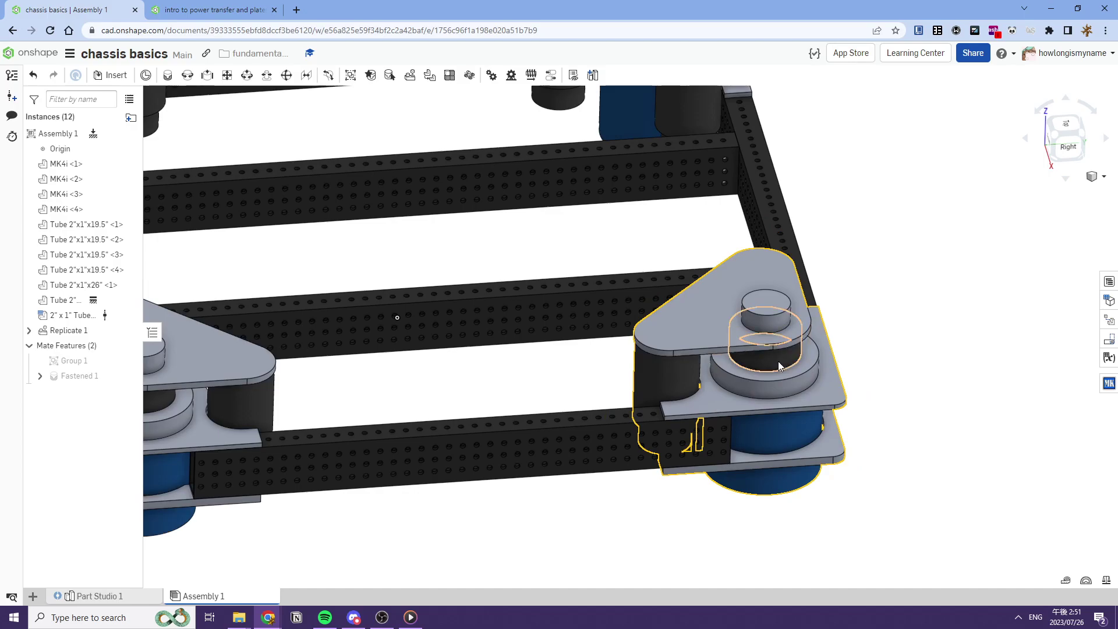
pyautogui.click(766, 367)
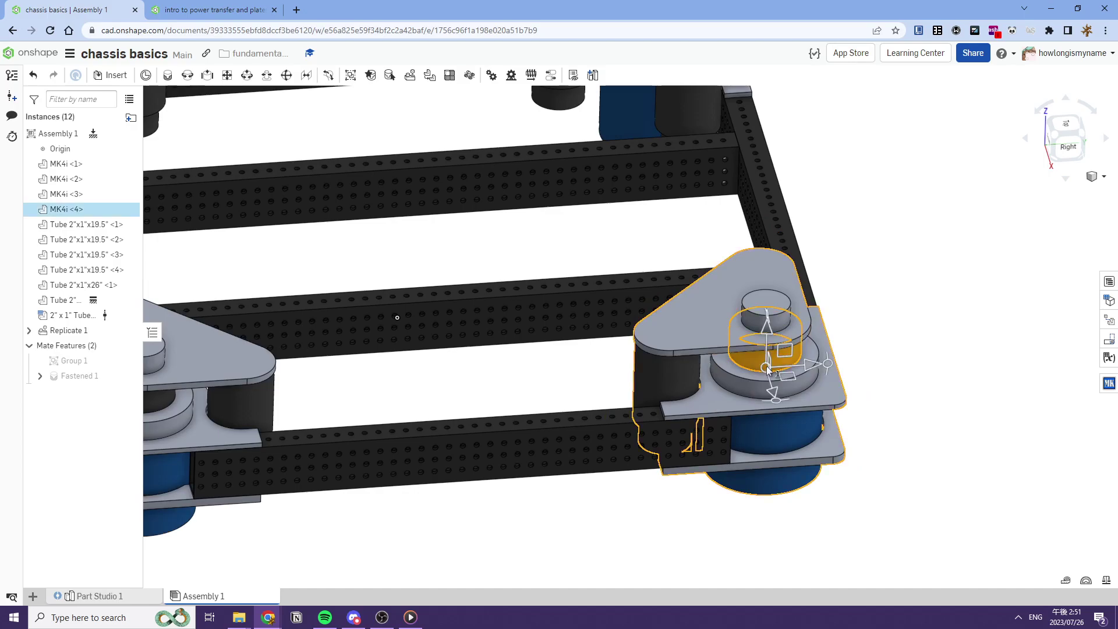
pyautogui.click(884, 316)
pyautogui.moveTo(884, 316); pyautogui.dragTo(822, 324, button='right')
pyautogui.click(822, 324)
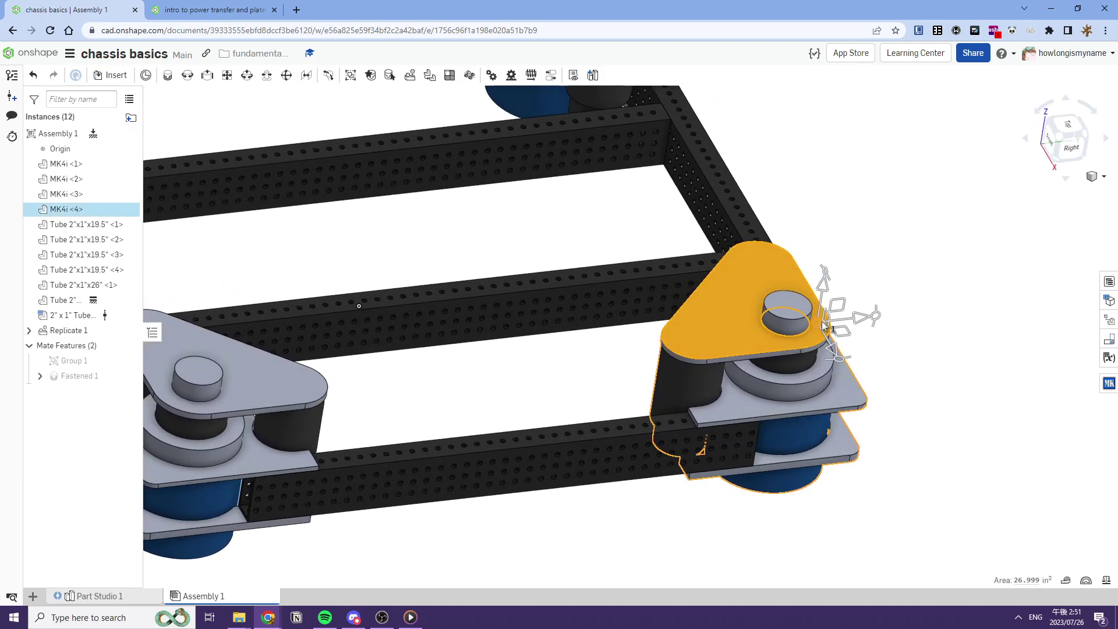
pyautogui.click(863, 254)
pyautogui.click(795, 302)
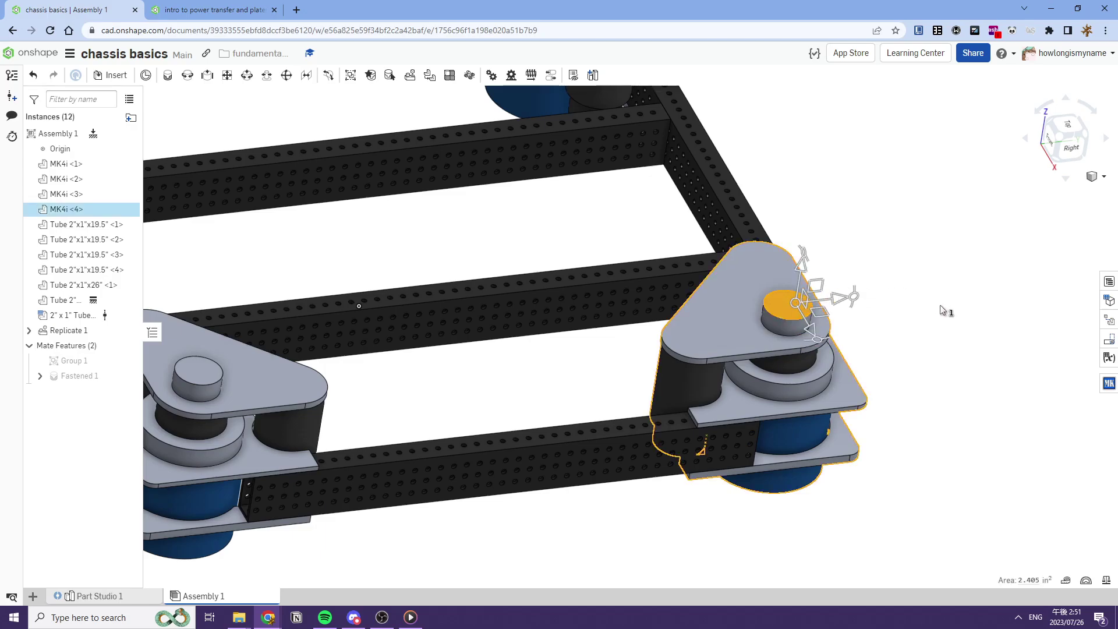
pyautogui.click(948, 311)
pyautogui.click(806, 325)
pyautogui.press('Delete')
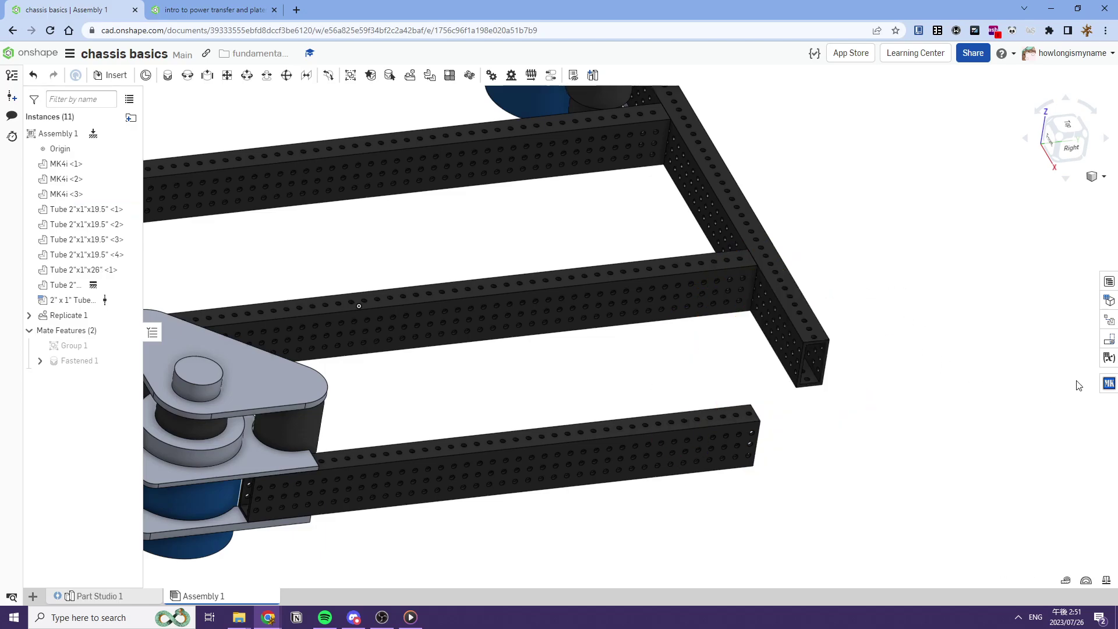
# Find "mk" in the MKCad library and insert the configurable SDS MK4i Swerve Module with plate Below Frame and Falcon 500 steering and drive motors.
pyautogui.click(1108, 382)
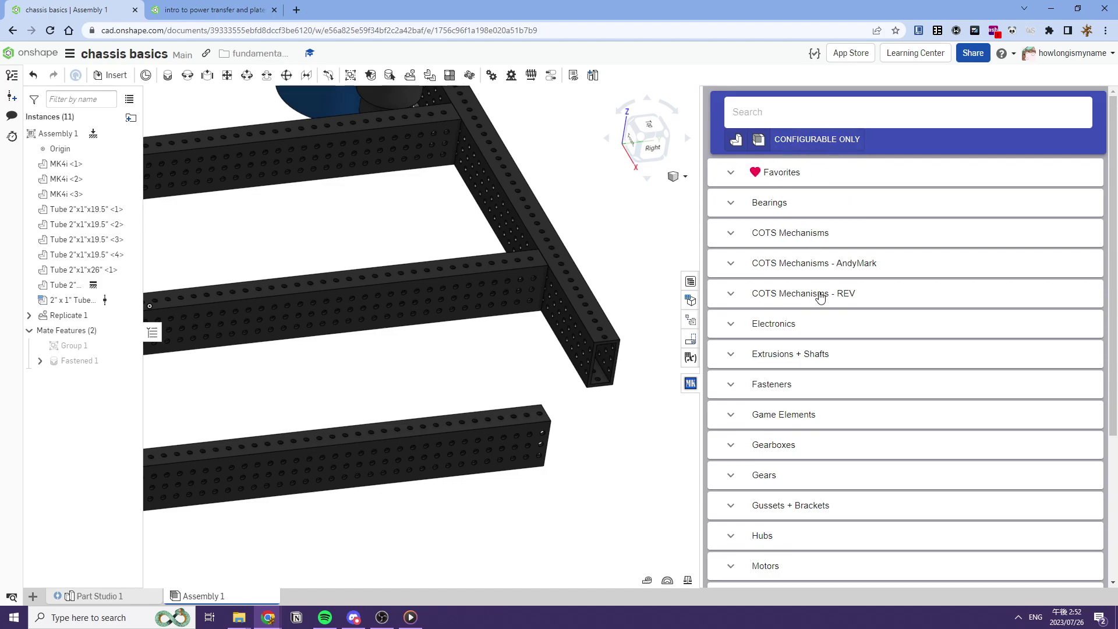
pyautogui.scroll(-2, 804, 306)
pyautogui.scroll(2, 788, 298)
pyautogui.write('mk')
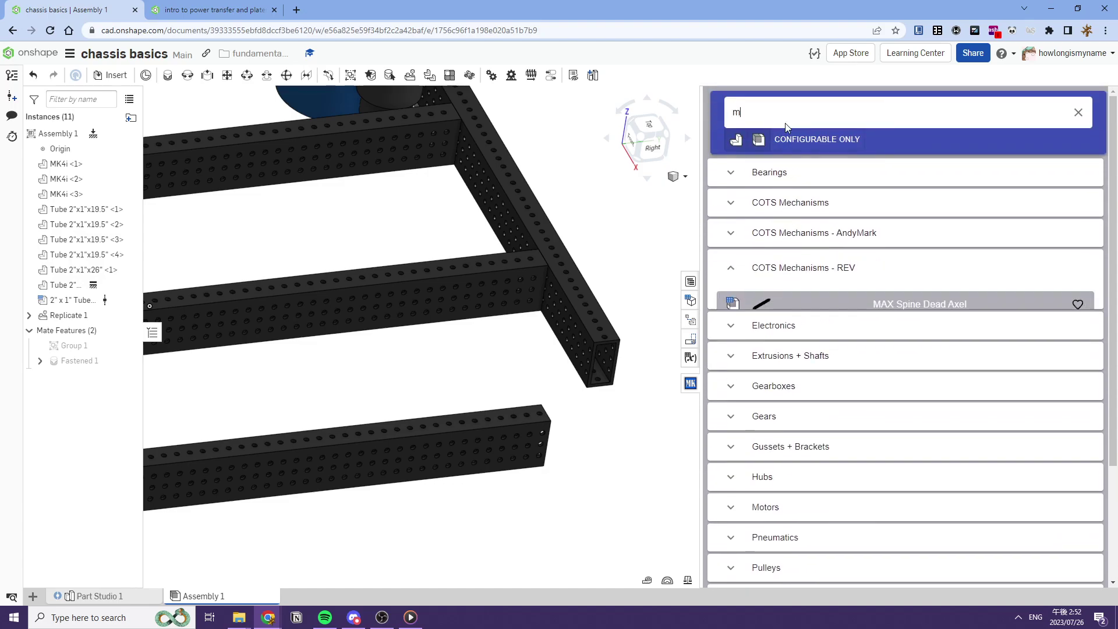
pyautogui.press('BackSpace')
pyautogui.press('BackSpace')
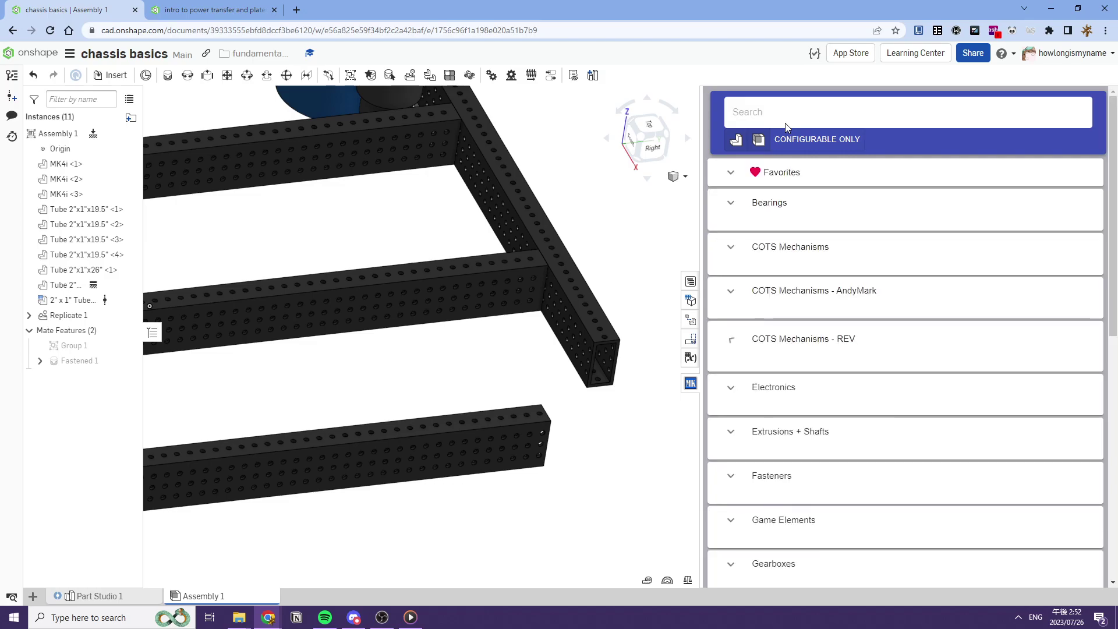
pyautogui.write('mk')
pyautogui.click(852, 317)
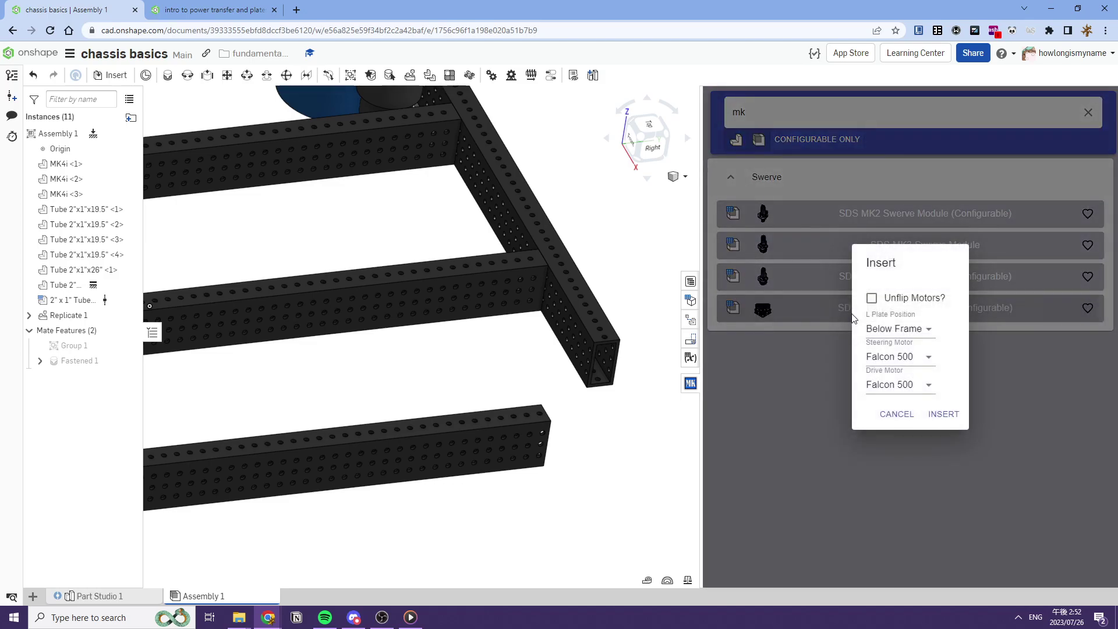
pyautogui.click(940, 414)
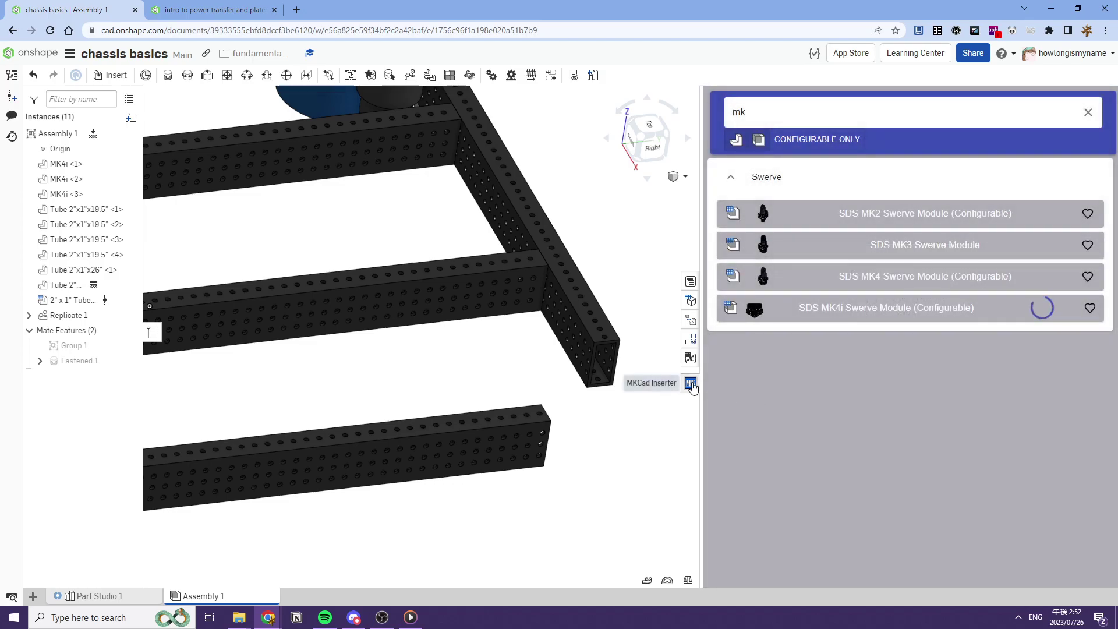
pyautogui.scroll(-6, 425, 317)
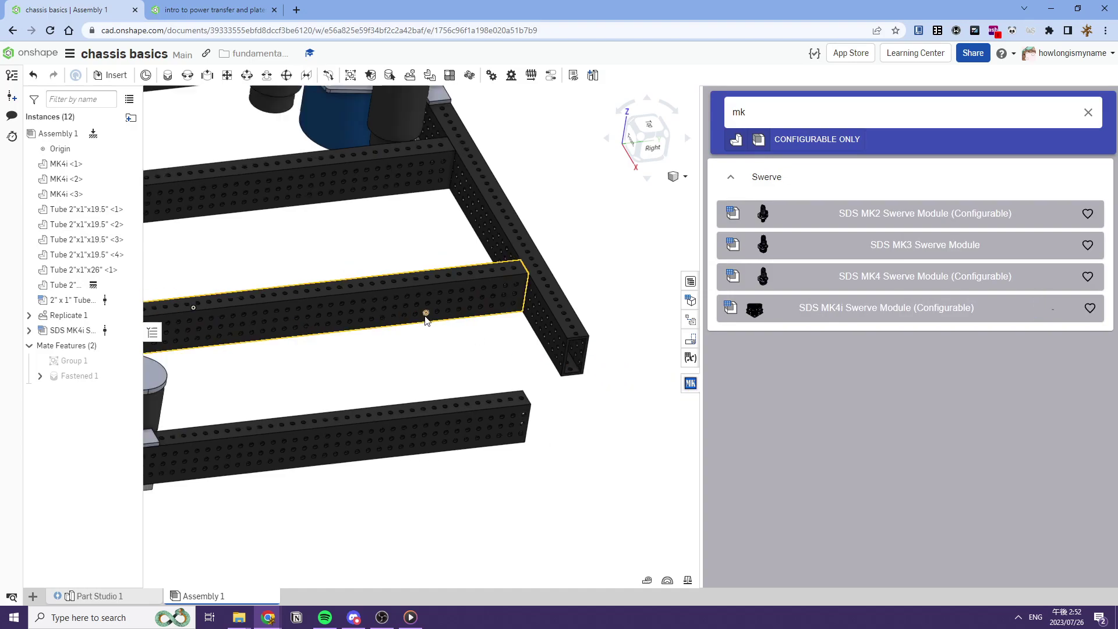
pyautogui.moveTo(512, 312); pyautogui.dragTo(504, 317, button='right')
pyautogui.scroll(1, 408, 284)
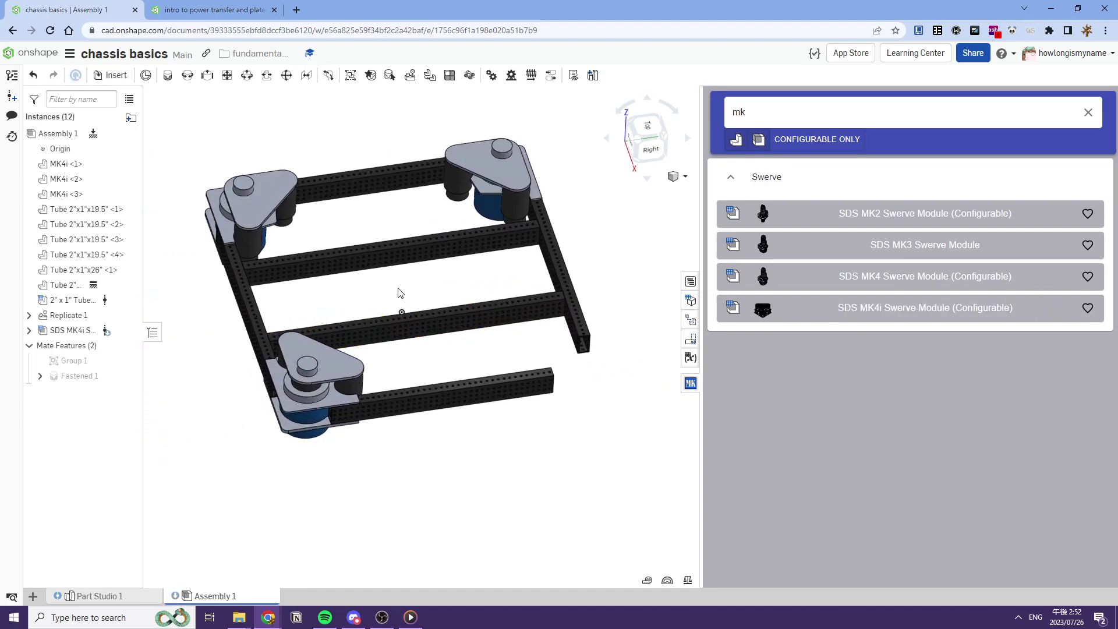
pyautogui.moveTo(404, 279); pyautogui.dragTo(393, 280, button='right')
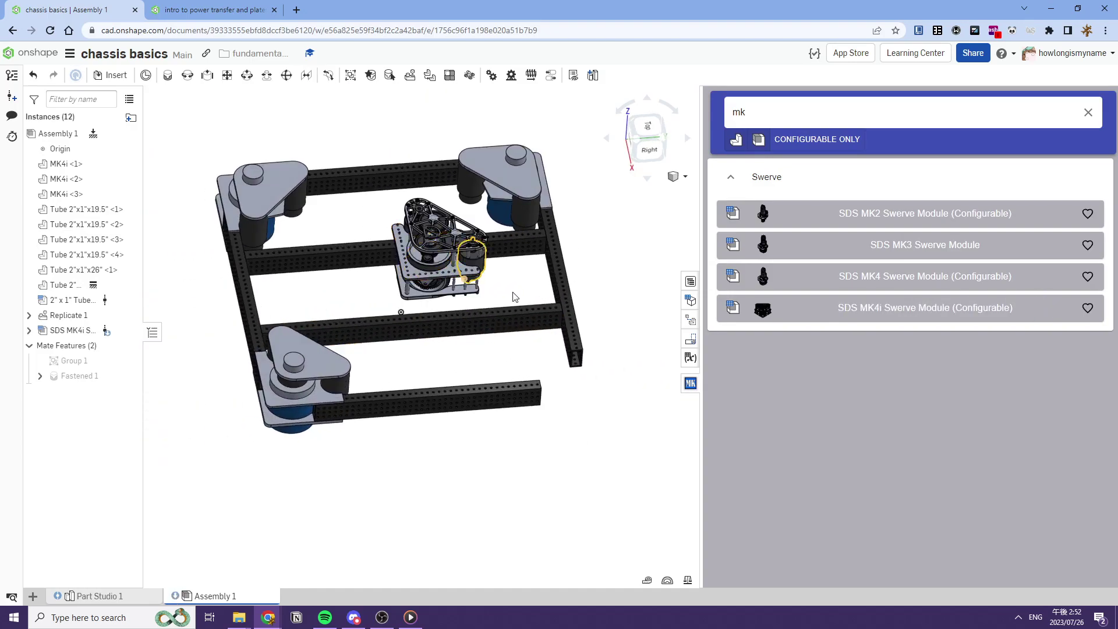
pyautogui.click(687, 382)
# Set up a Fastened mate with a hole on the underside of the detailed MK4i module's mounting plate as its first mate connector.
pyautogui.click(167, 80)
pyautogui.scroll(3, 664, 283)
pyautogui.moveTo(662, 286); pyautogui.dragTo(706, 212, button='right')
pyautogui.scroll(2, 617, 271)
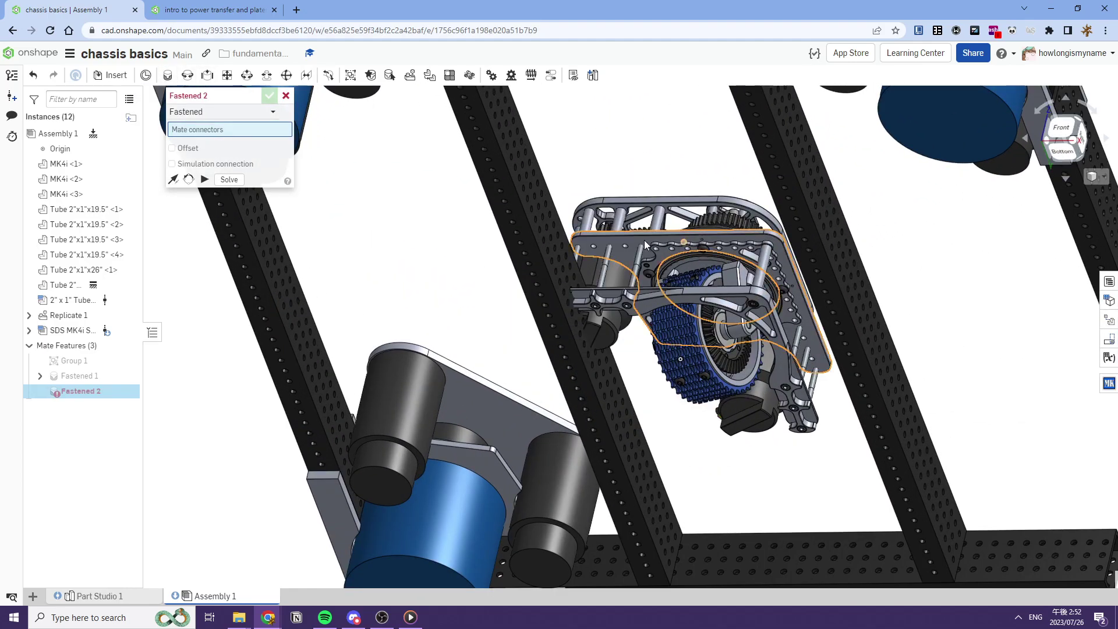
pyautogui.scroll(5, 644, 239)
pyautogui.click(715, 234)
# Fasten the module to the end hole on top of the 19.5-inch tube at the empty corner, reorienting its secondary axis to fit the frame.
pyautogui.scroll(-10, 705, 239)
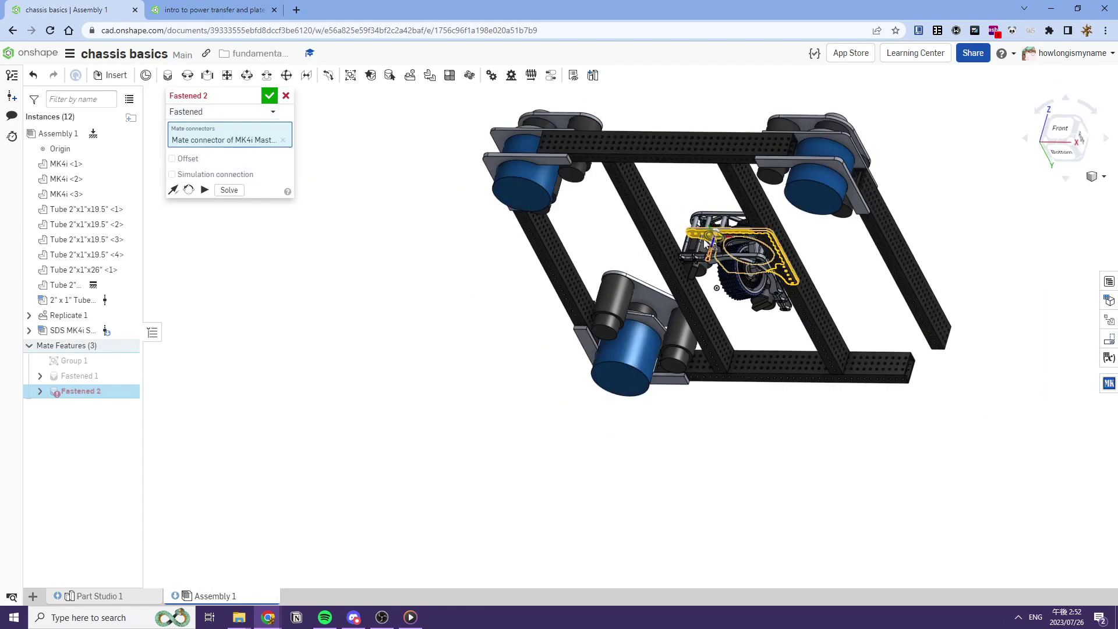
pyautogui.moveTo(703, 239); pyautogui.dragTo(663, 310, button='right')
pyautogui.scroll(9, 751, 416)
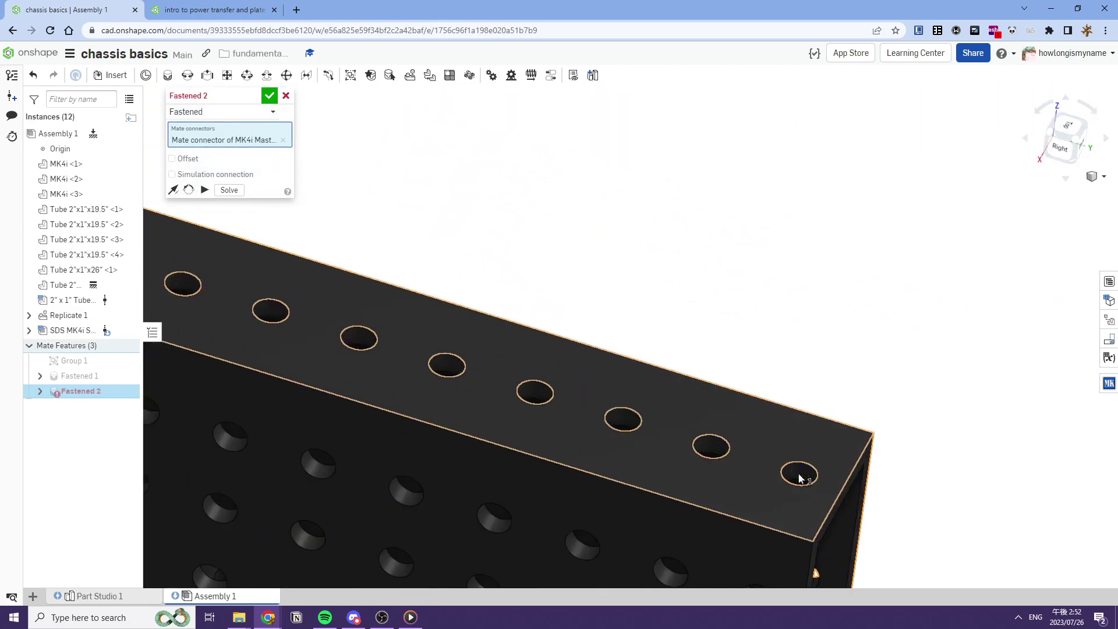
pyautogui.click(799, 477)
pyautogui.scroll(-8, 799, 477)
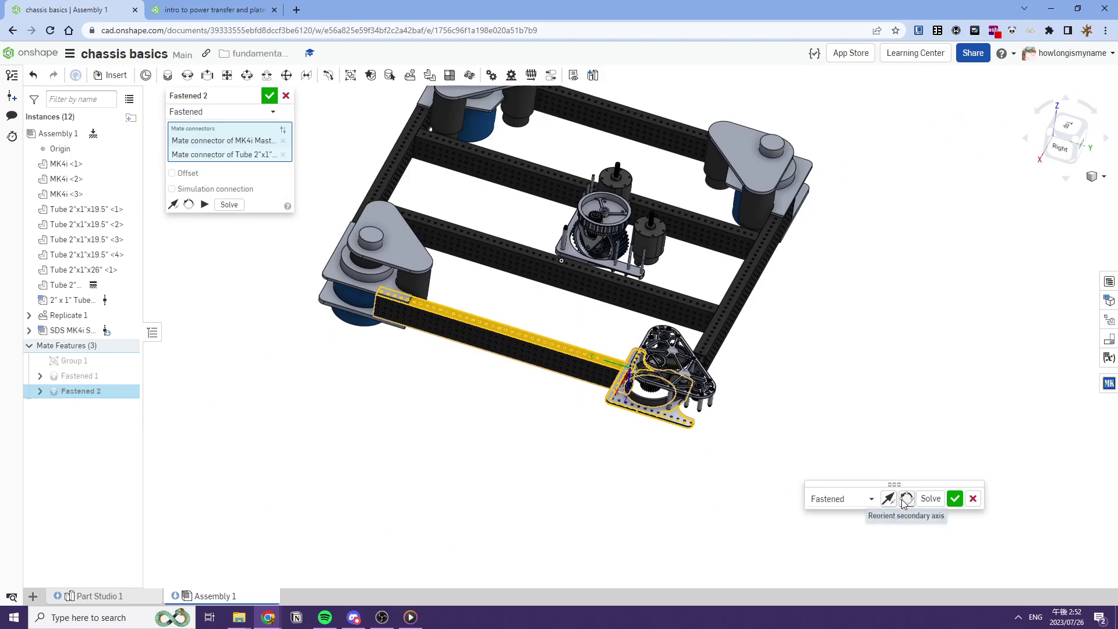
pyautogui.click(906, 499)
pyautogui.click(953, 501)
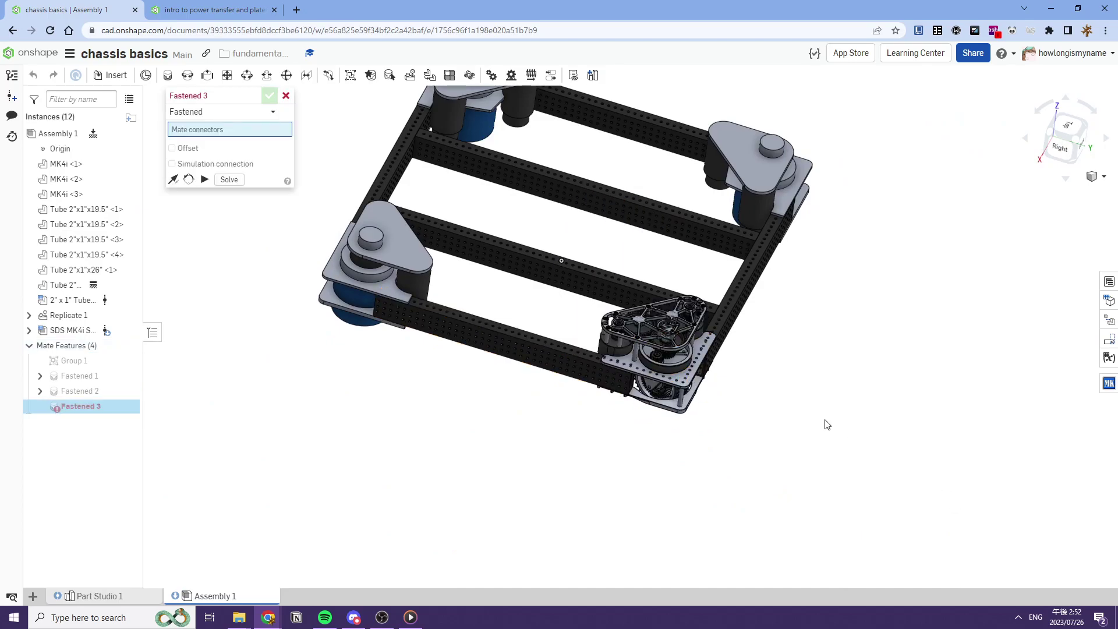
pyautogui.press('Escape')
# Examine how the detailed MK4i module sits on the tubes at its chassis corner.
pyautogui.moveTo(669, 302); pyautogui.dragTo(708, 304, button='right')
pyautogui.scroll(4, 713, 324)
pyautogui.scroll(-4, 719, 326)
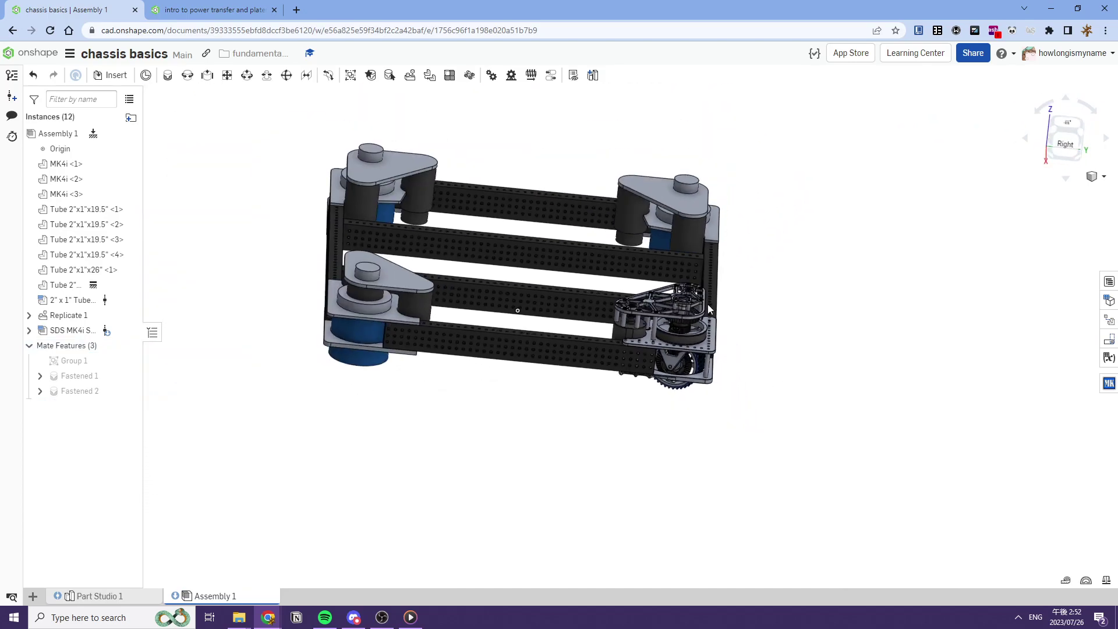
pyautogui.moveTo(707, 304); pyautogui.dragTo(769, 327, button='middle')
pyautogui.scroll(4, 489, 284)
pyautogui.moveTo(489, 284); pyautogui.dragTo(460, 278, button='right')
pyautogui.moveTo(929, 352); pyautogui.dragTo(782, 382, button='middle')
pyautogui.scroll(3, 782, 382)
pyautogui.moveTo(781, 381)
pyautogui.mouseDown(button='right')
pyautogui.moveTo(769, 393)
pyautogui.moveTo(780, 348)
pyautogui.moveTo(739, 382)
pyautogui.moveTo(736, 343)
pyautogui.moveTo(772, 387)
pyautogui.mouseUp(button='right')
pyautogui.scroll(-4, 738, 382)
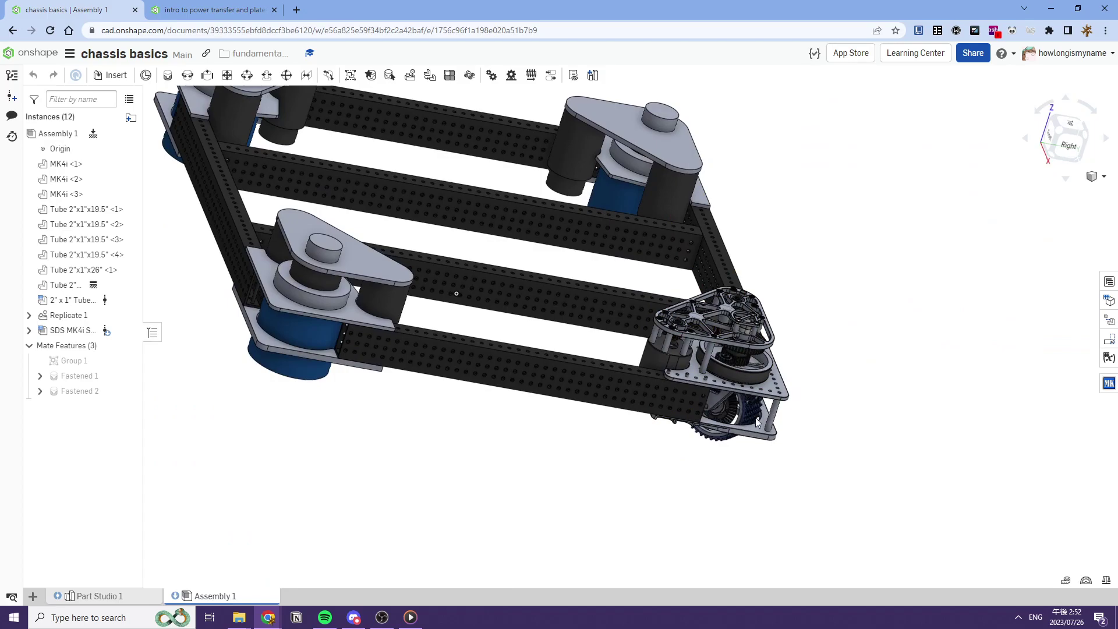
pyautogui.moveTo(720, 429); pyautogui.dragTo(662, 455, button='right')
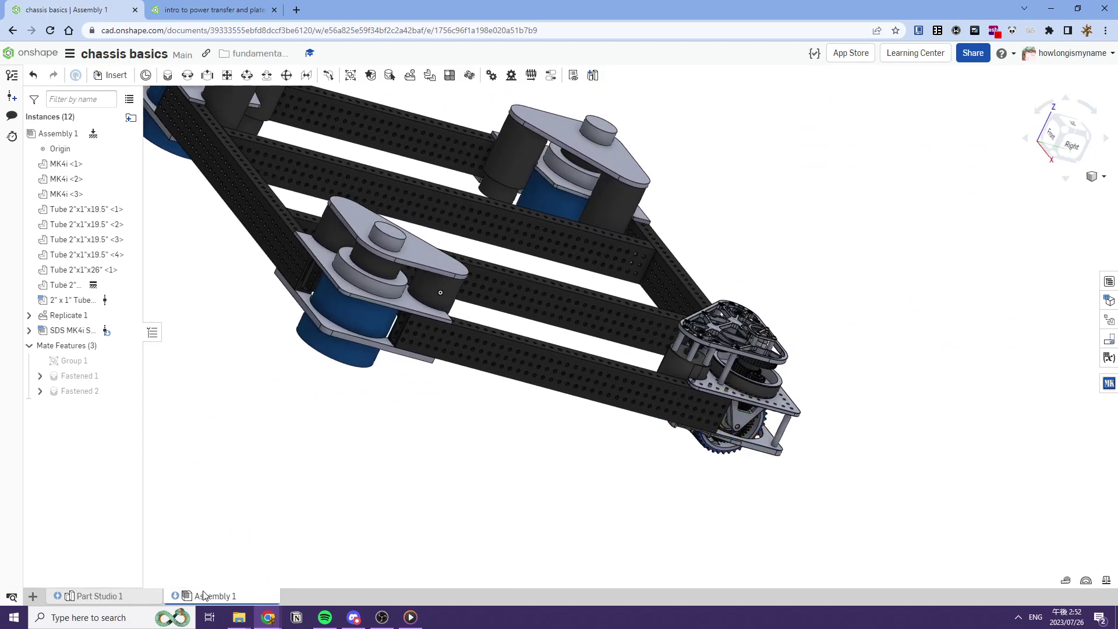
# Compare the chassis side-on in Assembly 1 from the right with the simplified layout in Part Studio 1 from the left.
pyautogui.click(150, 595)
pyautogui.click(212, 595)
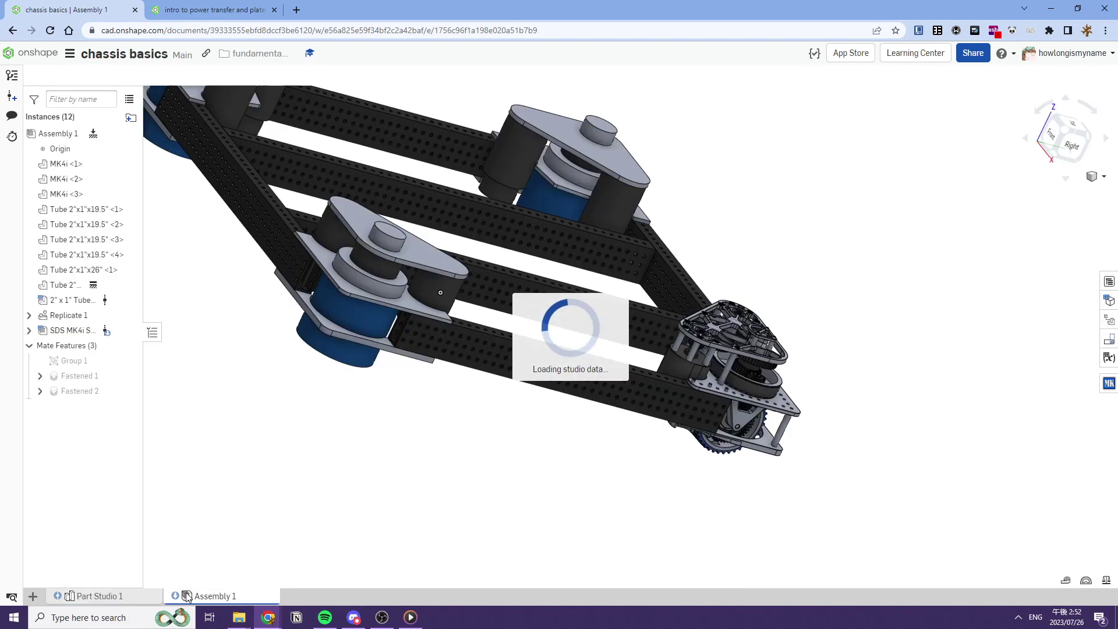
pyautogui.scroll(-5, 378, 390)
pyautogui.moveTo(559, 353); pyautogui.dragTo(778, 309, button='right')
pyautogui.moveTo(588, 306); pyautogui.dragTo(674, 298, button='right')
pyautogui.click(1074, 152)
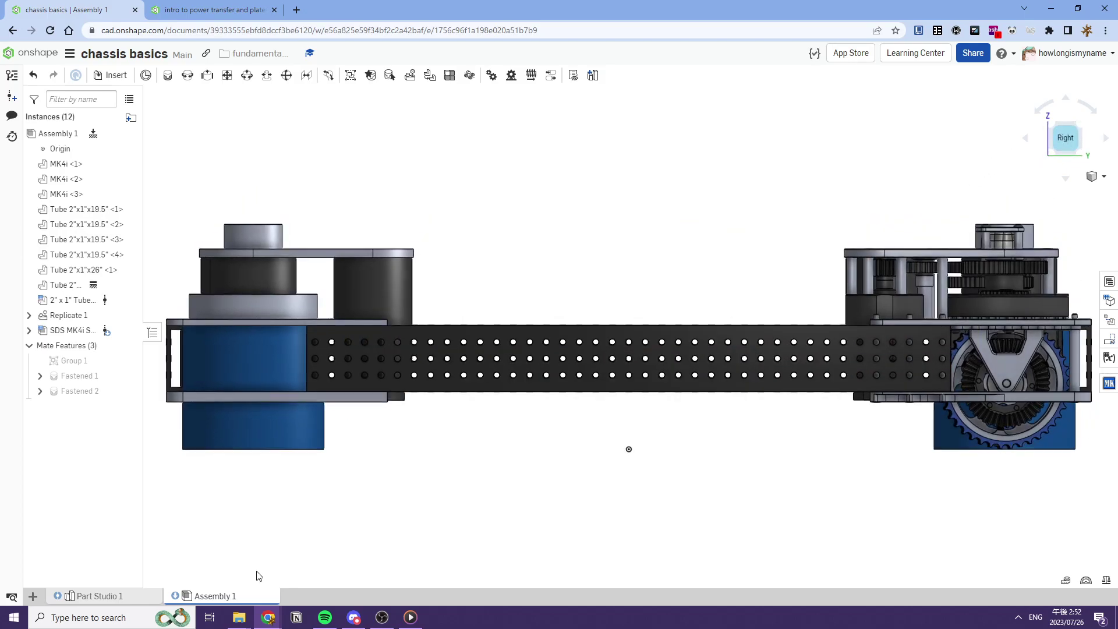
pyautogui.click(139, 599)
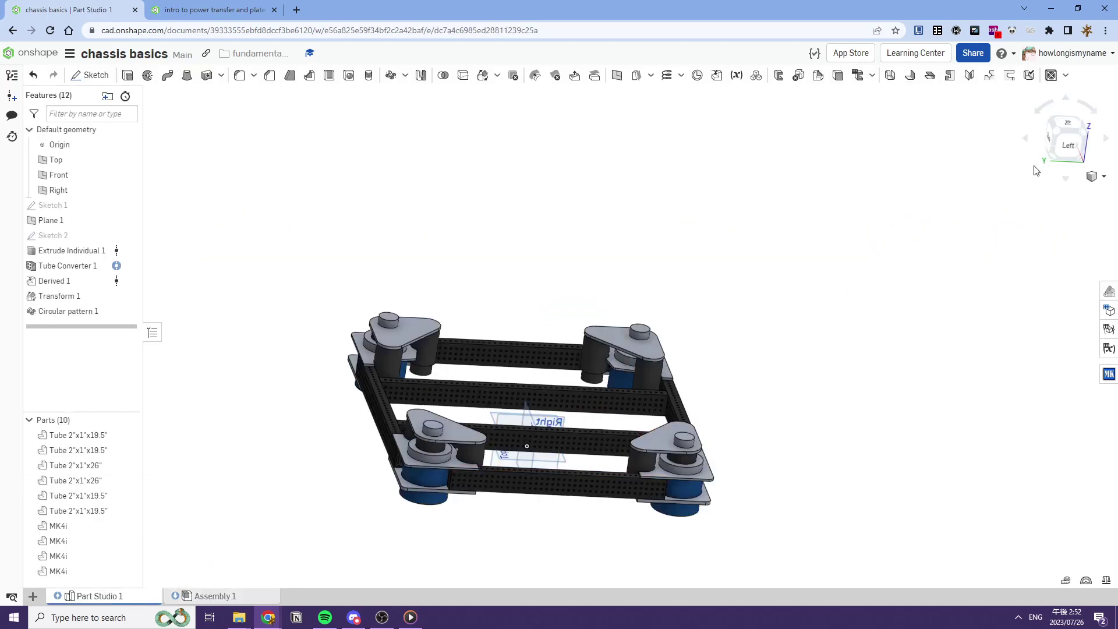
pyautogui.click(1074, 146)
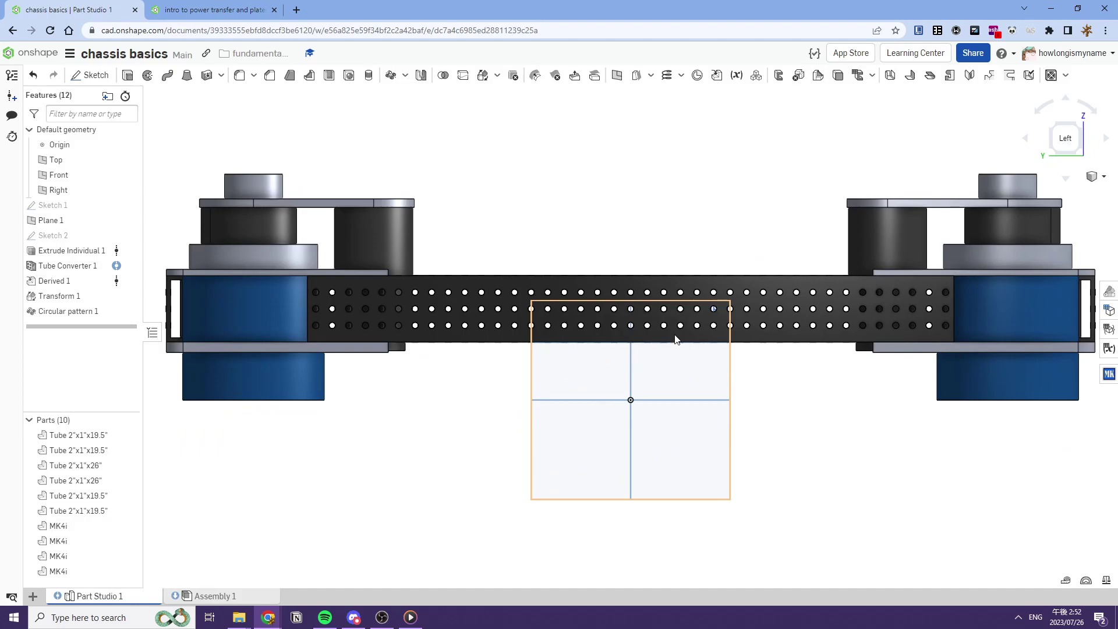
pyautogui.scroll(-1, 705, 367)
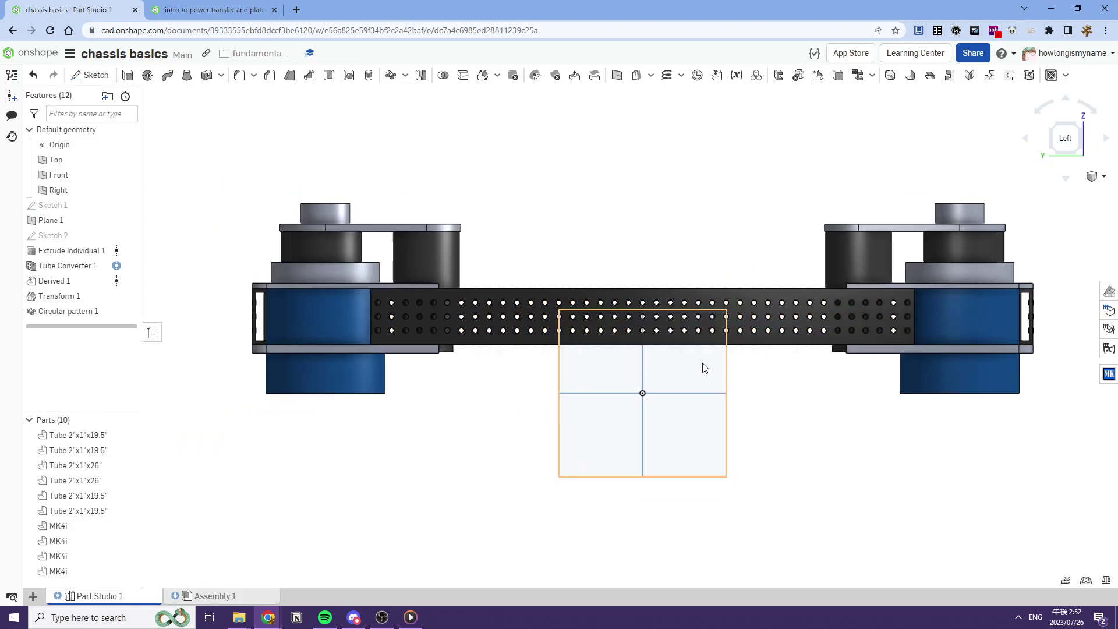